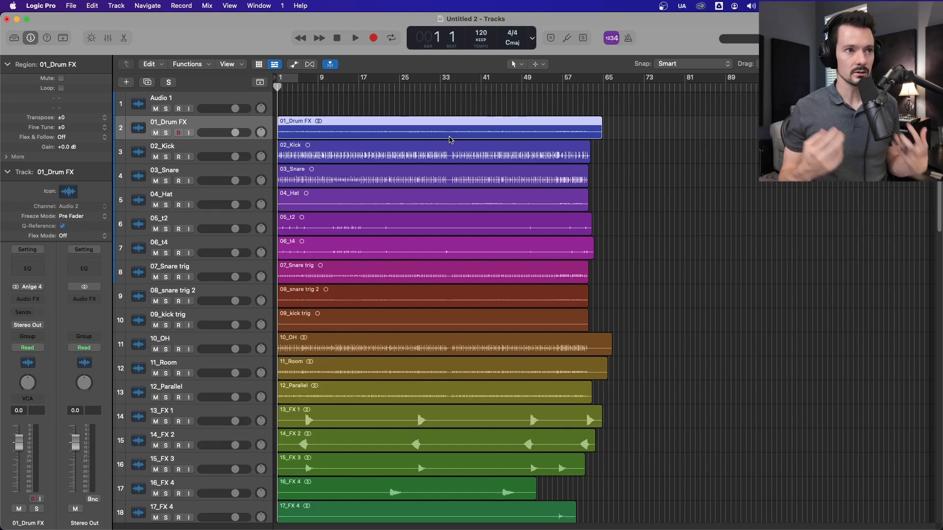
Step: Create a software instrument track with an empty channel strip and collapse the region inspector
click(124, 85)
click(364, 181)
click(621, 373)
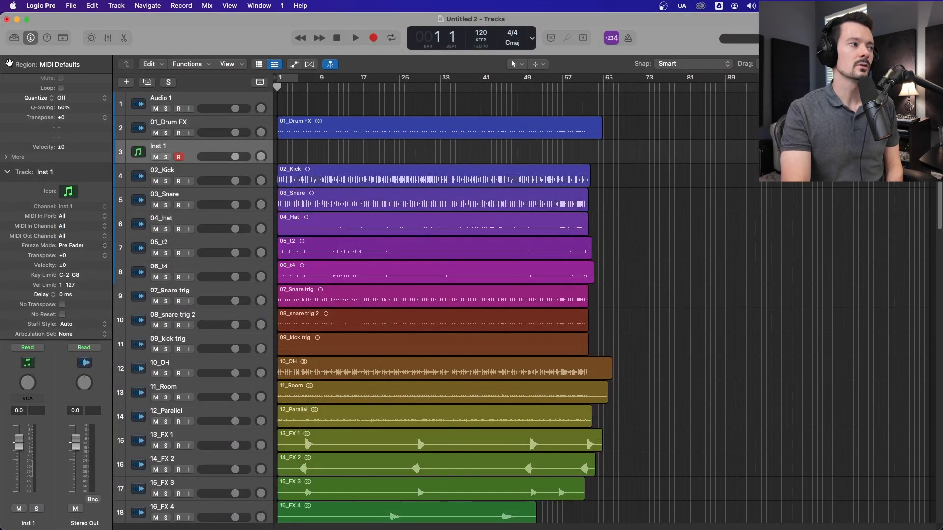
click(7, 64)
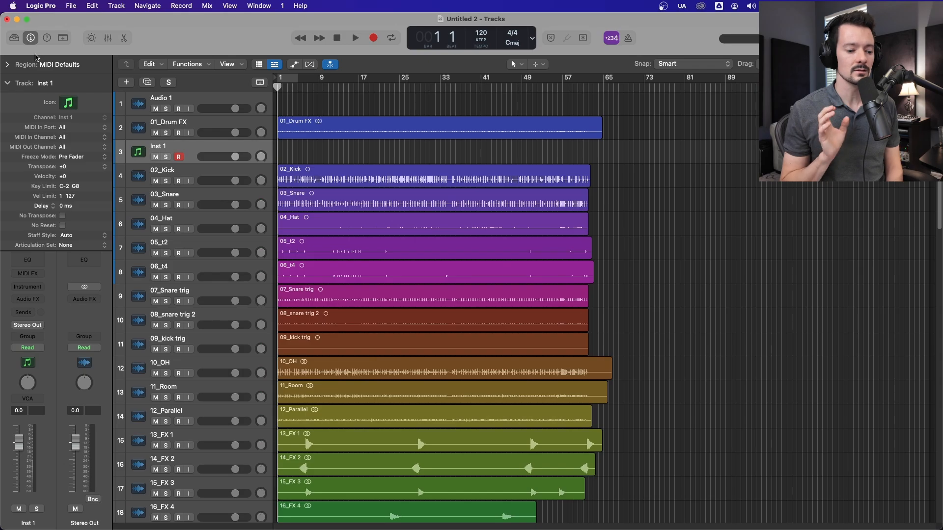
Step: Create a Drummer track with the Songwriter genre and delete its default region
click(126, 82)
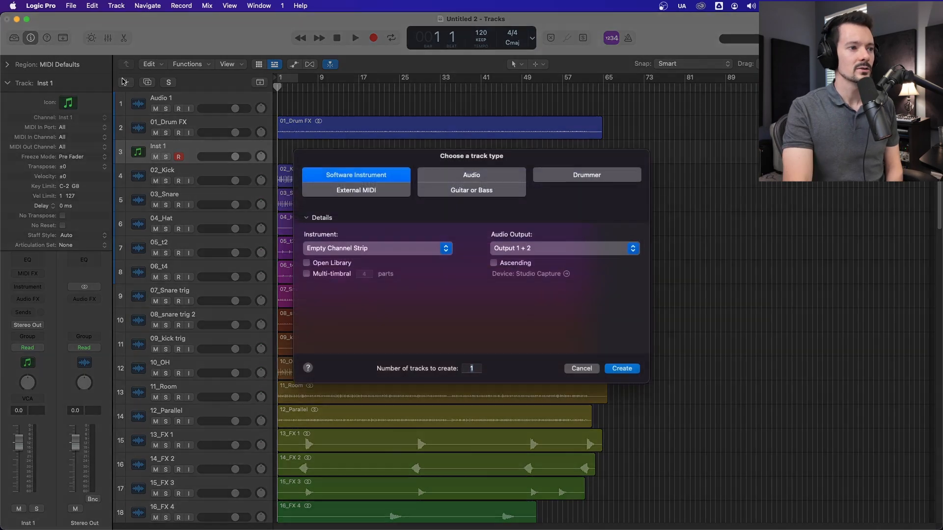
click(614, 181)
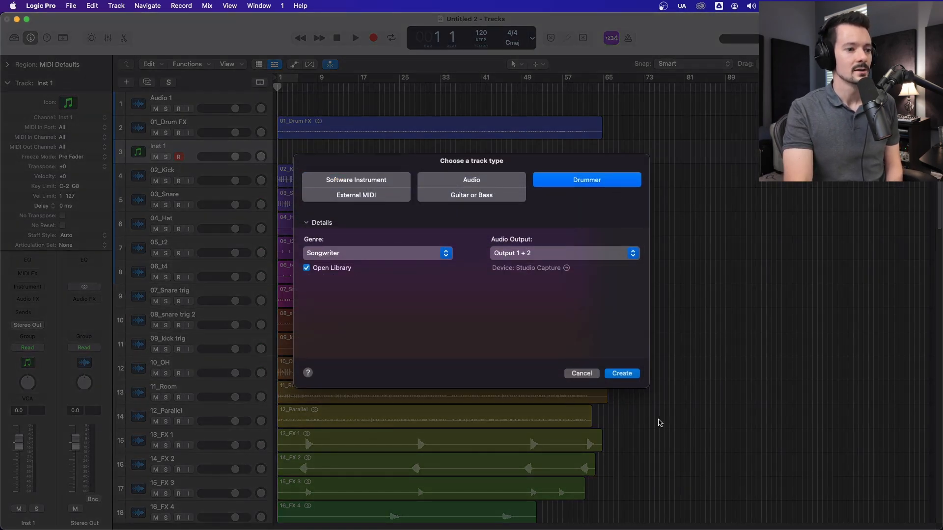
click(622, 373)
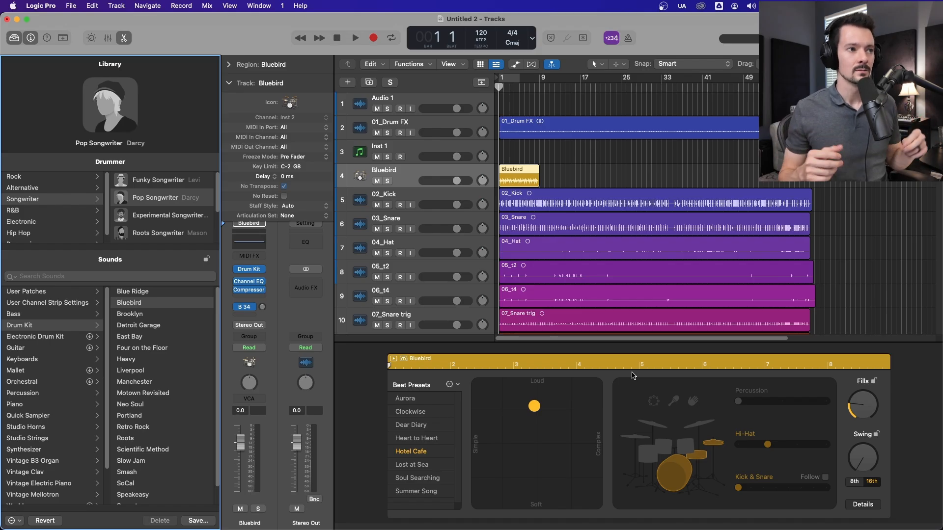
drag(641, 146, 525, 186)
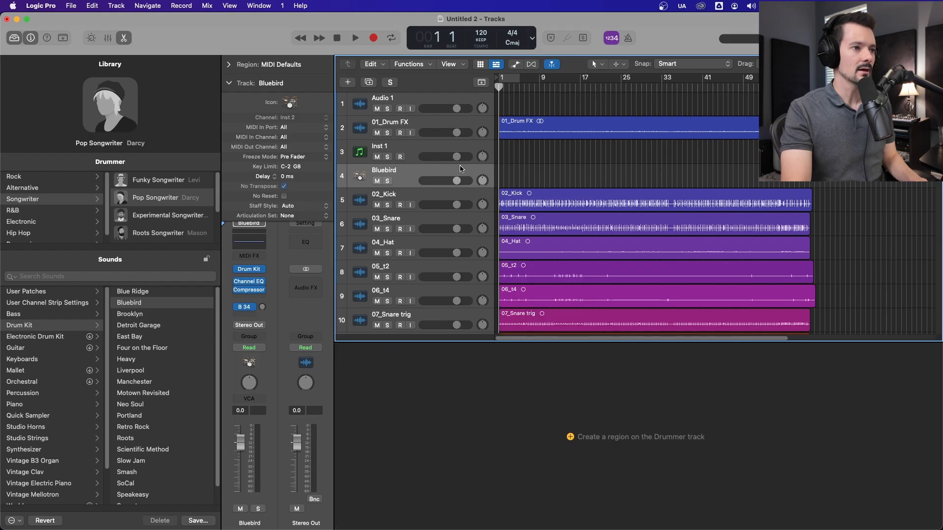
click(347, 82)
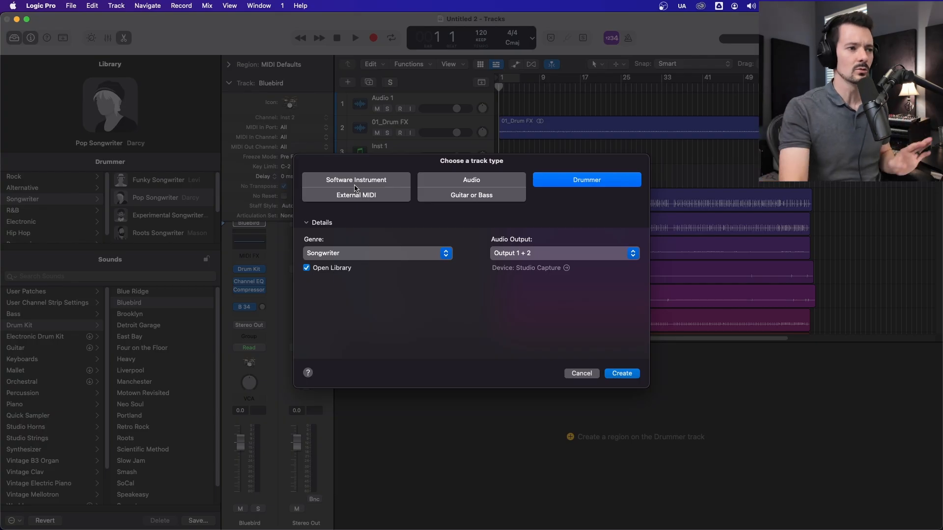
click(495, 196)
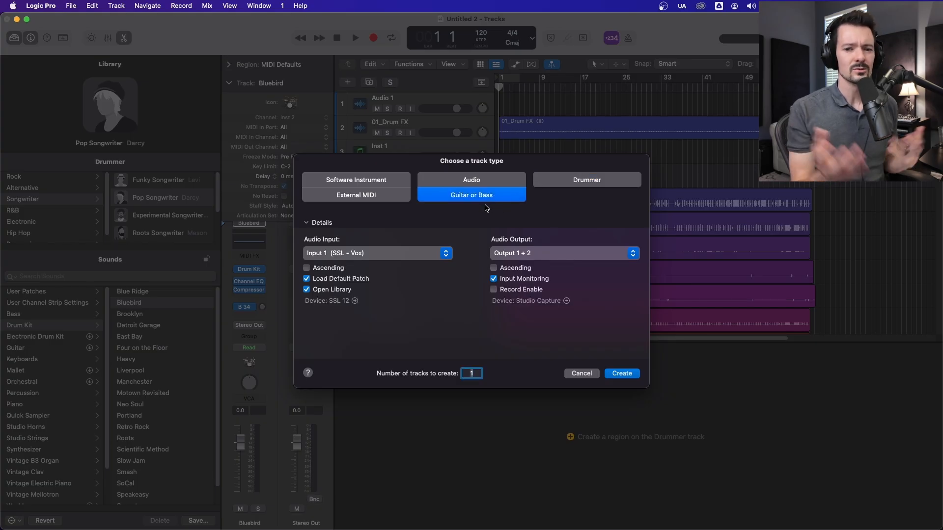
click(591, 374)
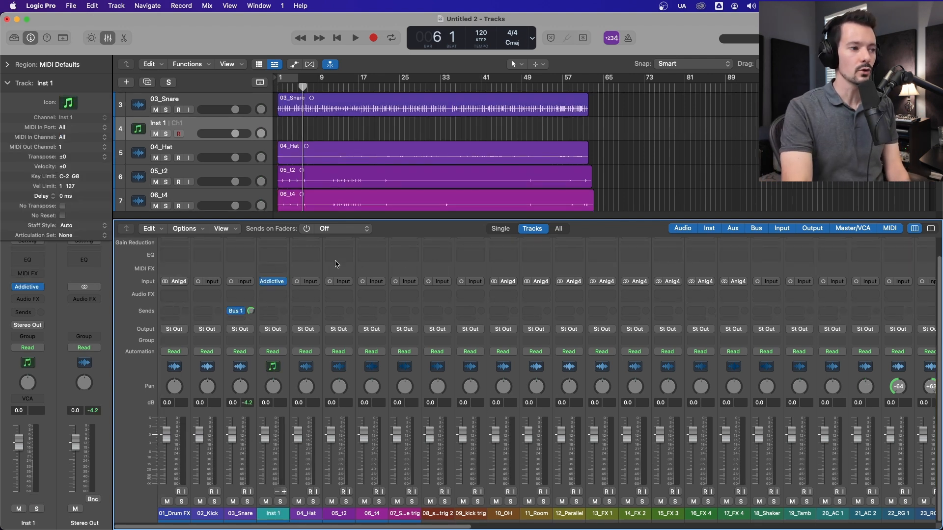
Step: Set the 05_t2 channel's input to Input 1 (SSL - Vox) and enable its input monitoring
click(351, 281)
mouse_move(351, 293)
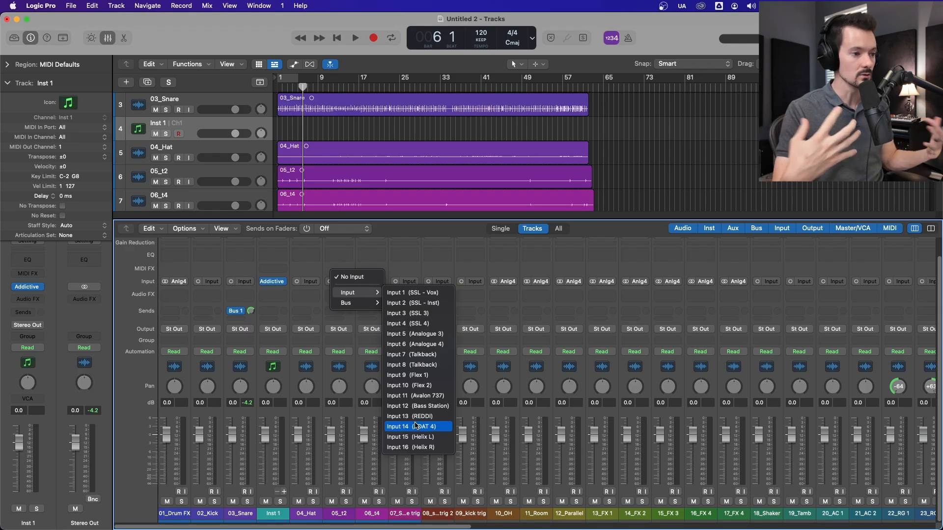
click(437, 293)
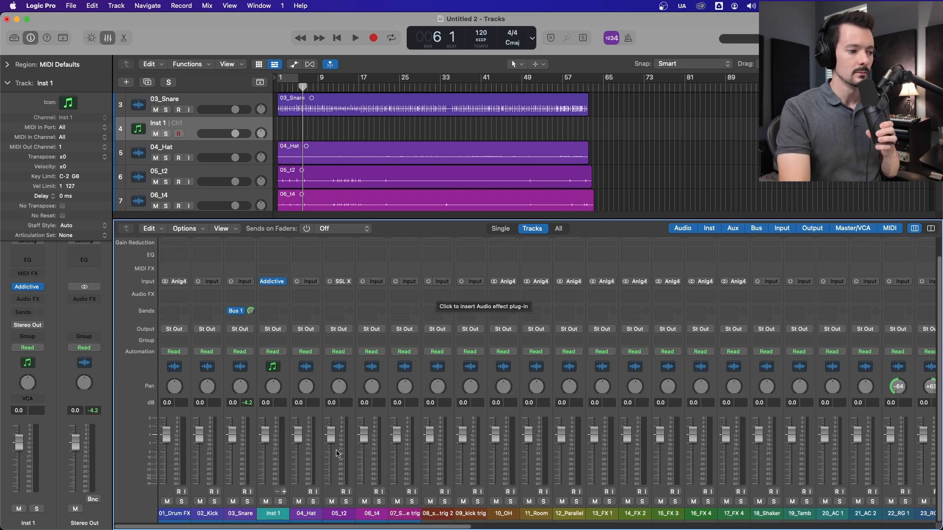
click(342, 282)
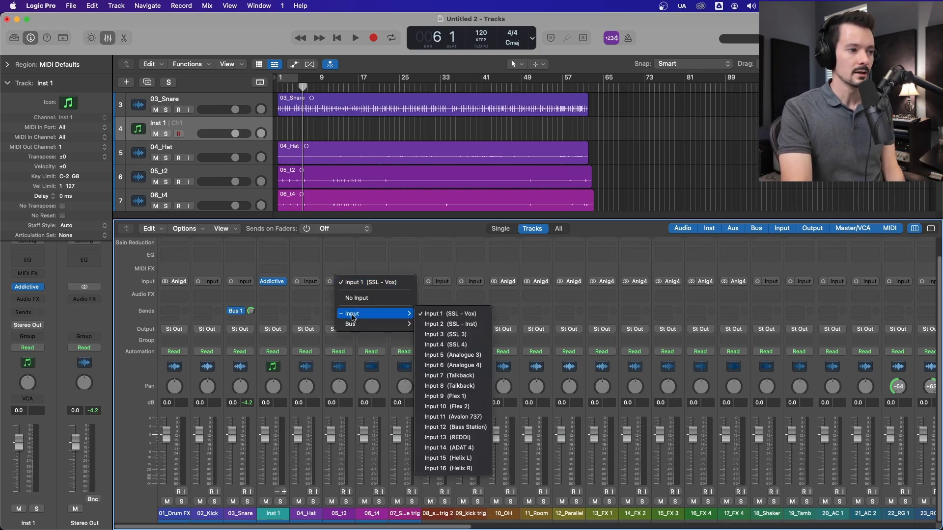
click(356, 260)
click(347, 491)
click(345, 492)
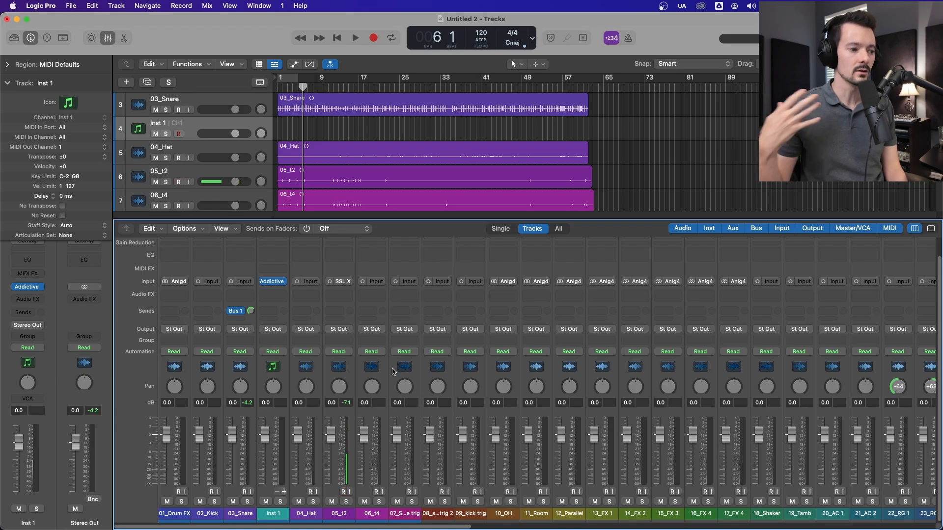
Step: Browse the instrument plug-ins available for the Inst 1 channel
click(279, 367)
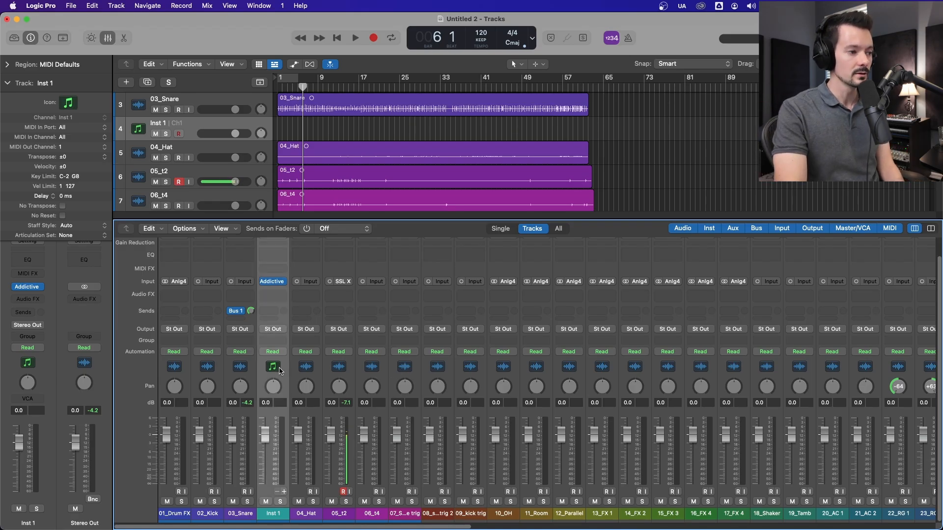
click(282, 281)
mouse_move(293, 285)
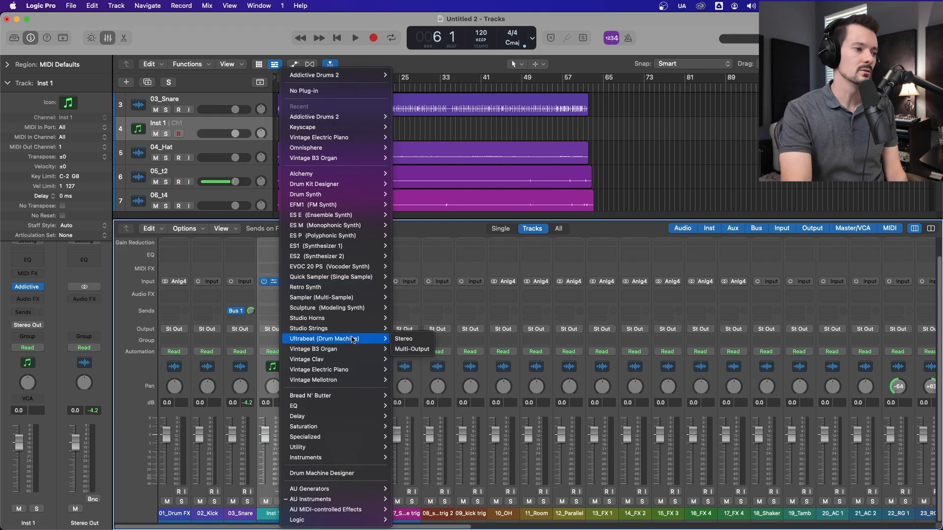
mouse_move(346, 350)
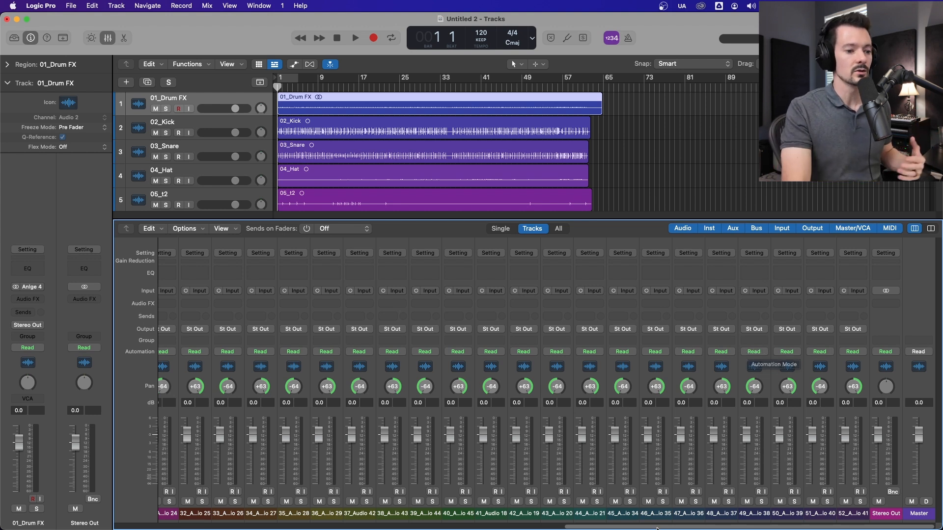
scroll(748, 353, left, 20)
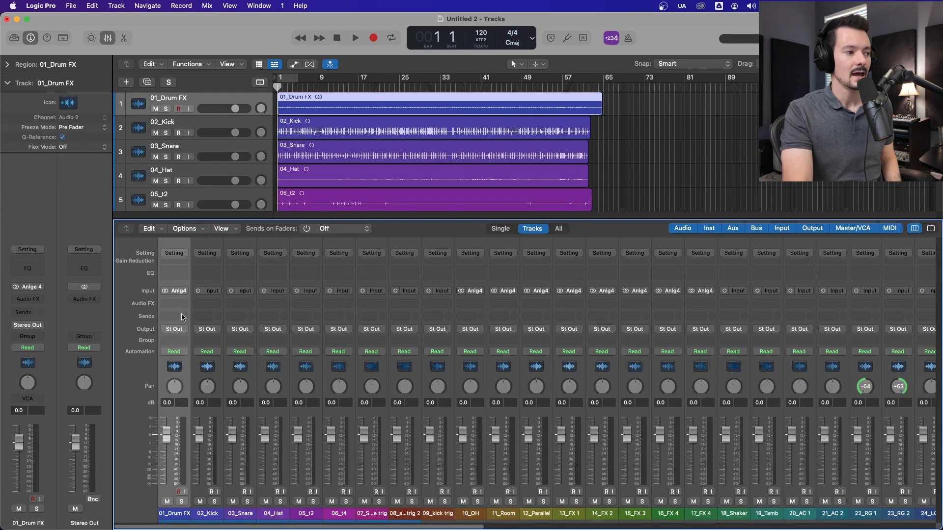
click(169, 318)
mouse_move(188, 334)
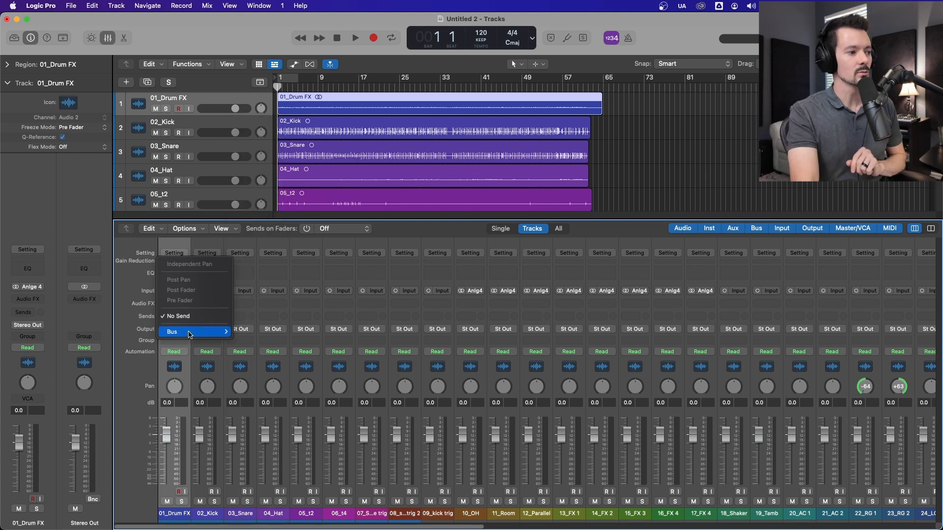
click(261, 123)
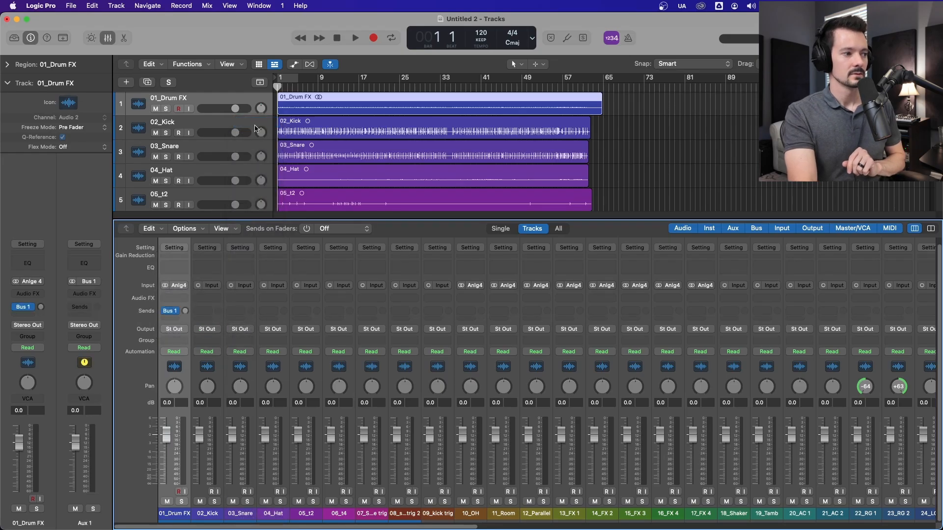
click(175, 312)
click(204, 380)
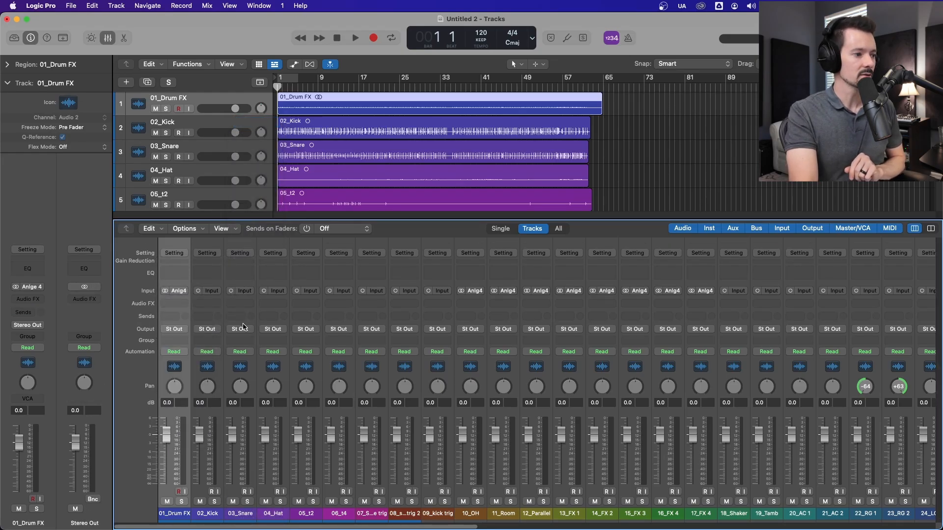
Step: Add a send from the 03_Snare channel to Bus 1, routed to Aux 1
click(240, 317)
mouse_move(266, 332)
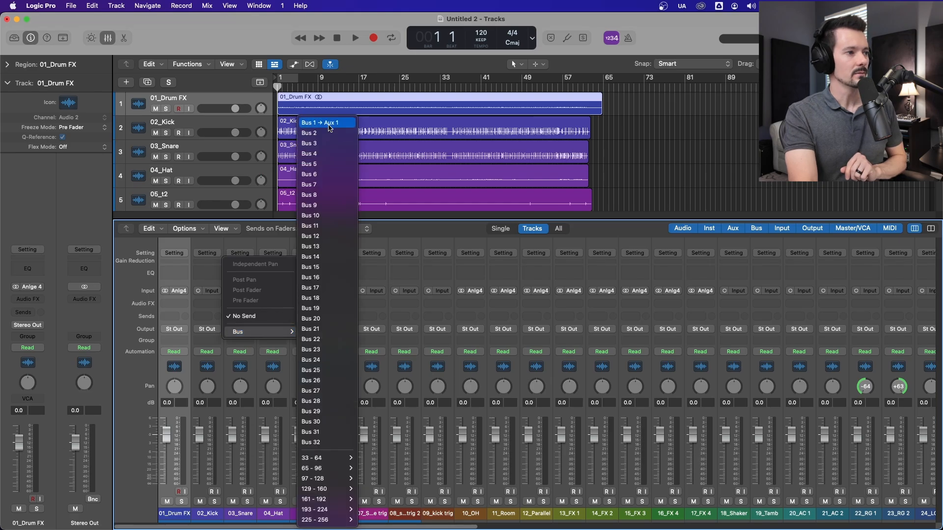
click(329, 128)
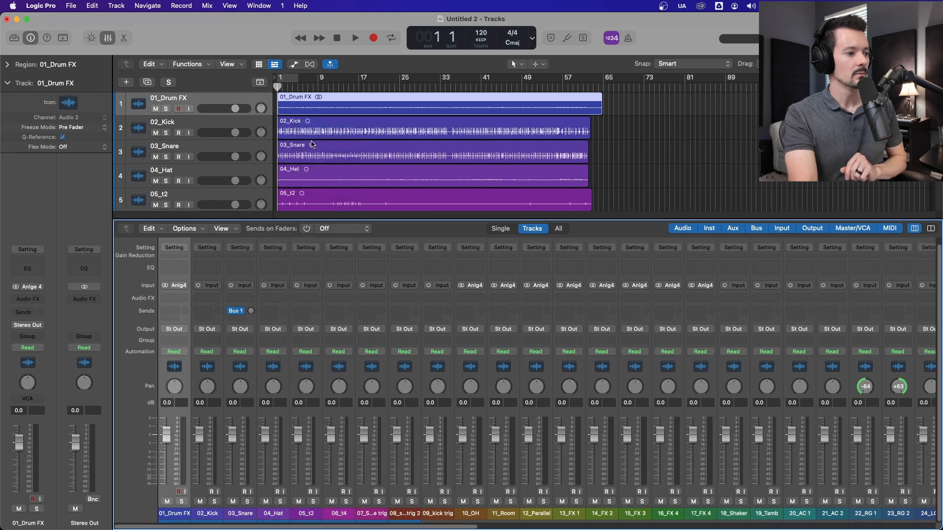
click(237, 310)
mouse_move(259, 400)
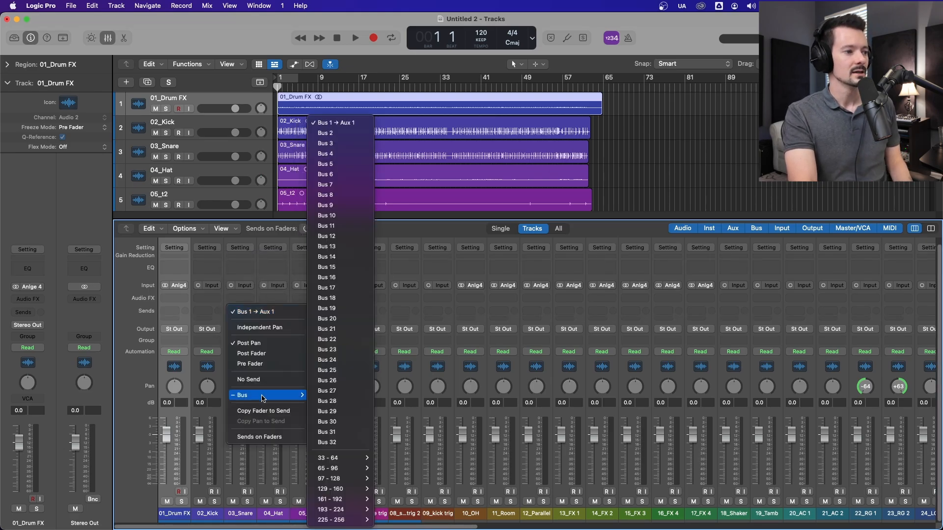
click(343, 122)
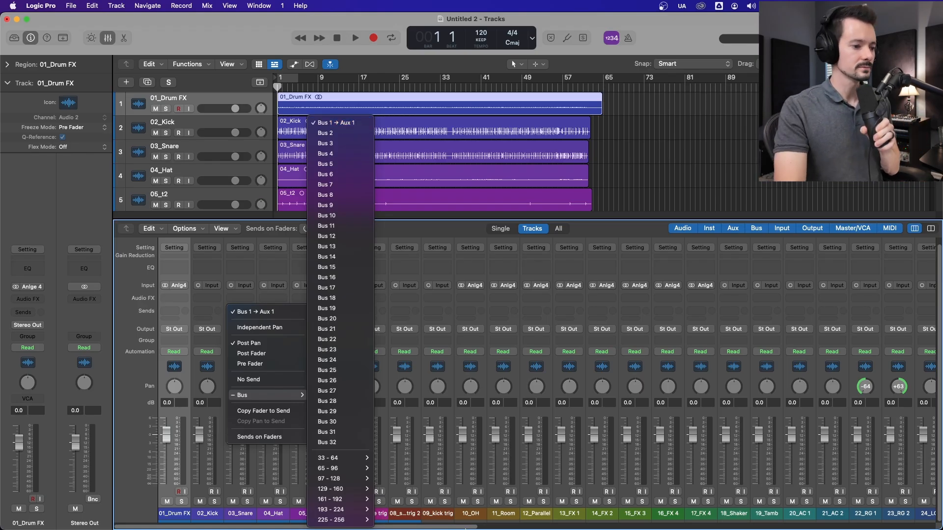
Step: Examine which bus and source track feed the Aux 1 channel's input
drag(448, 528, 939, 491)
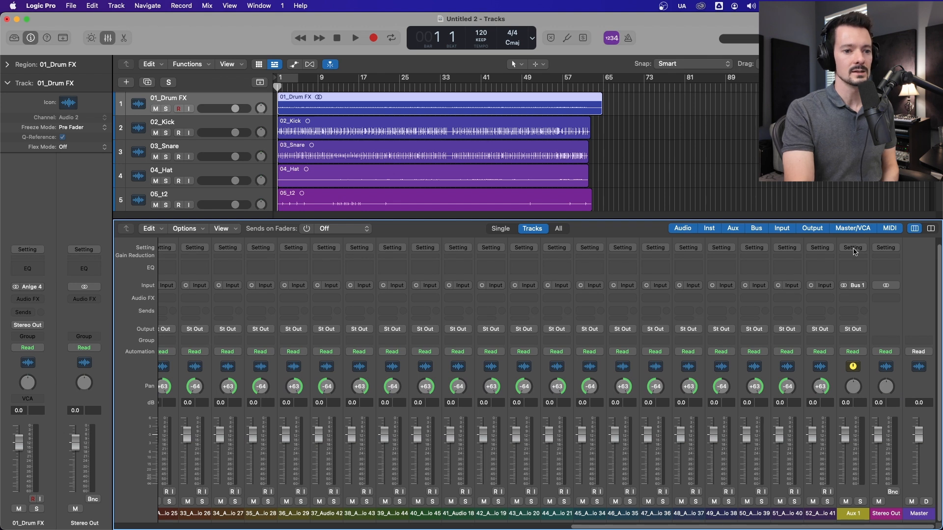
click(853, 368)
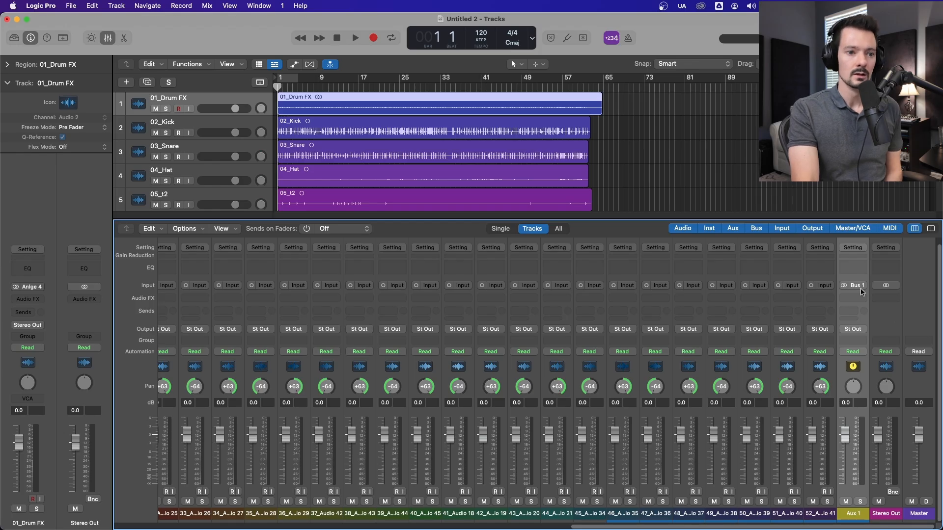
click(863, 288)
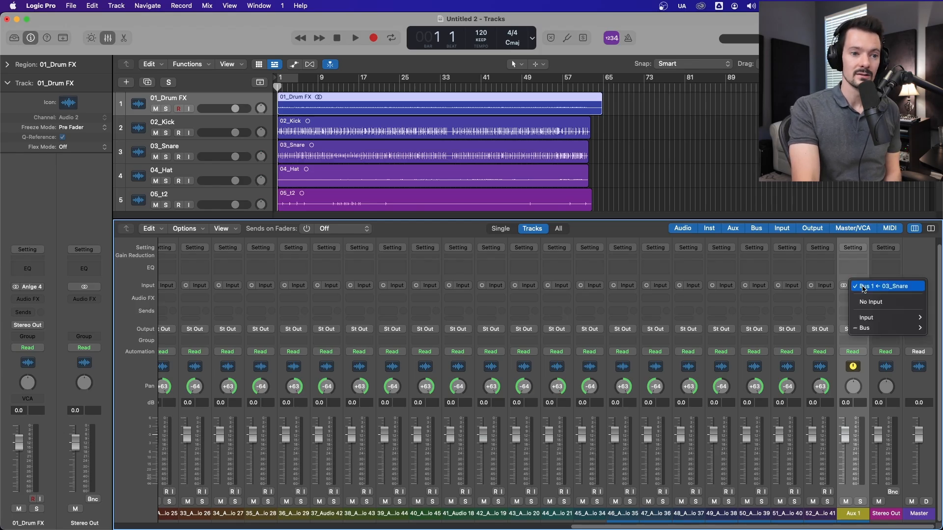
mouse_move(869, 328)
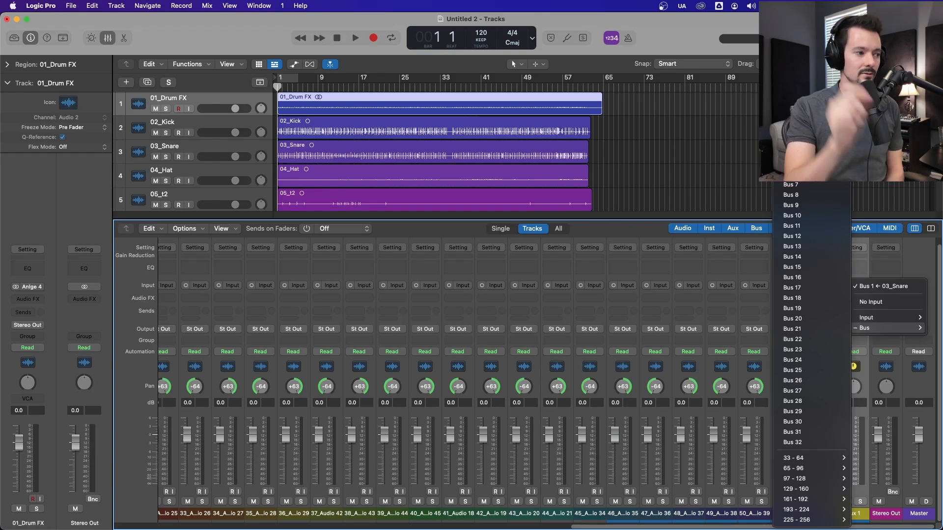
click(550, 523)
Step: Solo the 03_Snare track and play it back briefly
drag(578, 526, 108, 518)
click(243, 369)
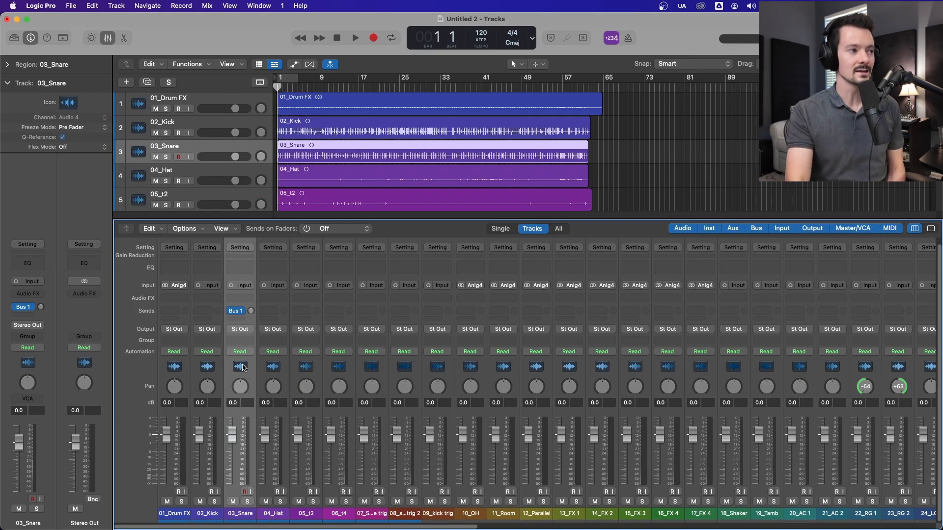
click(166, 157)
key(space)
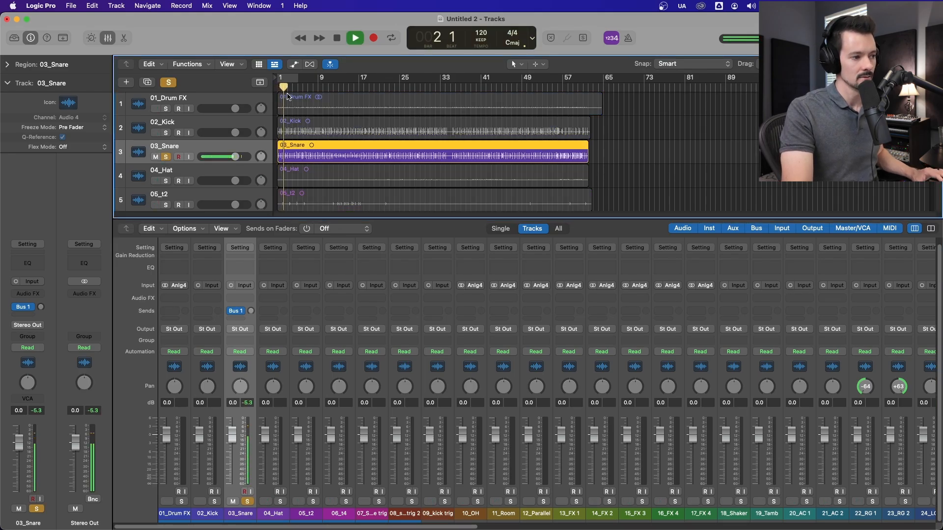
key(space)
Step: Raise the Bus 1 send level on the 03_Snare channel to about -9.3 dB
drag(251, 311, 250, 315)
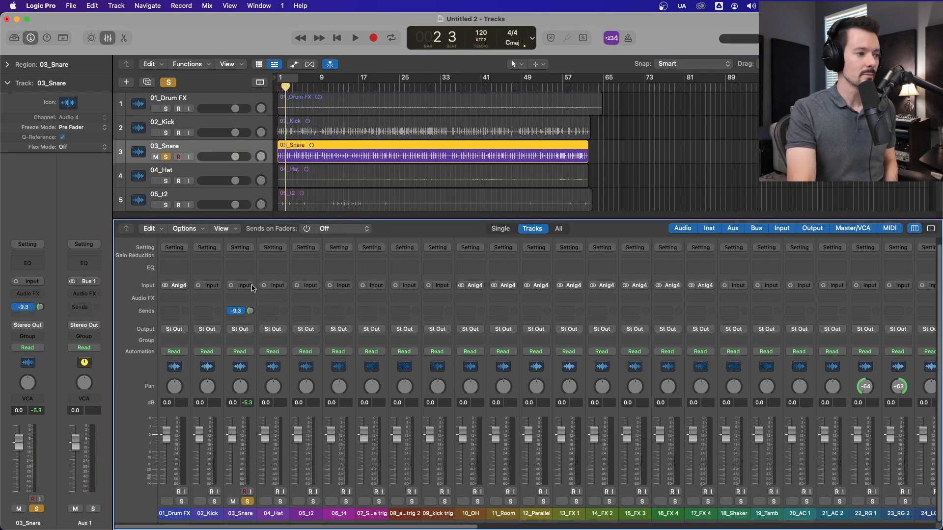
alt+click(250, 313)
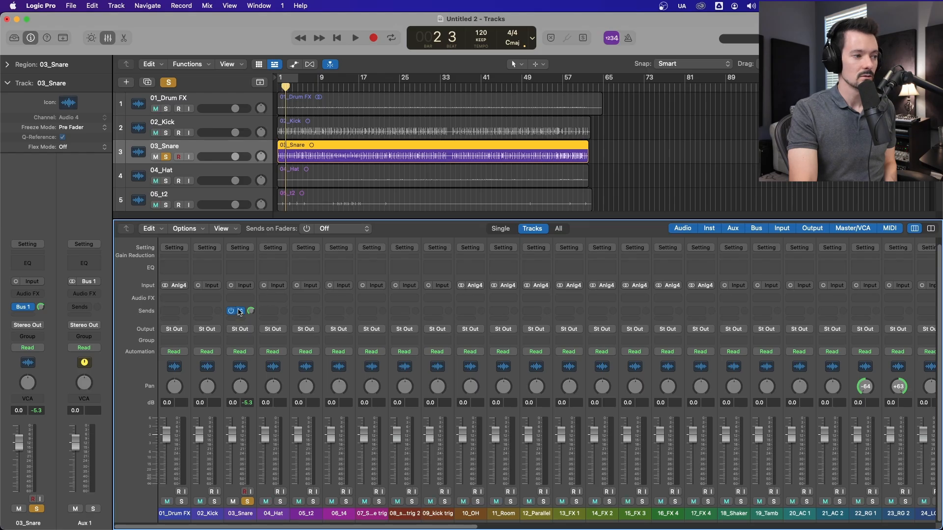
Step: Check the Aux 1 channel's input routing again with the snare send turned up
drag(275, 528, 733, 528)
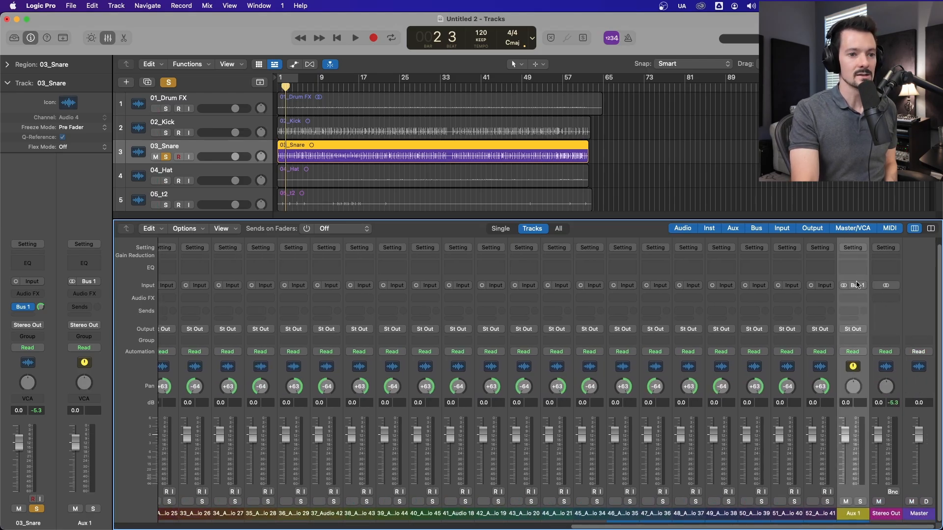
click(857, 287)
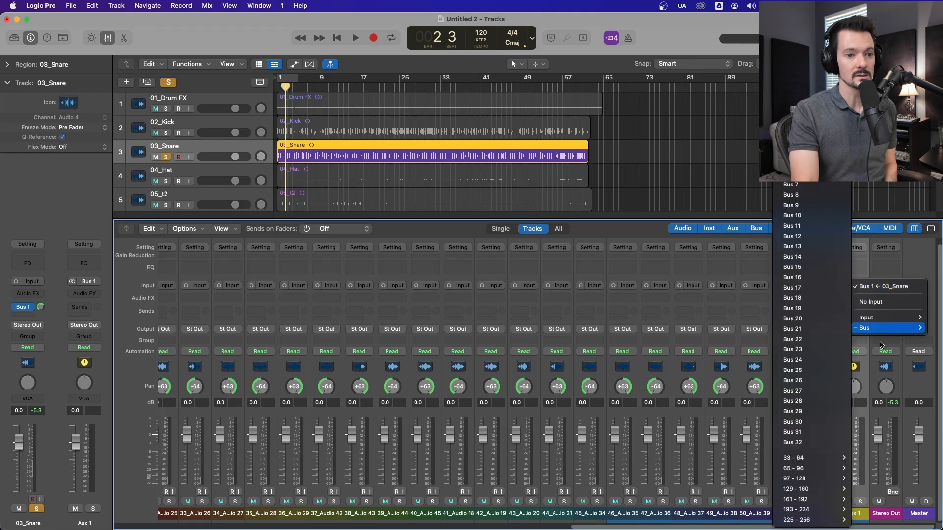
click(885, 371)
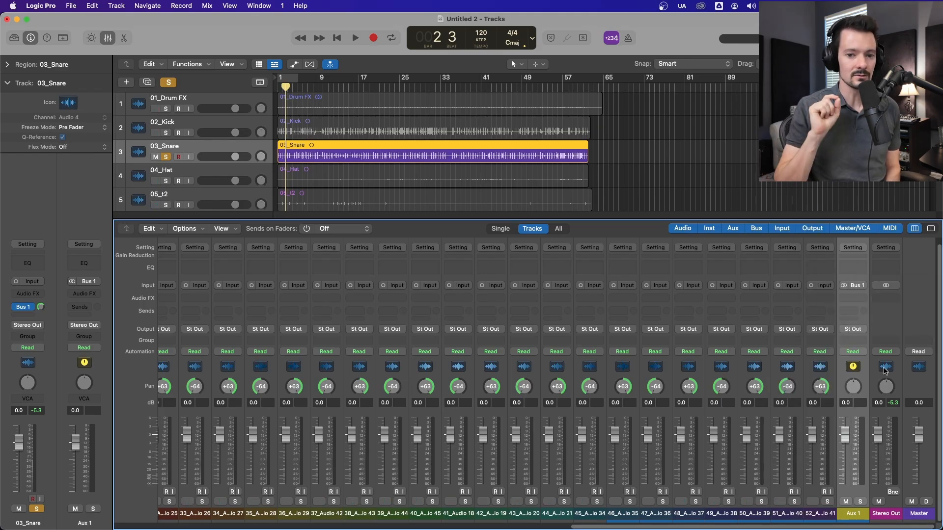
Step: Insert ChromaVerb as an effect on the Aux 1 channel and move its window clear of the Aux 1 strip
click(853, 298)
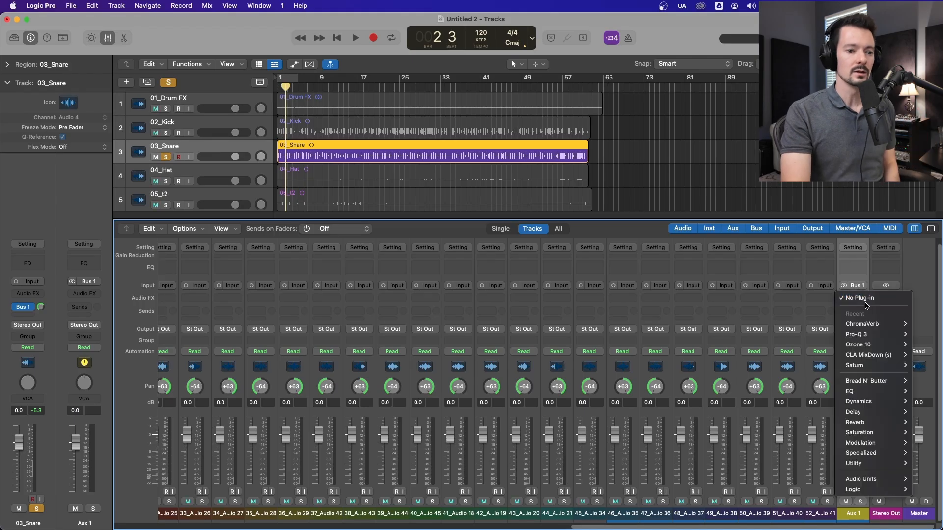
mouse_move(859, 423)
mouse_move(801, 432)
click(764, 436)
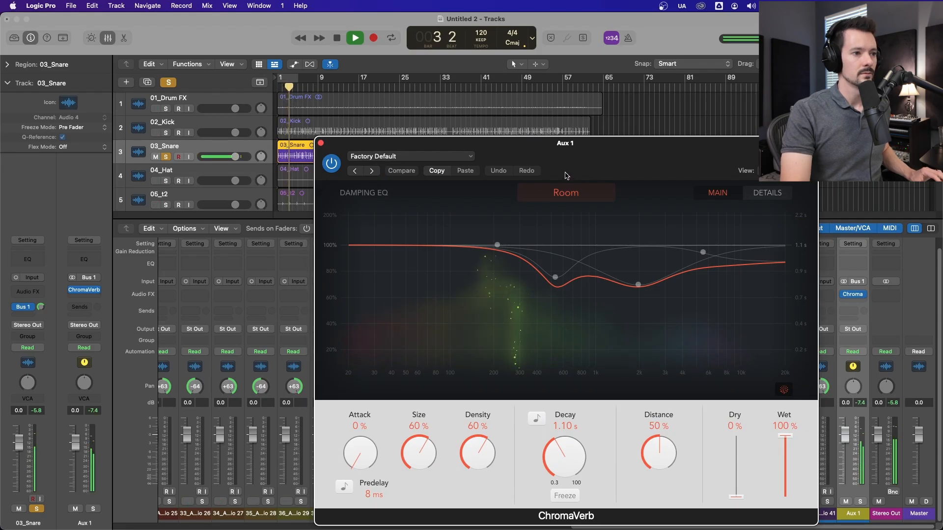
drag(578, 146, 386, 30)
Step: Rename the Aux 1 channel as Snare Verb
double_click(853, 514)
text(Snare Verb)
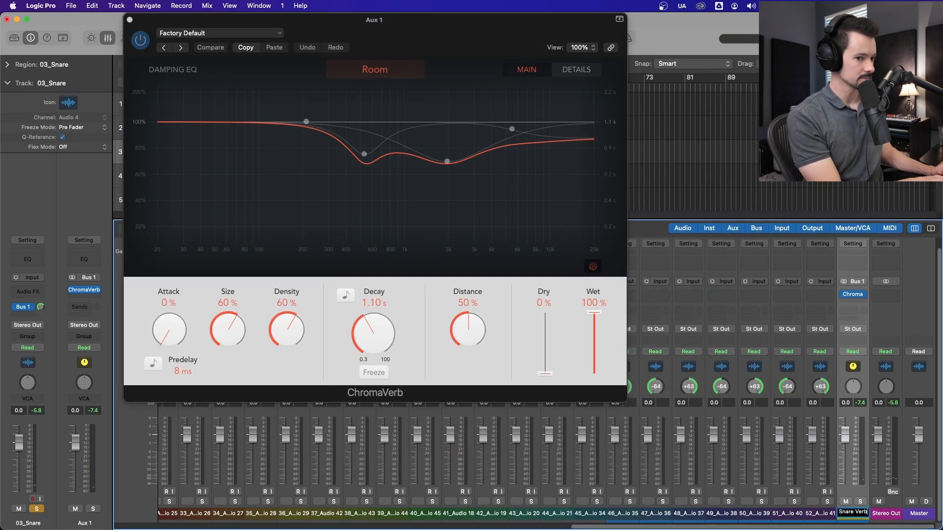
key(Return)
Step: Pull the Snare Verb fader all the way down, stop playback and close the ChromaVerb window
drag(844, 434, 846, 520)
key(space)
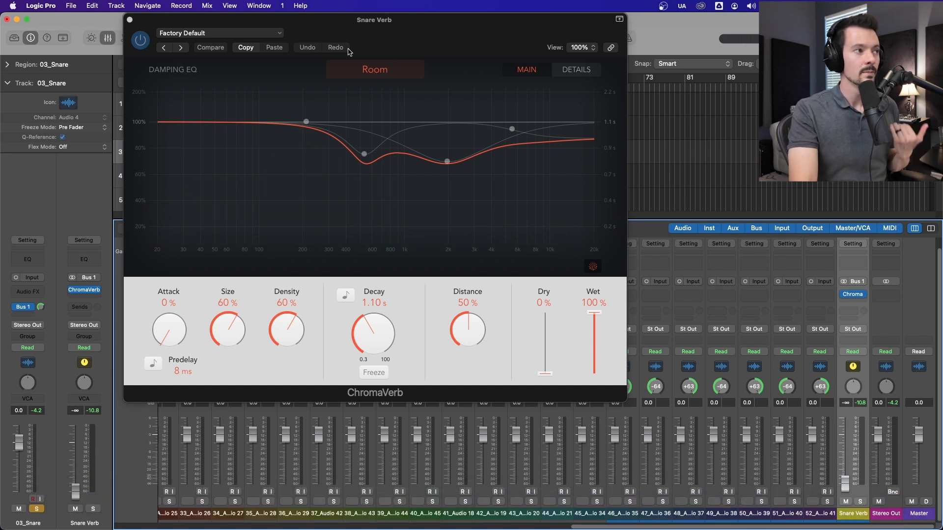
click(129, 20)
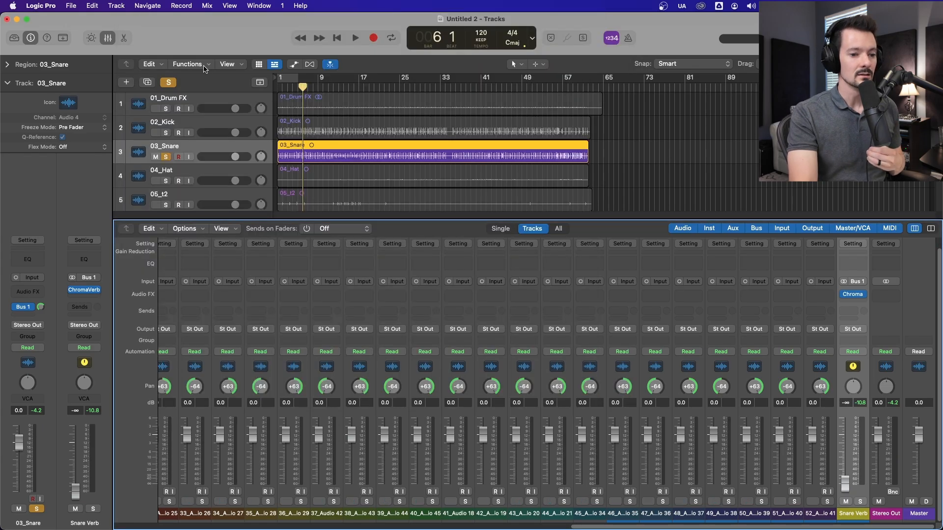
Step: Compare the Bus 1 send on 03_Snare with the Snare Verb aux and Stereo Out channels
drag(608, 526, 219, 526)
scroll(220, 499, left, 5)
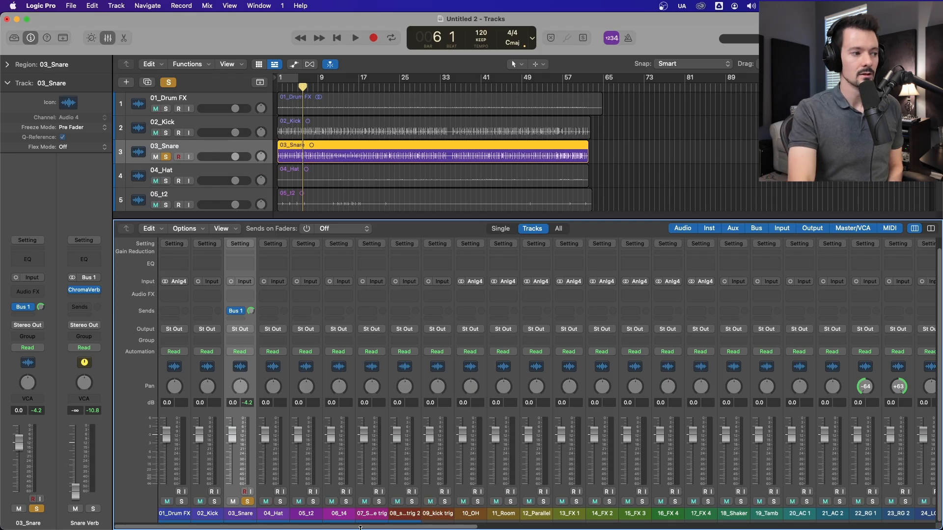
drag(173, 527, 631, 527)
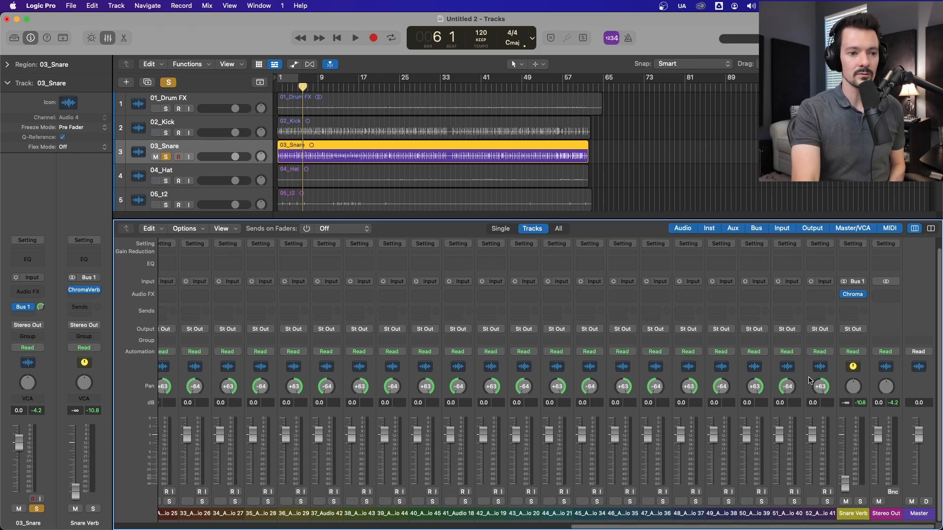
click(859, 369)
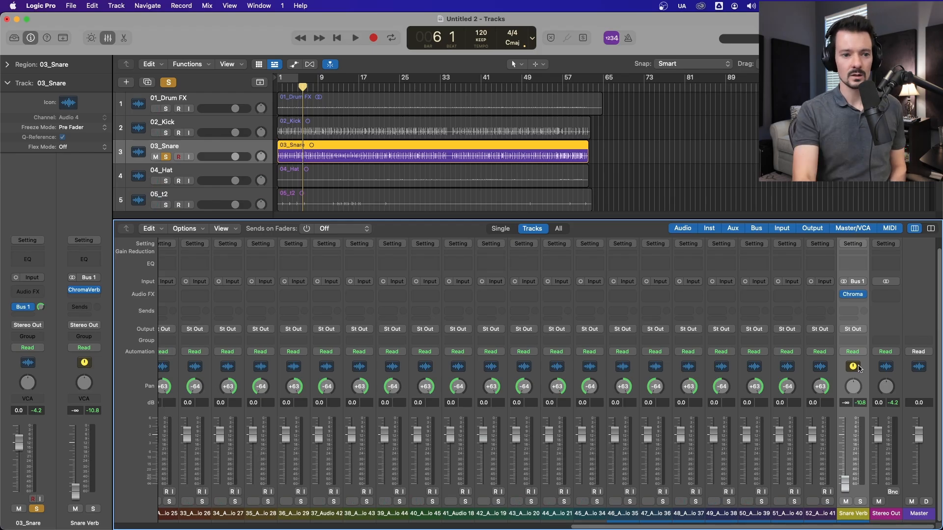
click(899, 368)
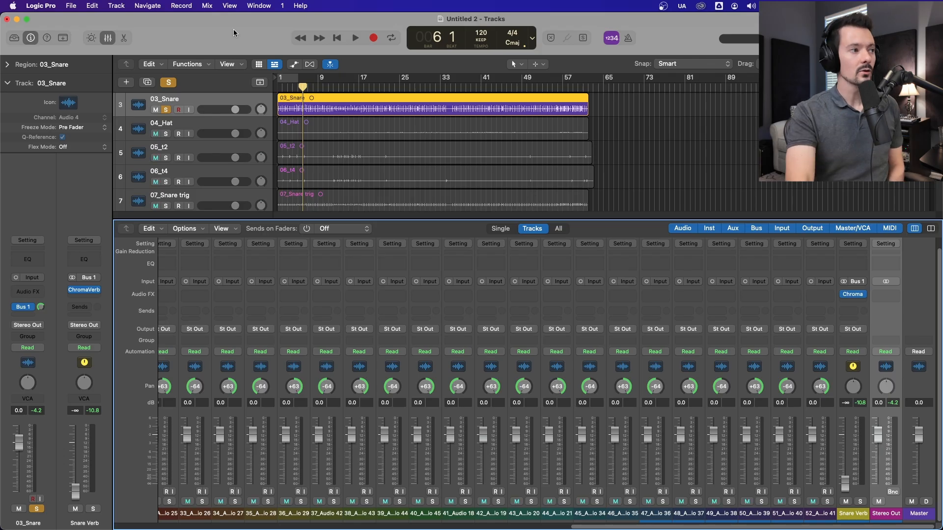
Step: Create one software instrument track with an empty channel strip below 03_Snare
click(127, 82)
click(389, 181)
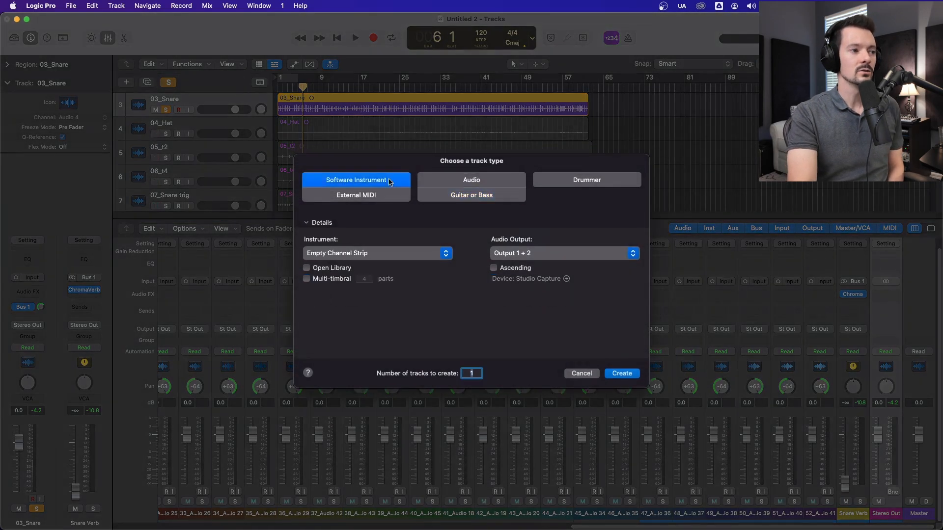
click(620, 373)
Step: Load the multi-output Addictive instrument on the Inst 1 channel and close its plug-in window
drag(680, 527, 232, 527)
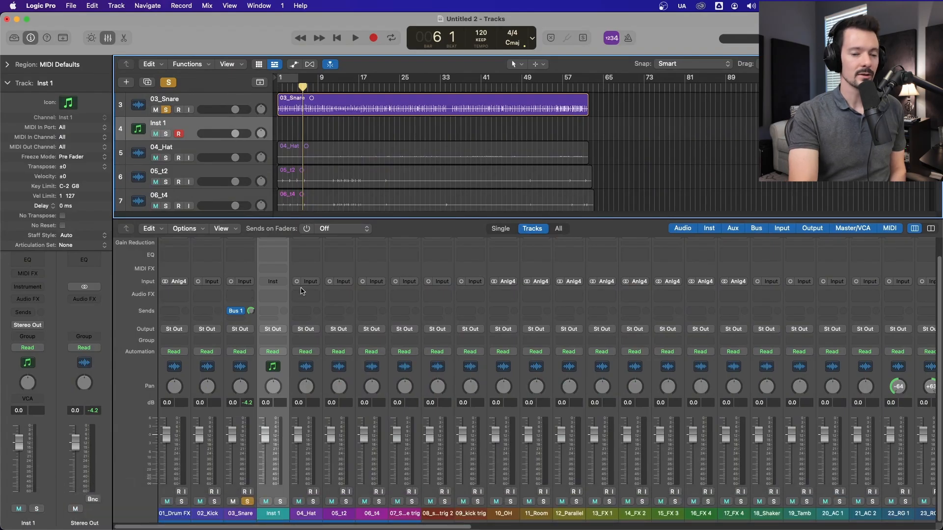
click(272, 281)
mouse_move(280, 312)
click(418, 323)
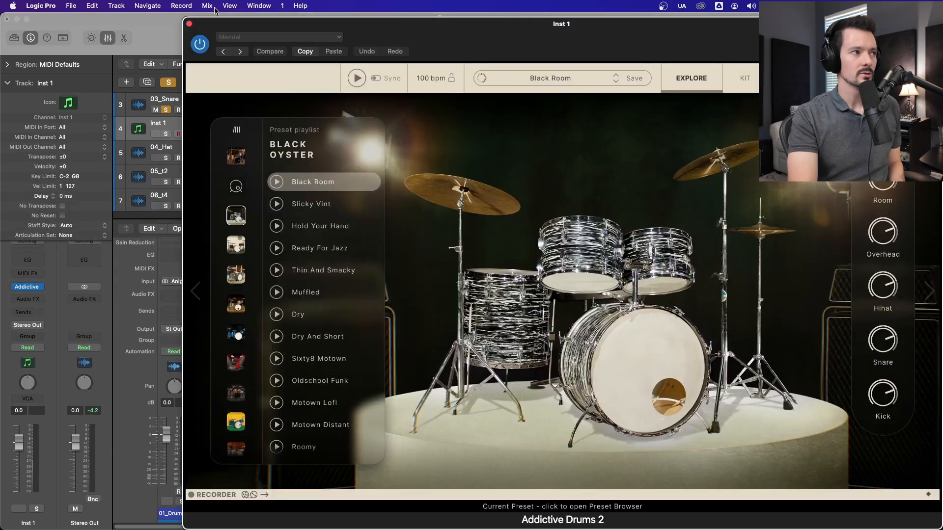
click(189, 24)
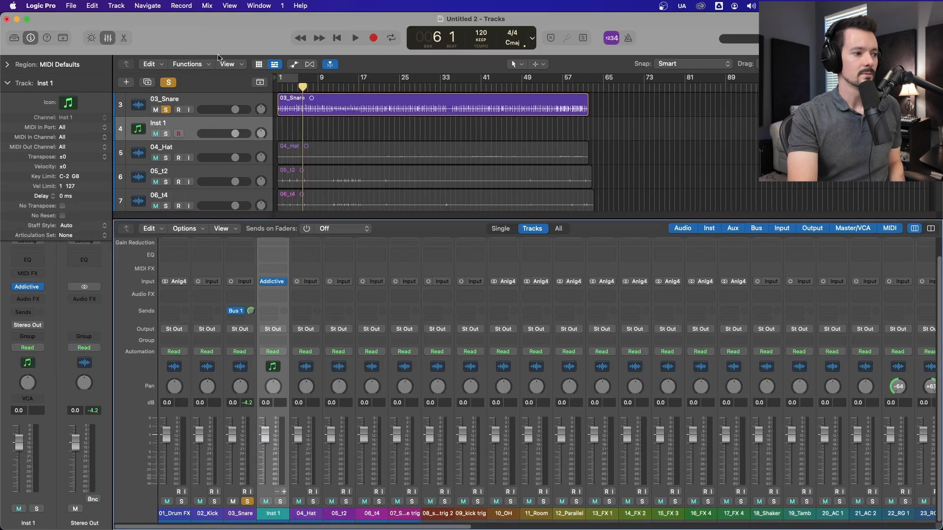
Step: Add three aux output channels to Inst 1 and check the input choices of the first one
click(283, 492)
click(284, 492)
click(283, 492)
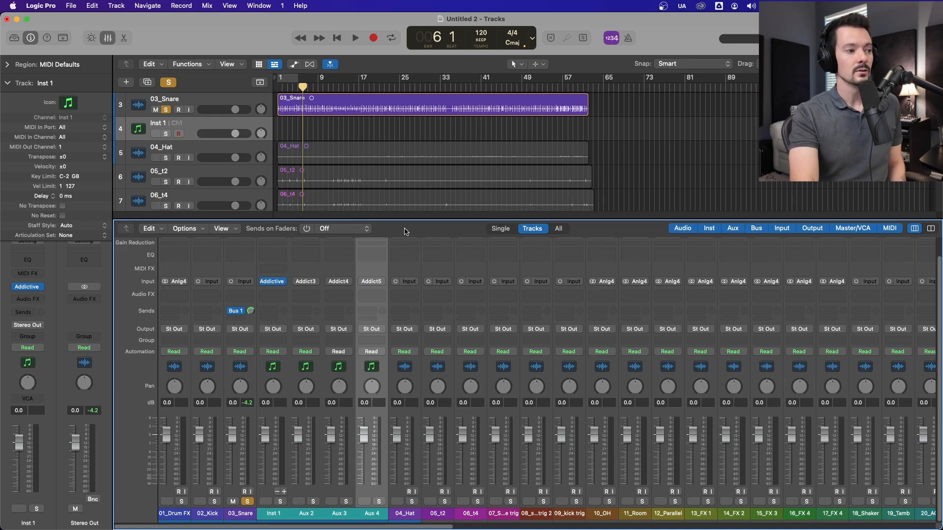
click(320, 281)
mouse_move(318, 336)
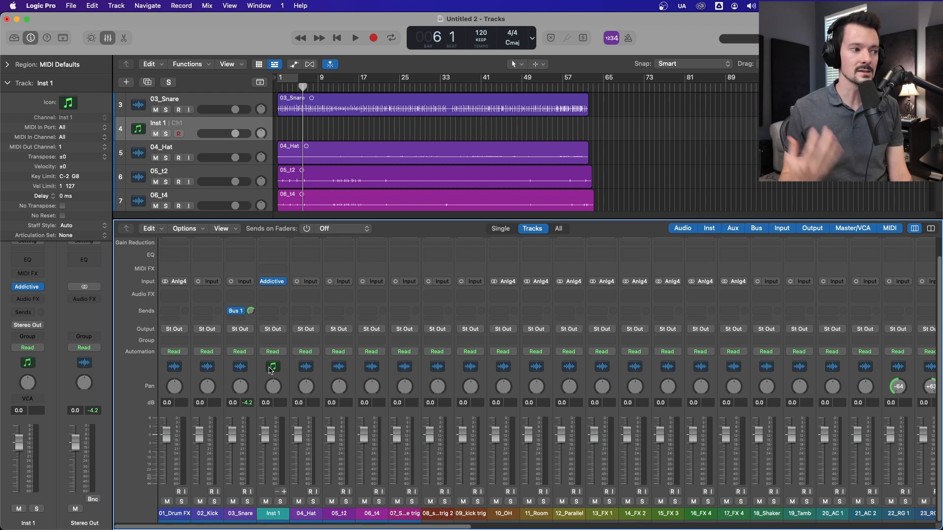
click(270, 370)
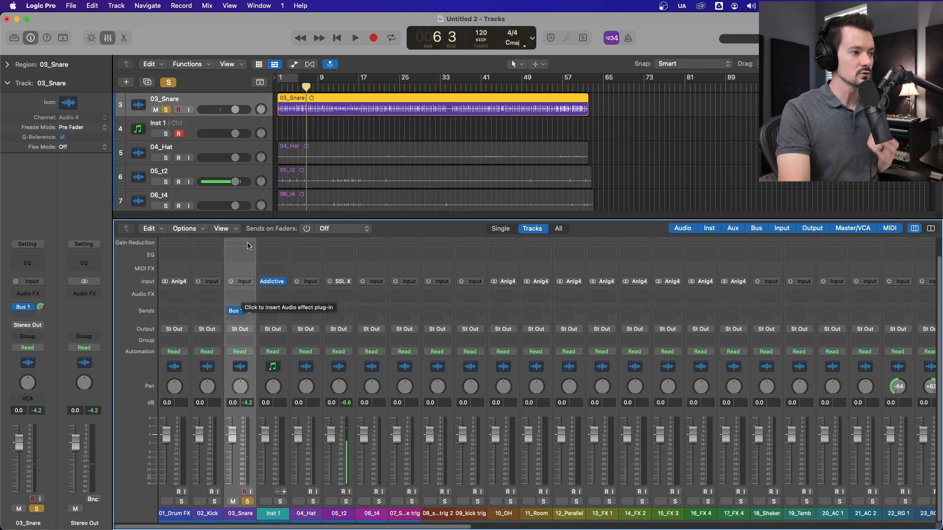
Step: Shape the 03_Snare channel with a Channel EQ during playback, switching off its 80 Hz low cut and pulling down the highs
double_click(251, 260)
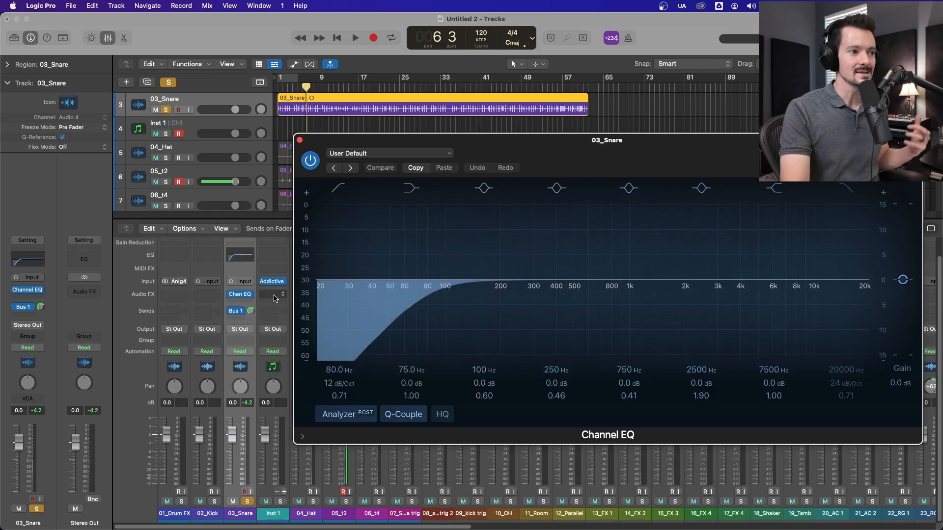
drag(633, 161, 625, 168)
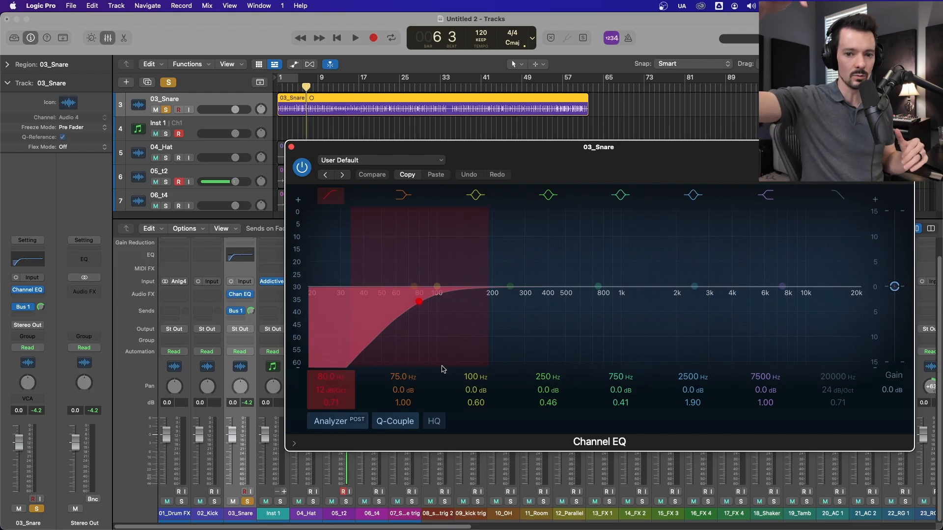
click(329, 195)
key(space)
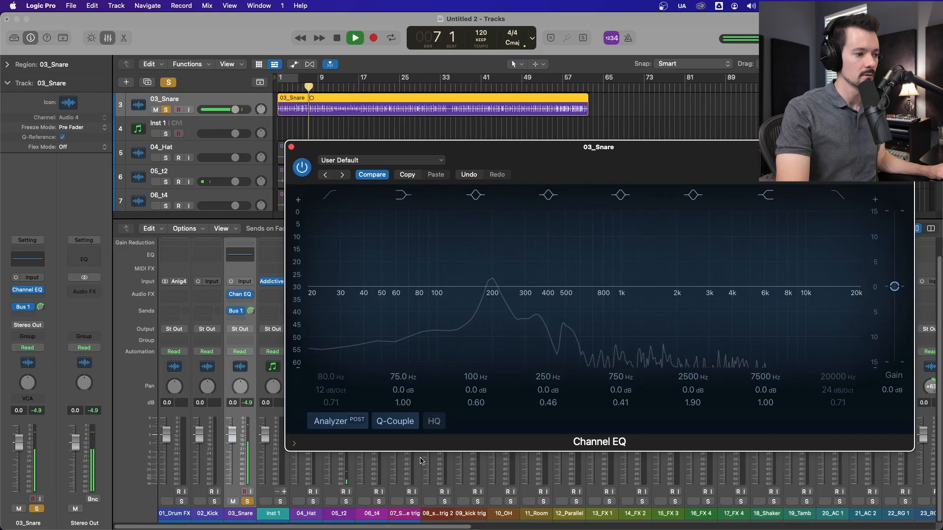
mouse_move(857, 290)
mouse_down()
mouse_move(449, 309)
mouse_move(506, 314)
mouse_up()
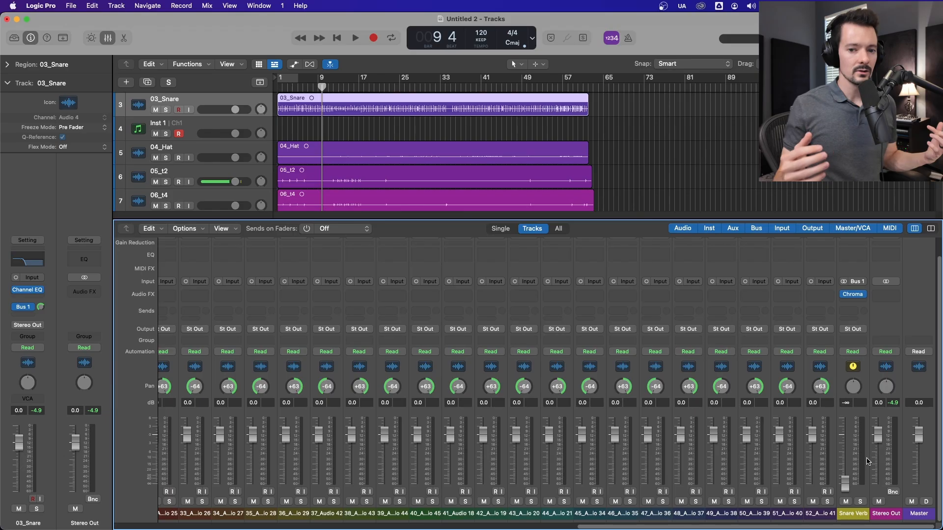
Step: Solo 03_Snare and play it back with the Snare Verb fader raised to -7.6 dB
key(s)
key(space)
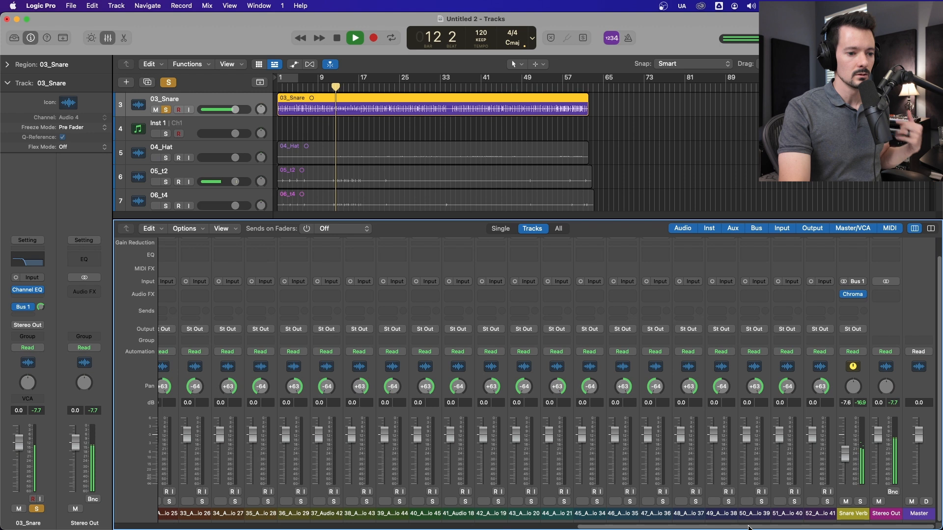
Step: Stop playback and remove the Channel EQ from the 03_Snare channel
scroll(209, 310, left, 15)
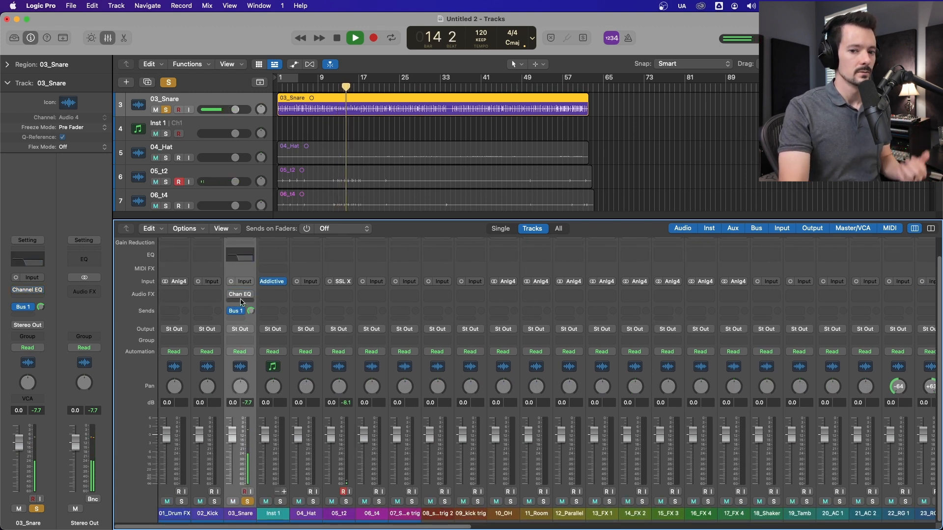
key(space)
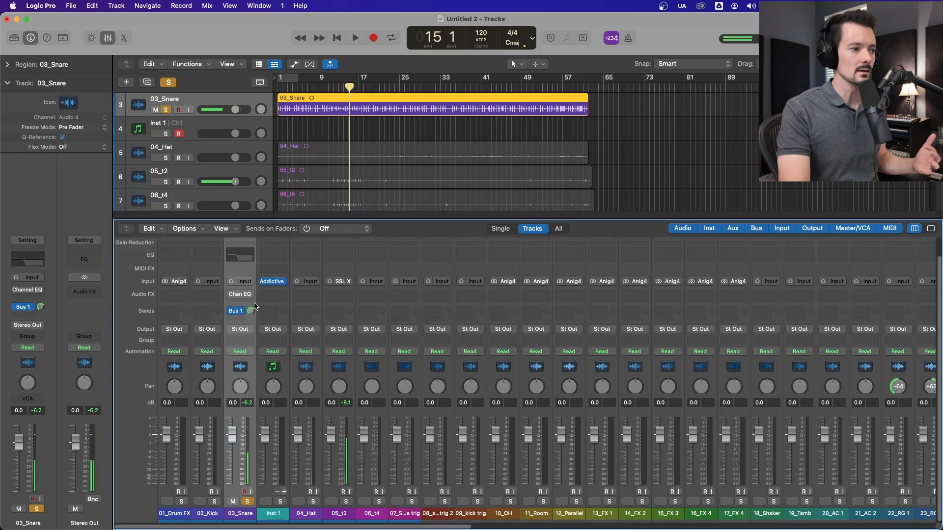
click(249, 295)
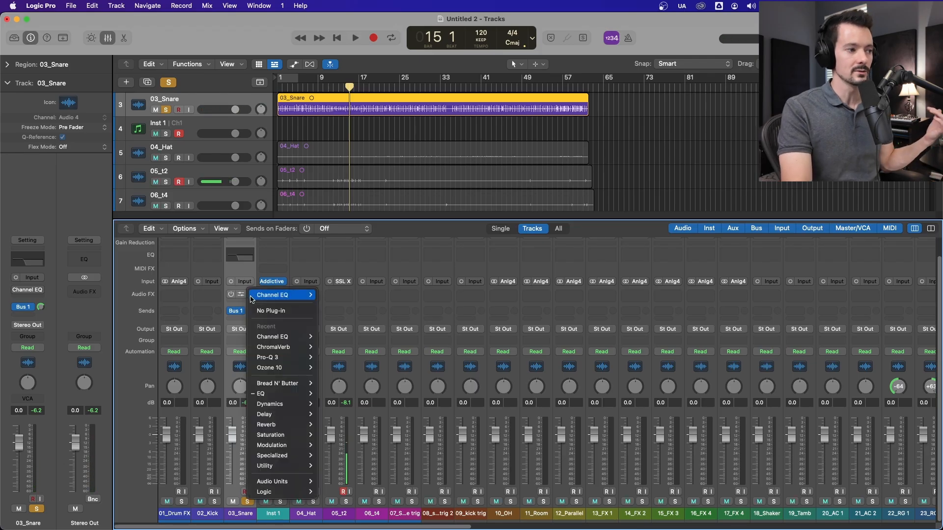
click(259, 313)
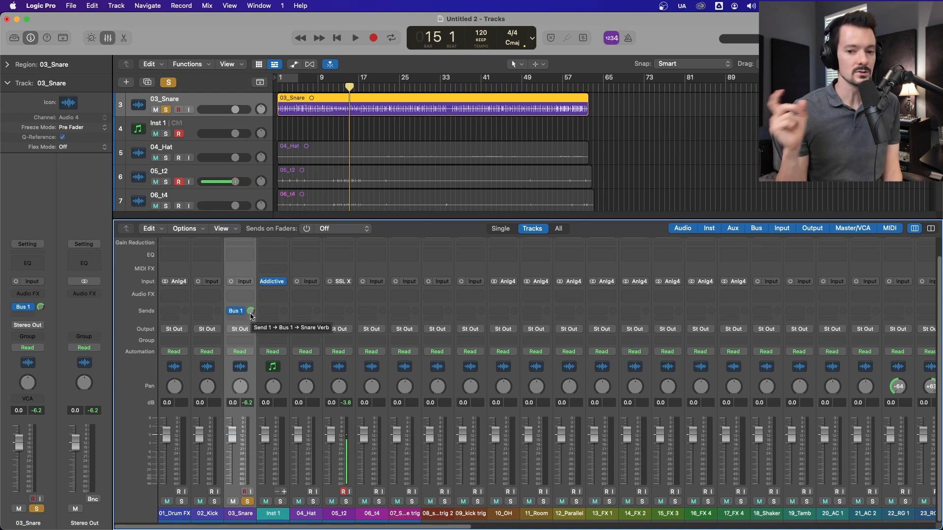
Step: Check the Snare Verb and Stereo Out channels at the end of the signal path
drag(371, 527, 941, 520)
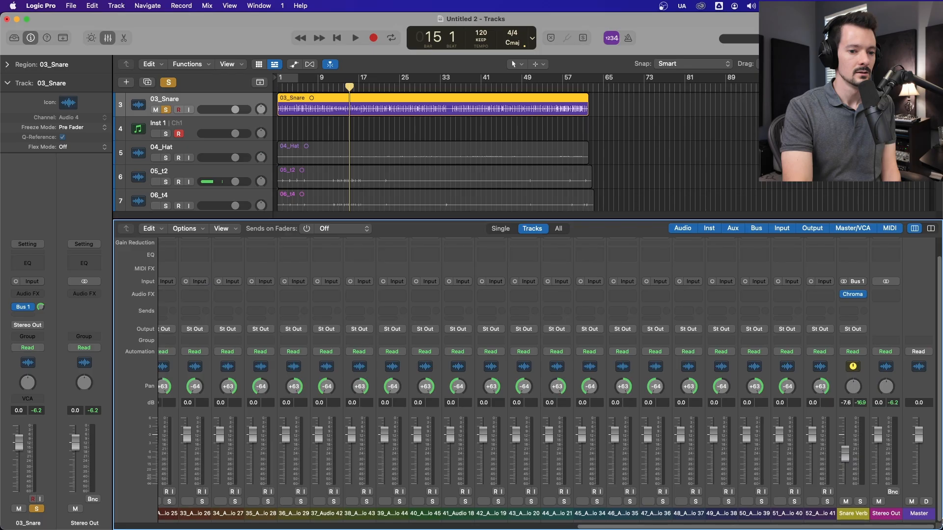
click(890, 369)
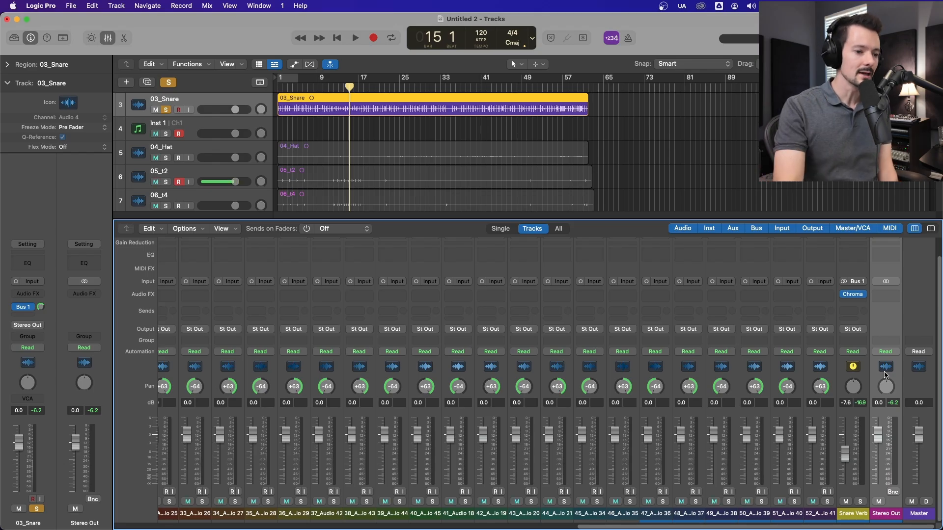
drag(707, 529, 47, 518)
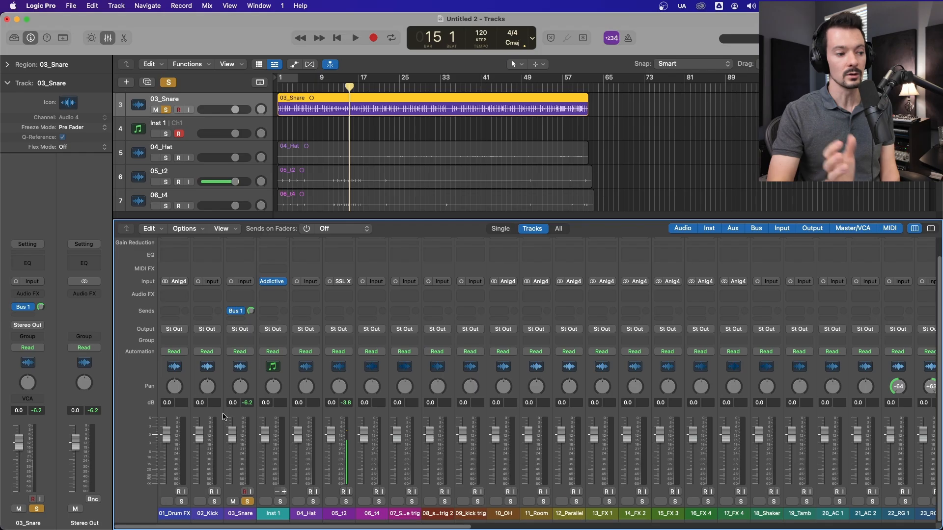
Step: Turn off record enable on 05_t2 and delete the Inst 1 instrument track
click(178, 182)
click(272, 371)
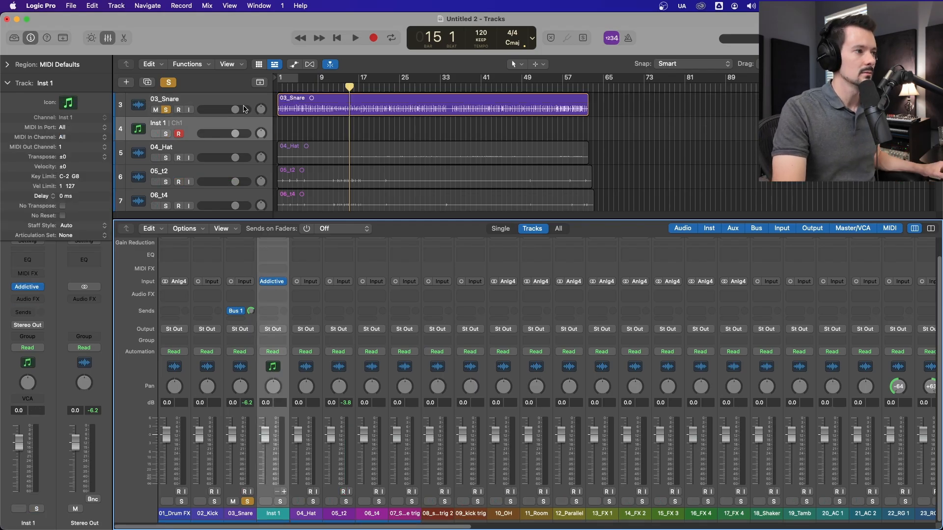
right_click(253, 123)
click(295, 209)
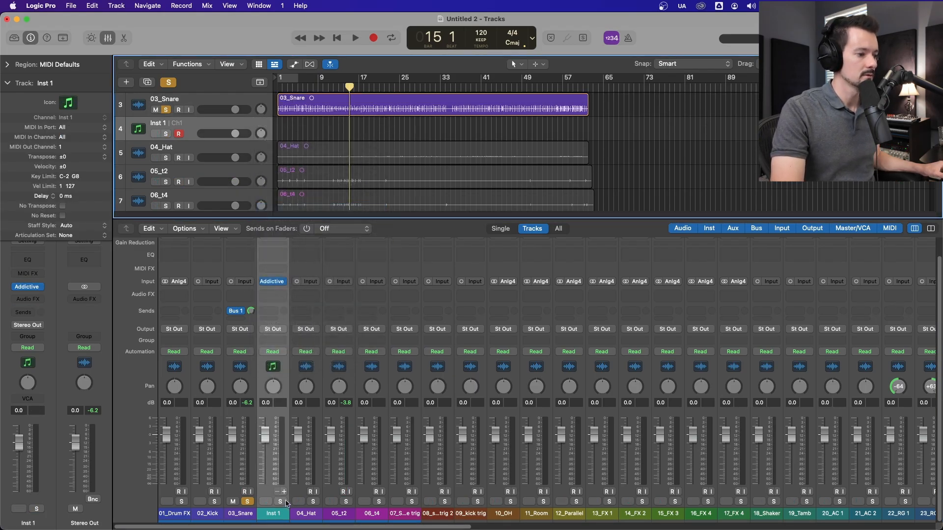
Step: Solo all the drum channels from 01_Drum FX through 12_Parallel
click(249, 502)
click(182, 503)
click(214, 502)
click(247, 502)
click(278, 503)
click(313, 501)
click(345, 501)
click(378, 502)
click(411, 501)
click(445, 501)
click(543, 501)
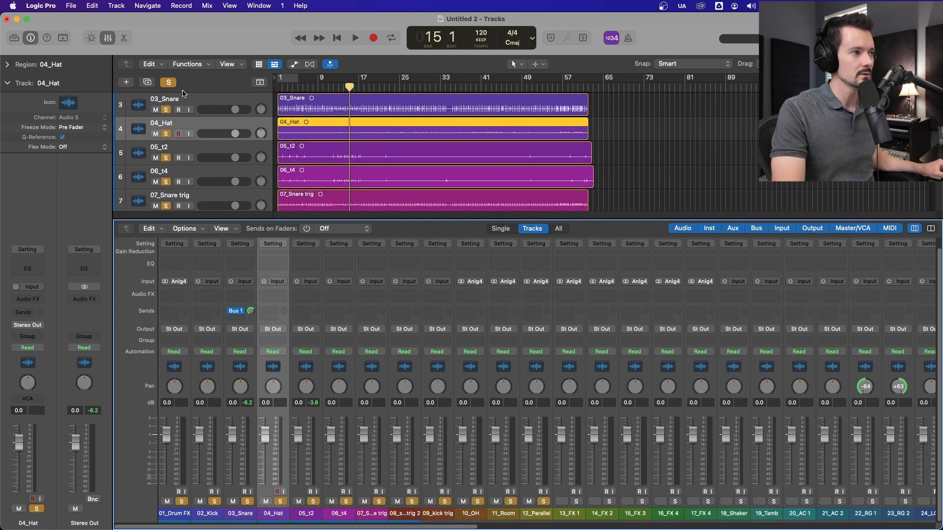
Step: Select the twelve drum channels from 01_Drum FX to 12_Parallel and lower their faders together to -5.0 dB
click(204, 102)
click(538, 372)
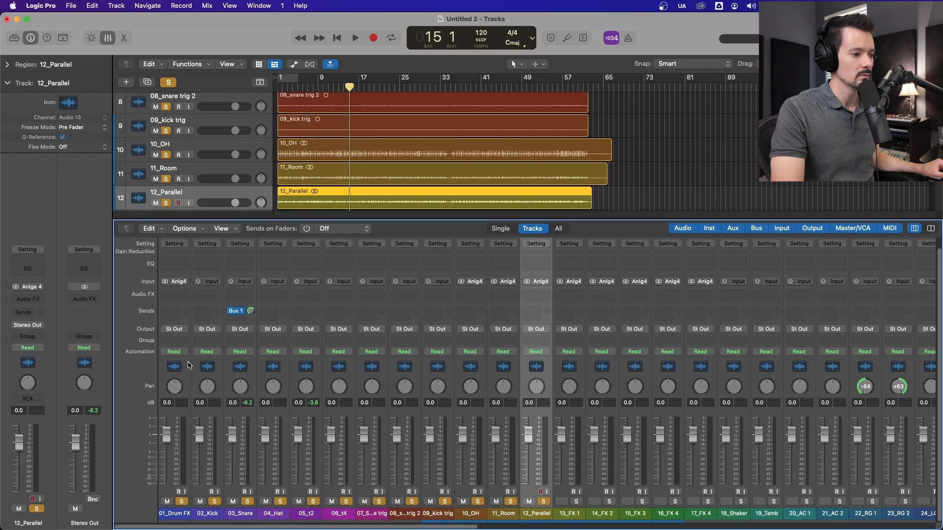
shift+click(181, 362)
drag(207, 451, 206, 464)
Step: Play the soloed drums from around bar 8 and check the levels on the Snare Verb and Stereo Out channels
click(315, 86)
key(space)
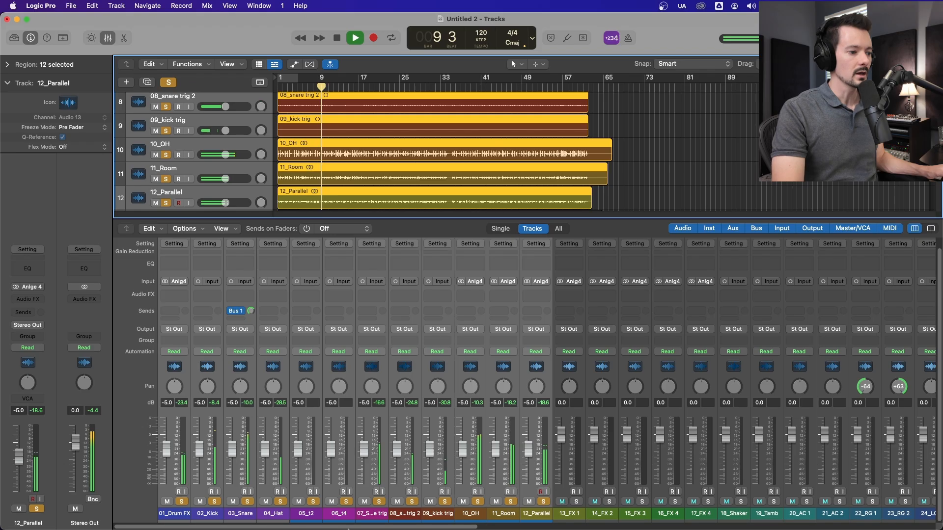
key(space)
drag(400, 527, 862, 529)
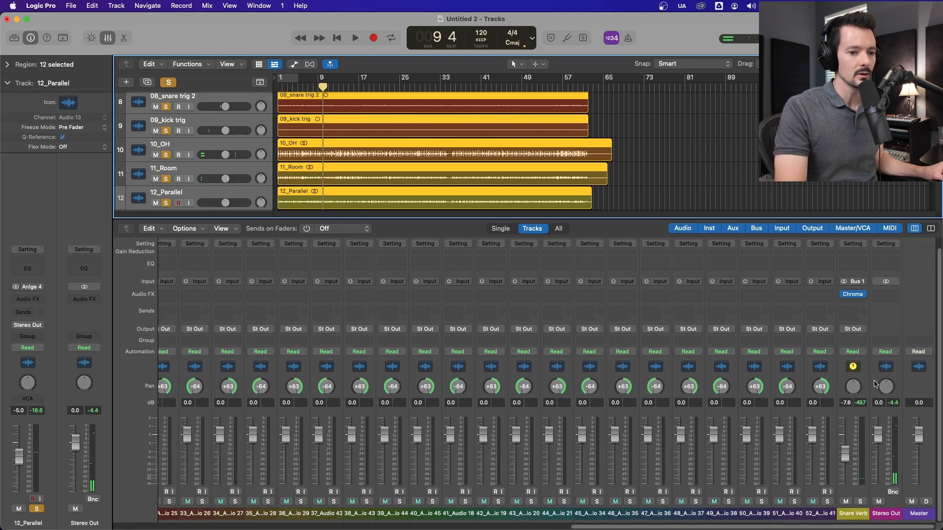
key(space)
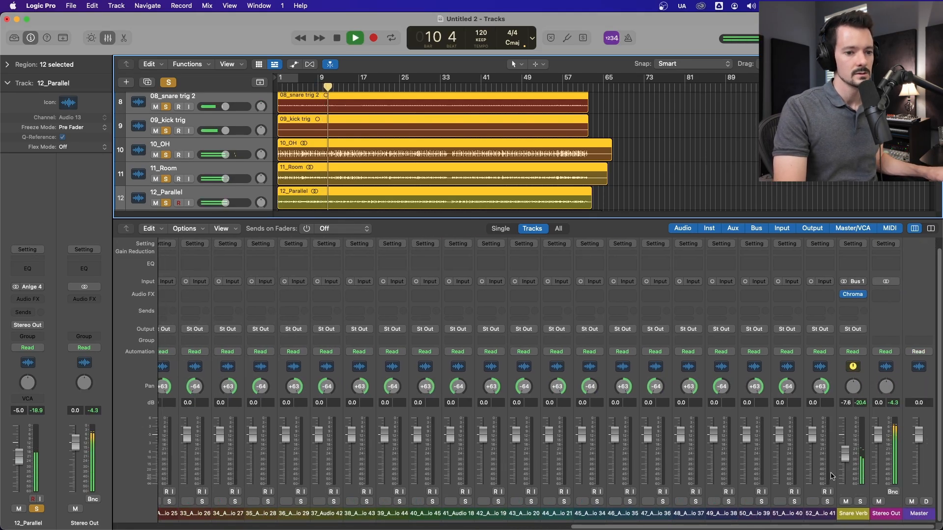
Step: Stop playback and route the outputs of the twelve selected drum channels, 01_Drum FX through 12_Parallel, to Bus 2
key(space)
drag(756, 527, 275, 526)
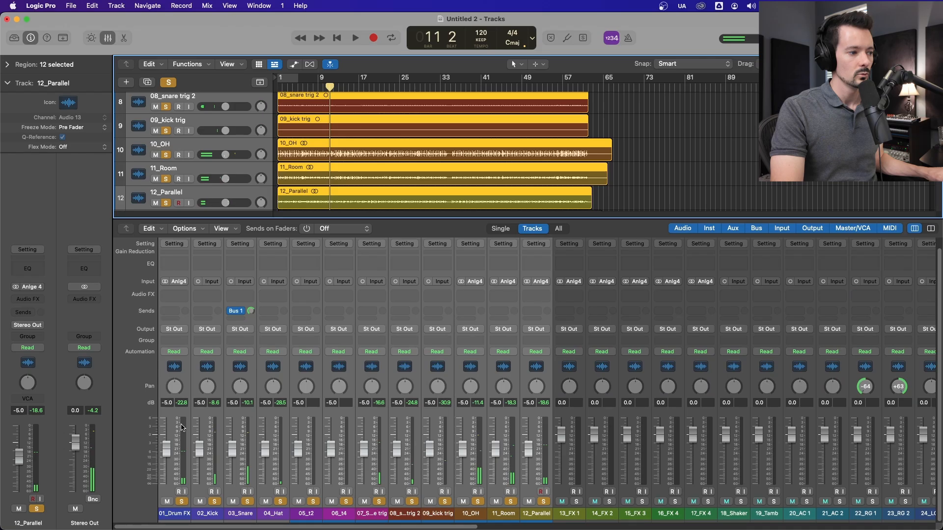
click(169, 330)
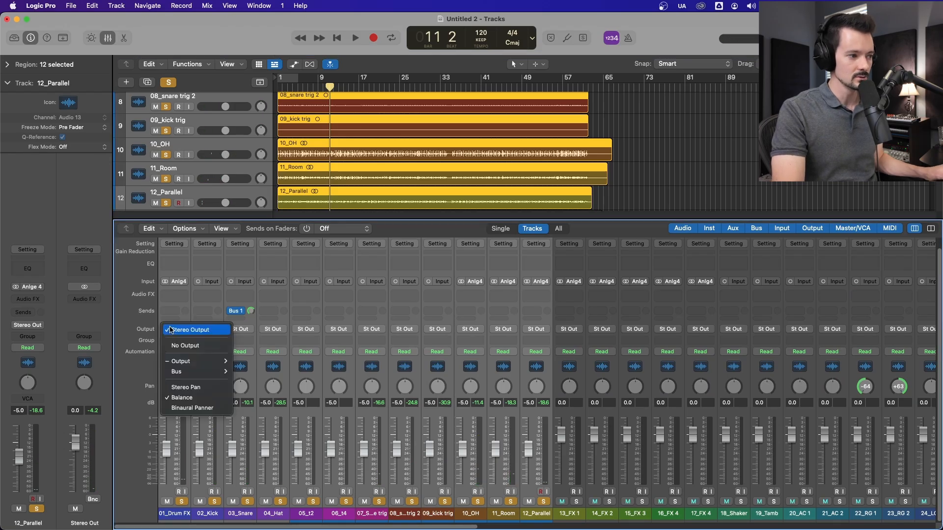
mouse_move(179, 377)
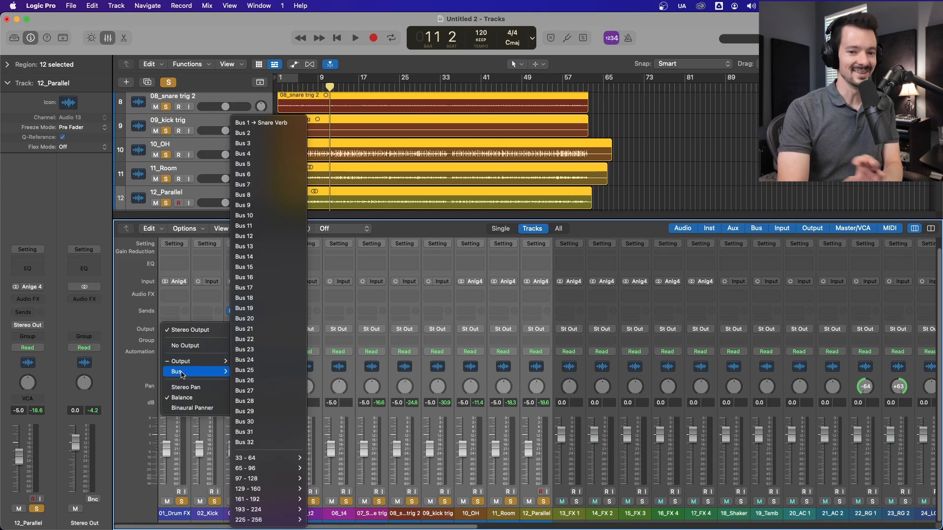
click(250, 133)
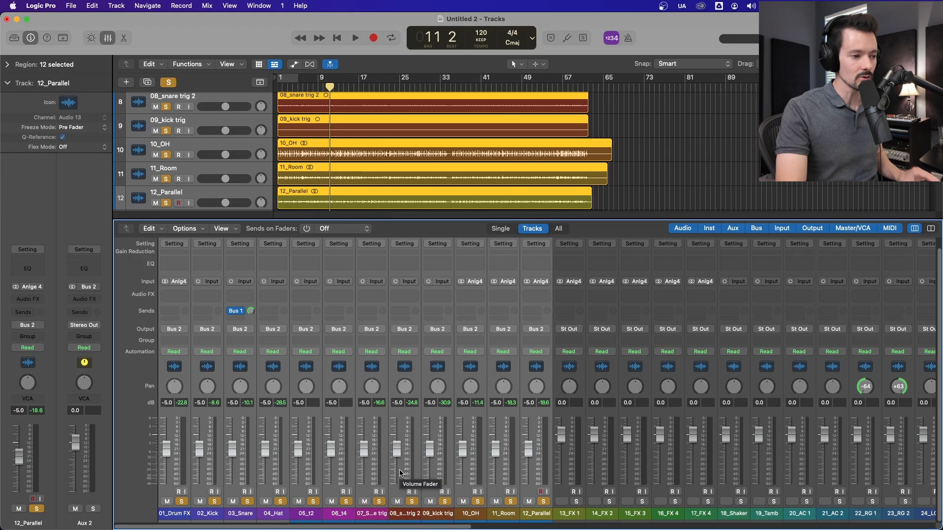
Step: Play the drums briefly and check the levels on the Snare Verb, Aux 2 and Stereo Out channels
key(space)
scroll(633, 483, right, 15)
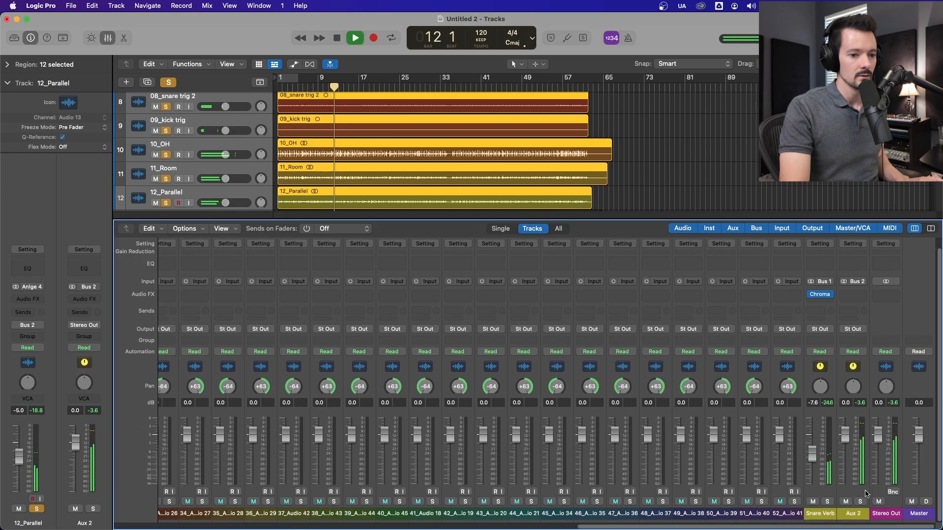
key(space)
Step: Rename the Aux 2 channel as Drums and play the drums through it for a moment
click(855, 513)
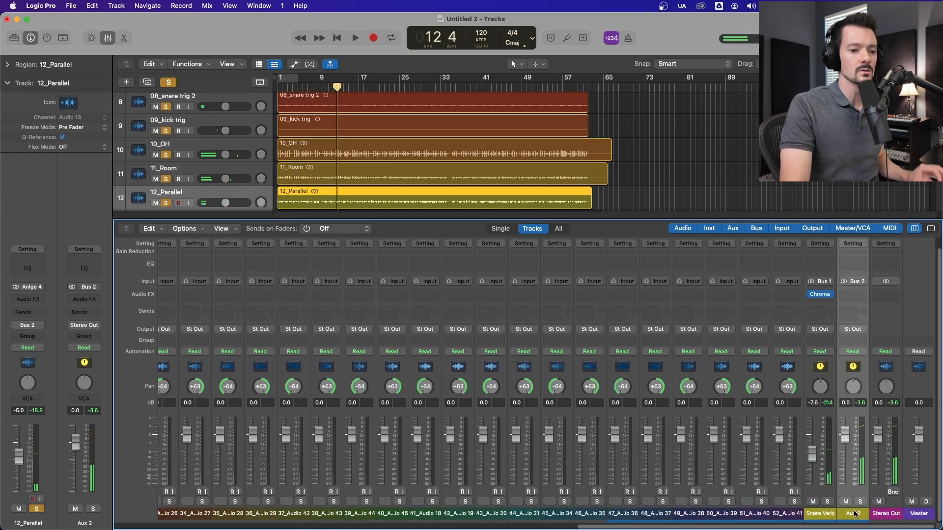
double_click(853, 514)
text(Drums)
key(Return)
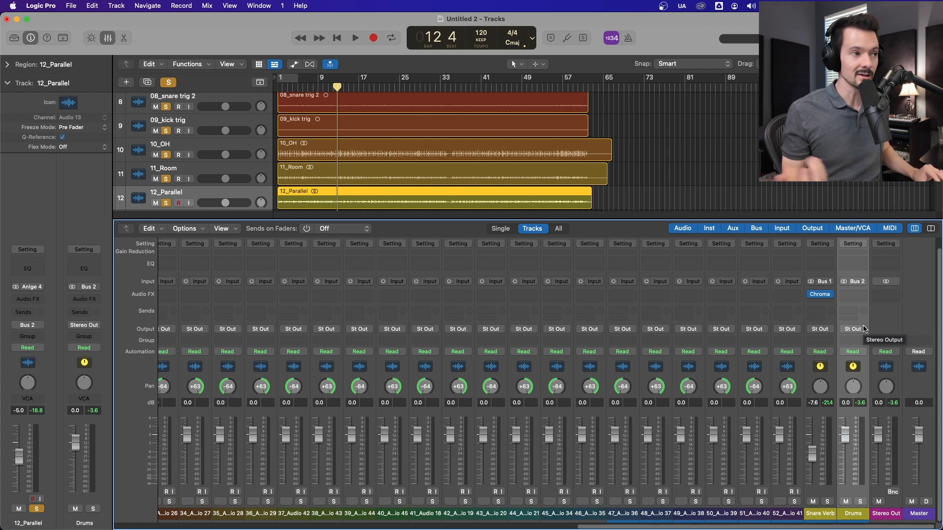
key(space)
key(space)
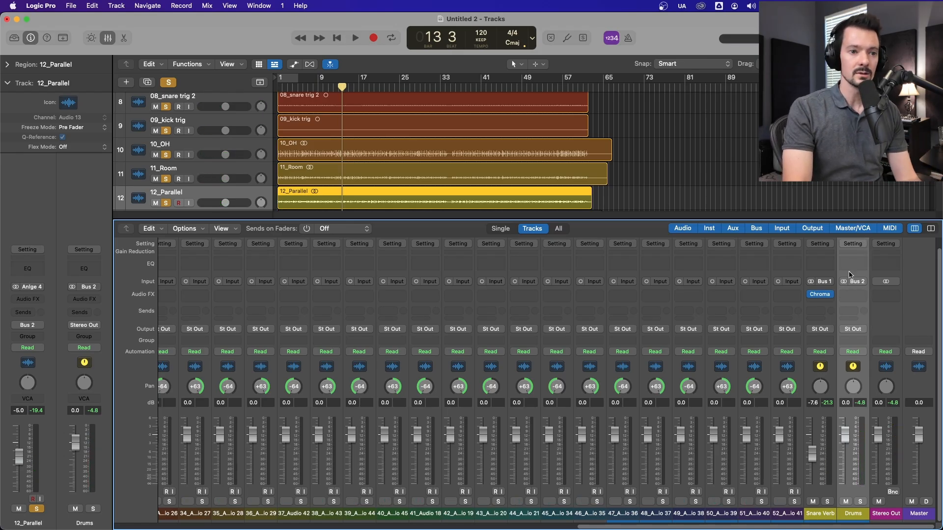
Step: Add a Channel EQ to the Drums aux and lower its high cut to about 675 Hz during playback
click(853, 268)
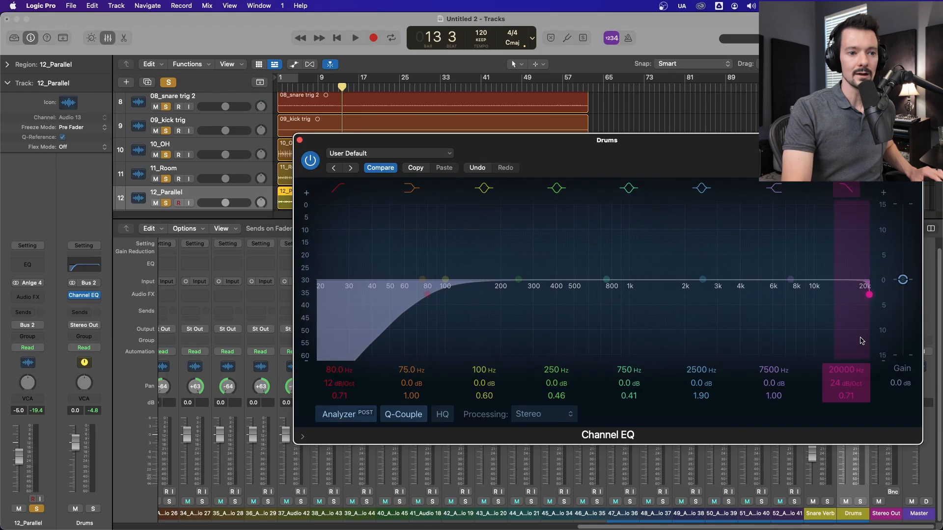
key(space)
drag(868, 293, 563, 300)
drag(702, 142, 467, 76)
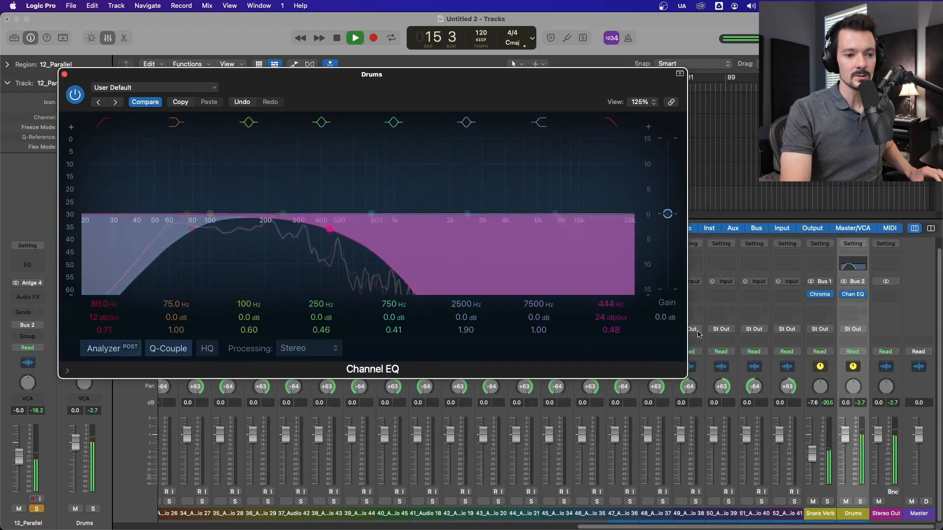
key(space)
drag(330, 229, 366, 214)
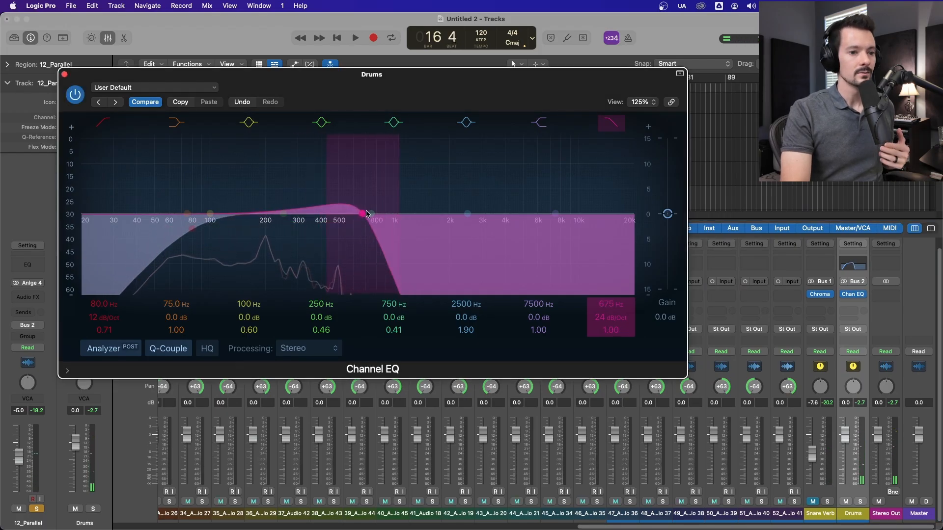
Step: Add a Bus 1 send to the Drums aux, raise its send level and start playback
click(846, 314)
mouse_move(847, 328)
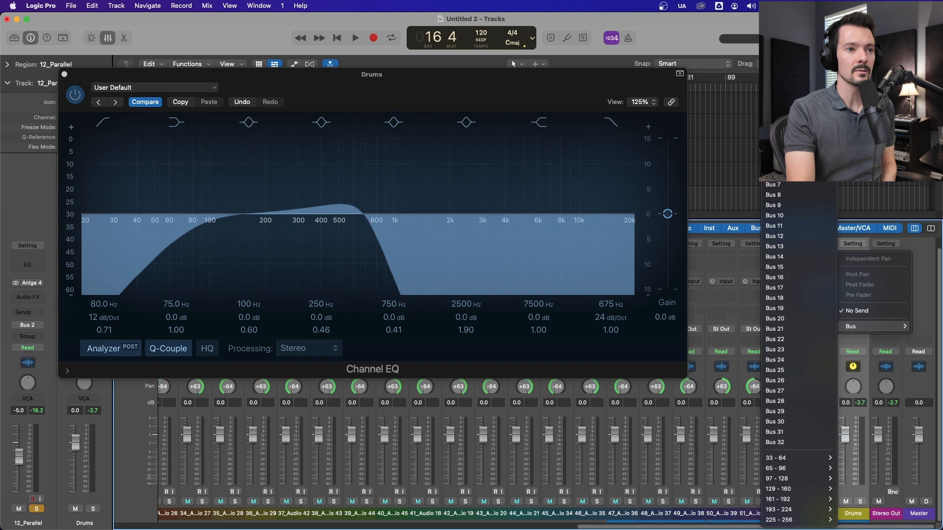
click(785, 123)
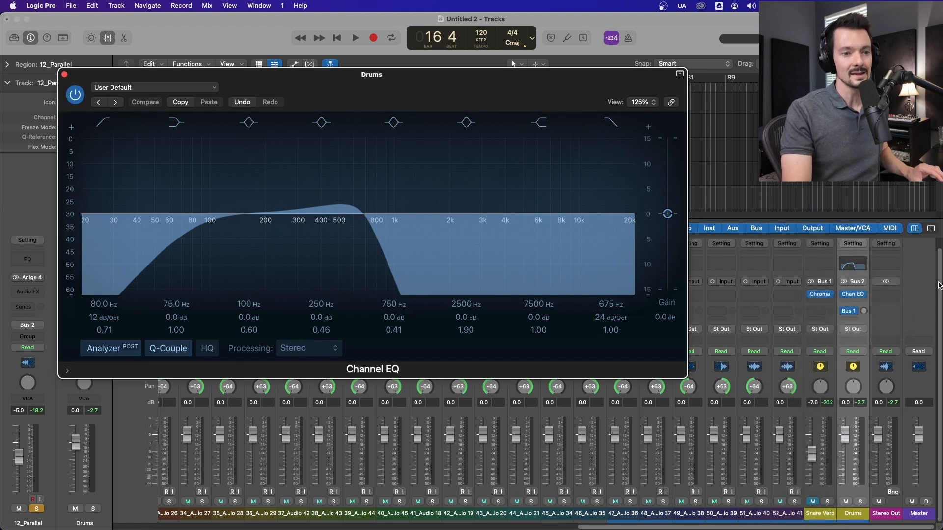
alt+click(863, 311)
key(space)
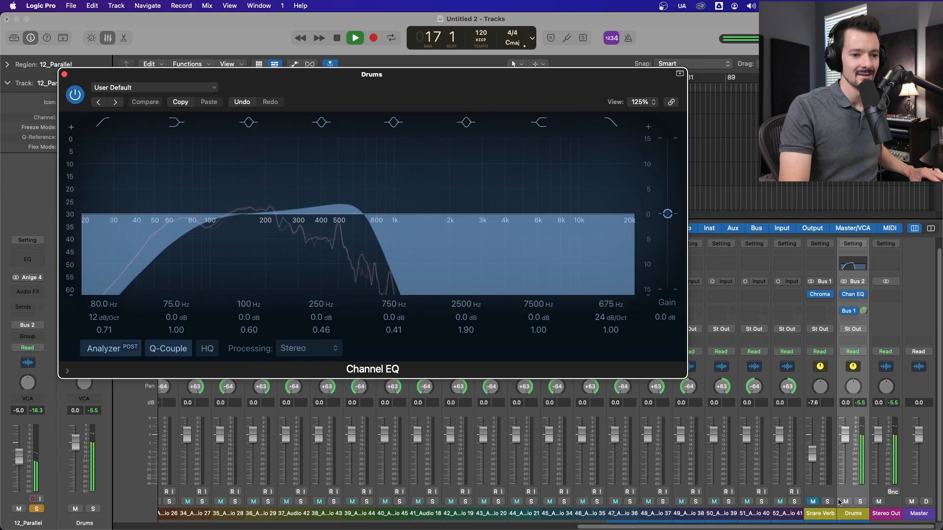
Step: Unmute the Snare Verb aux, lower its fader to -10.8 dB and stop playback
click(813, 501)
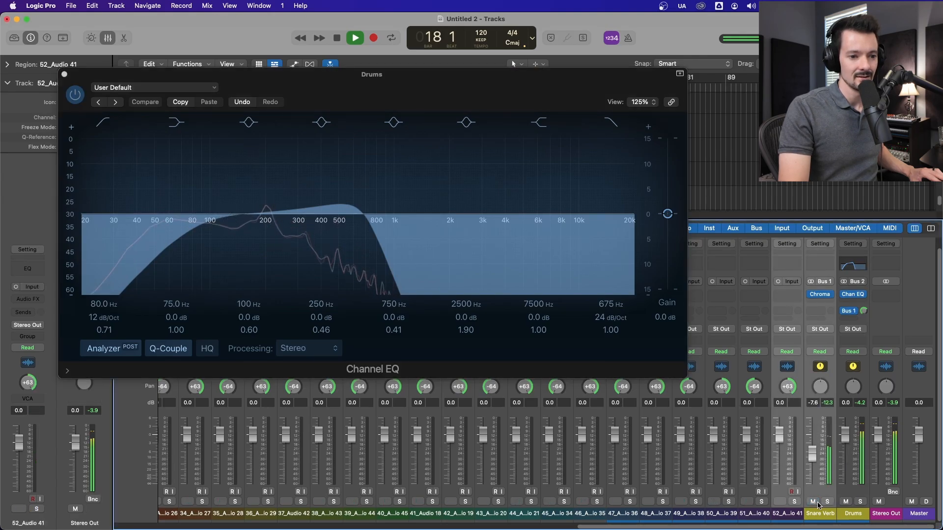
drag(816, 459, 816, 464)
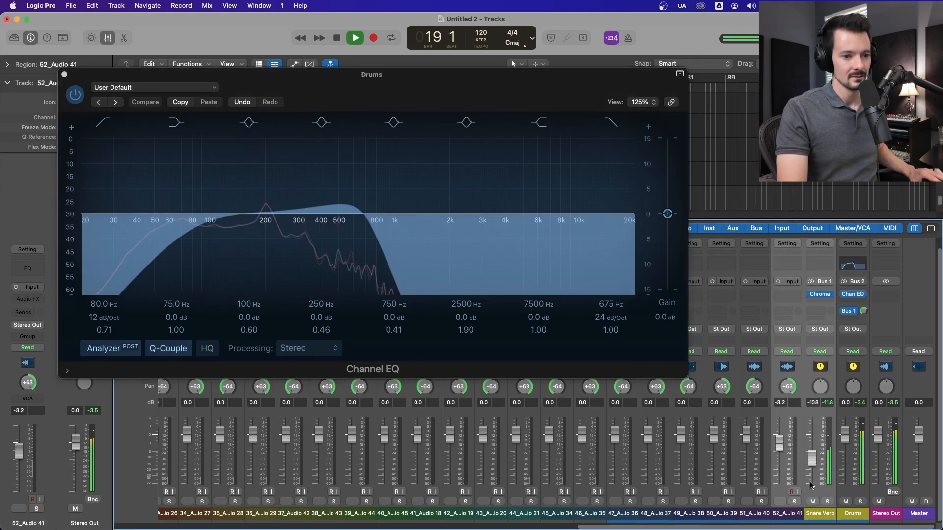
key(space)
Step: Review the signal flow from the drum channels on Bus 2 to the Drums and Snare Verb auxes
click(824, 369)
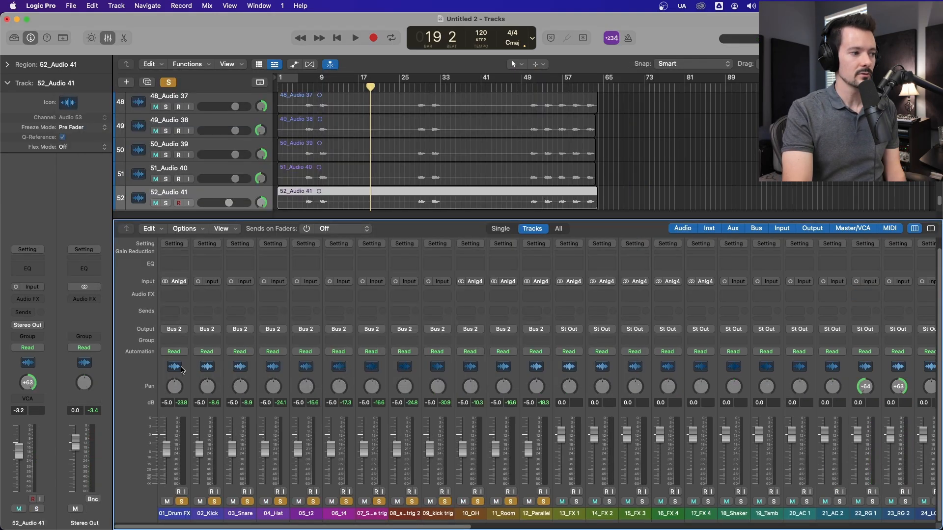
drag(180, 365, 542, 364)
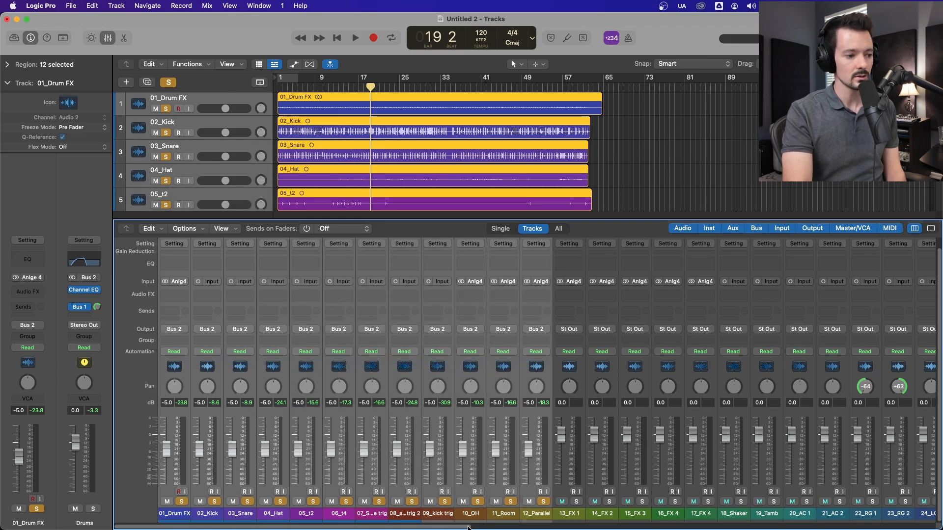
scroll(568, 274, right, 20)
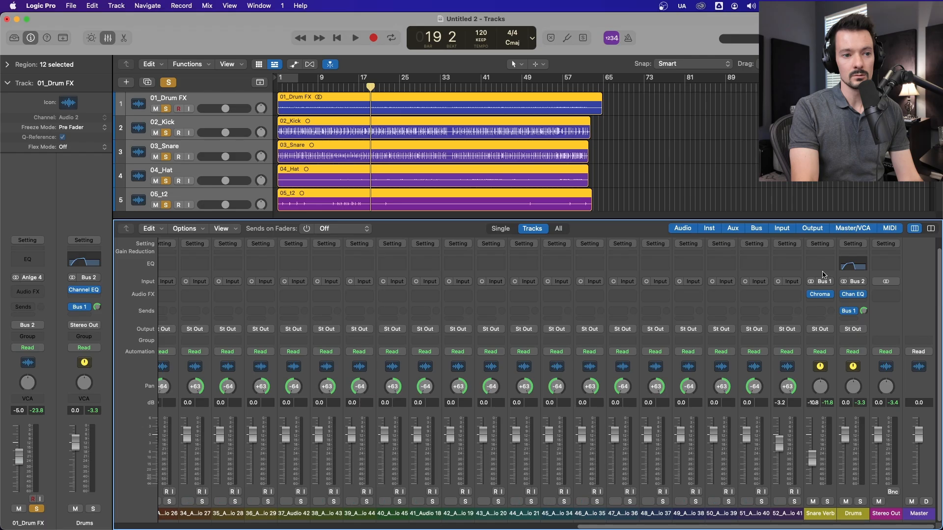
click(826, 372)
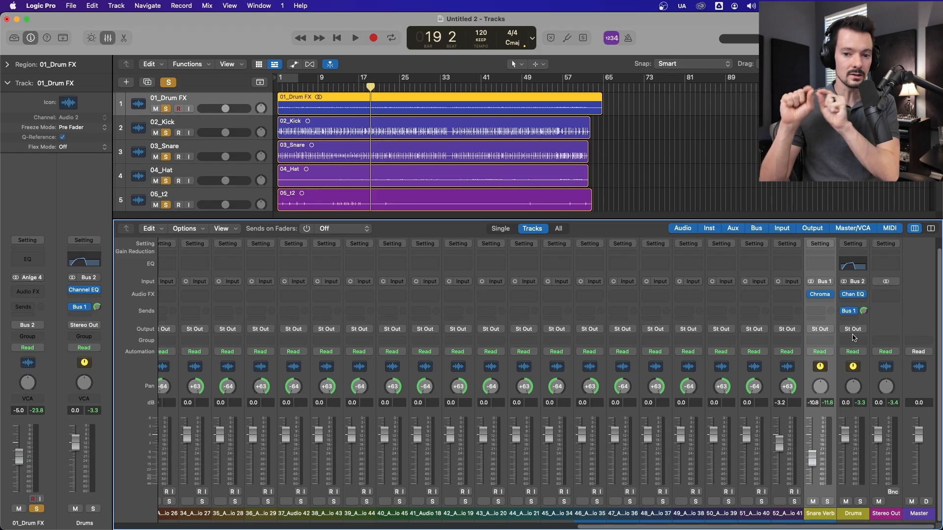
shift+click(855, 359)
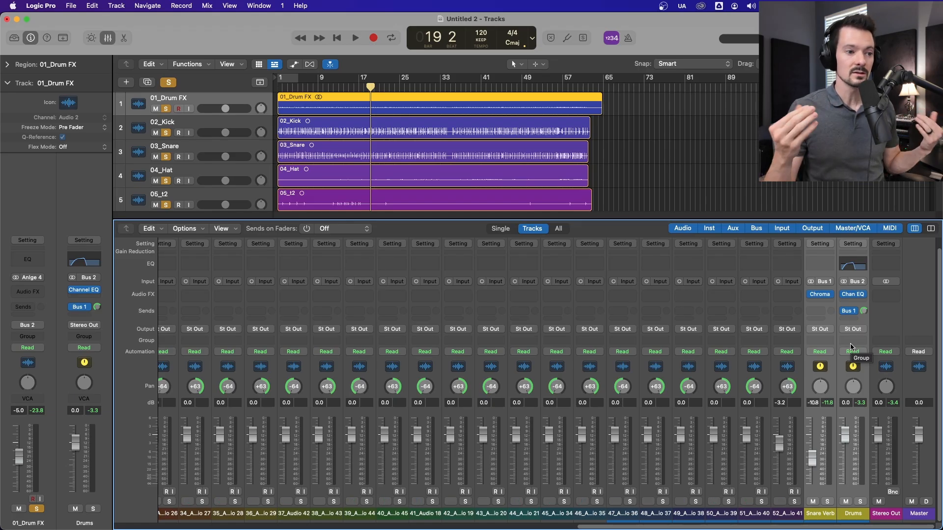
Step: Examine the output options of 13_FX 1, keeping Stereo Output, and select the Stereo Out channel
drag(768, 526, 353, 518)
drag(430, 526, 254, 497)
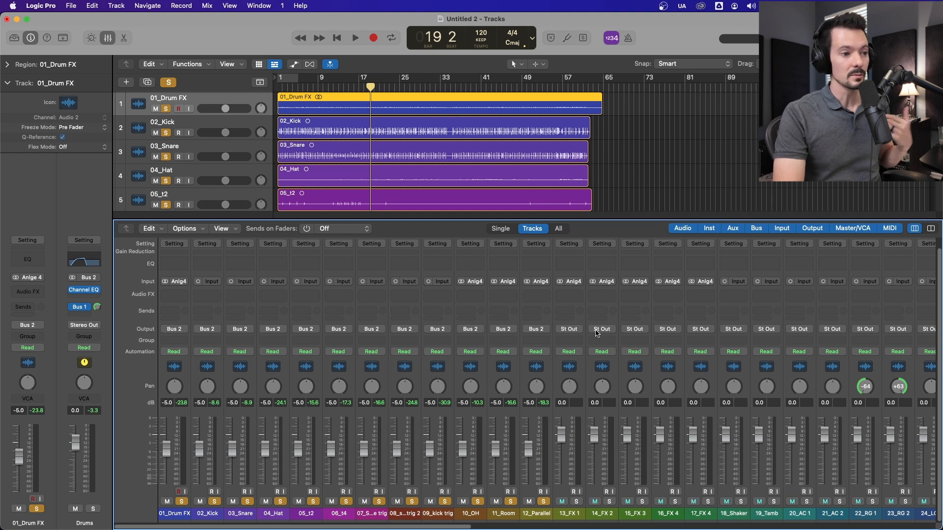
click(581, 351)
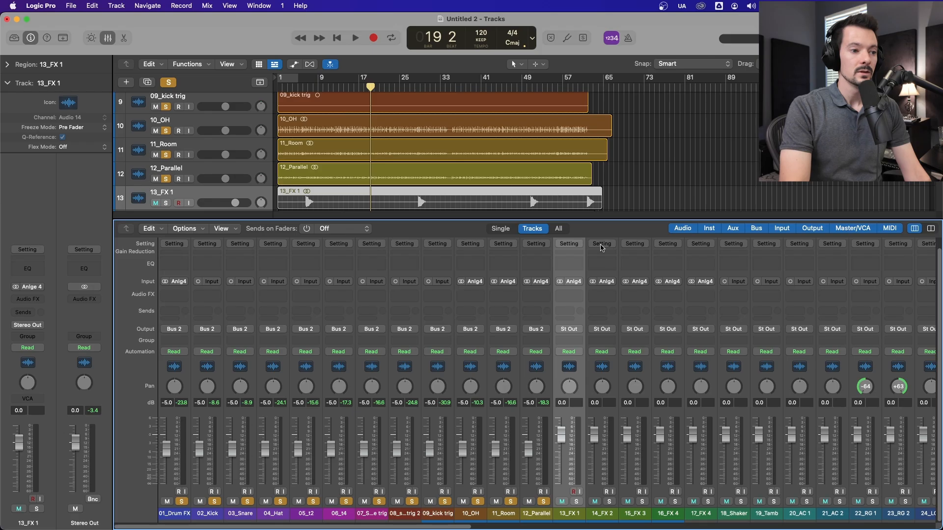
click(571, 329)
mouse_move(577, 361)
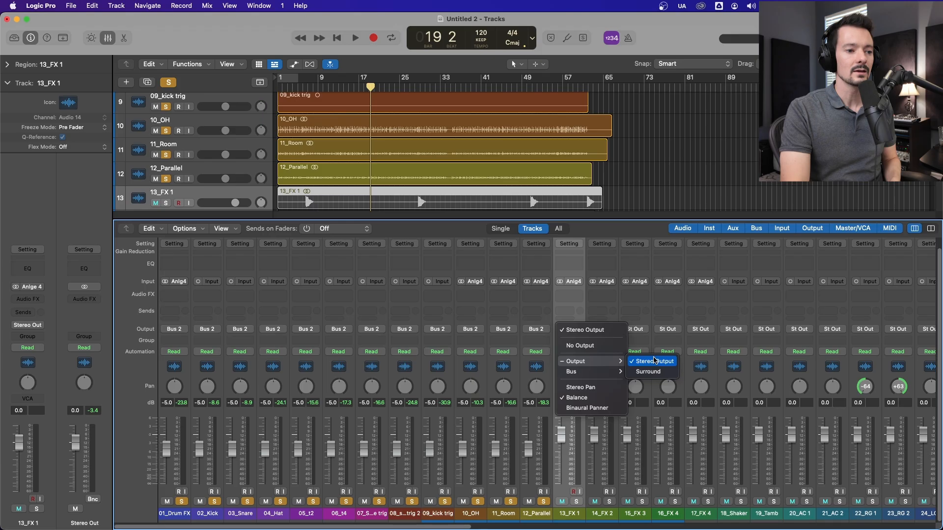
click(654, 360)
drag(450, 527, 934, 395)
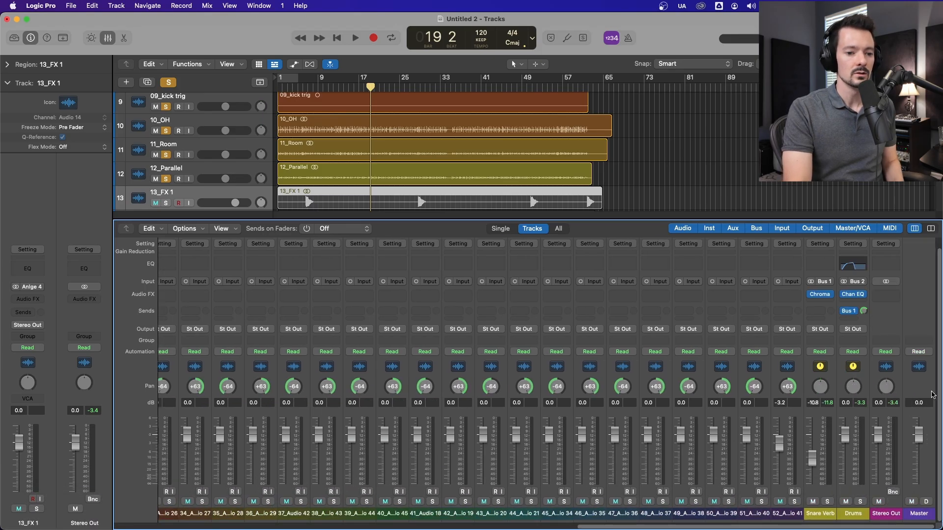
click(893, 370)
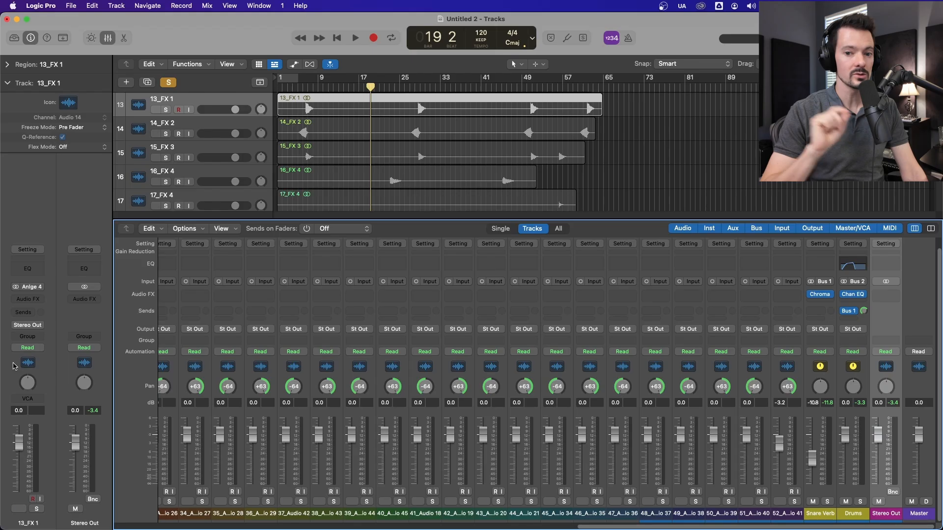
Step: Turn off solo for all channels and look across the mixer's channel strips
click(169, 83)
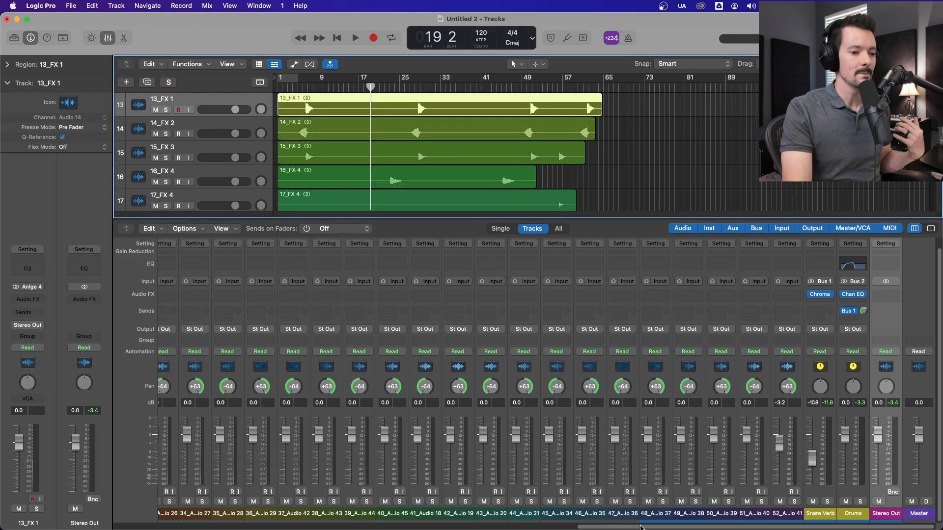
drag(640, 527, 177, 527)
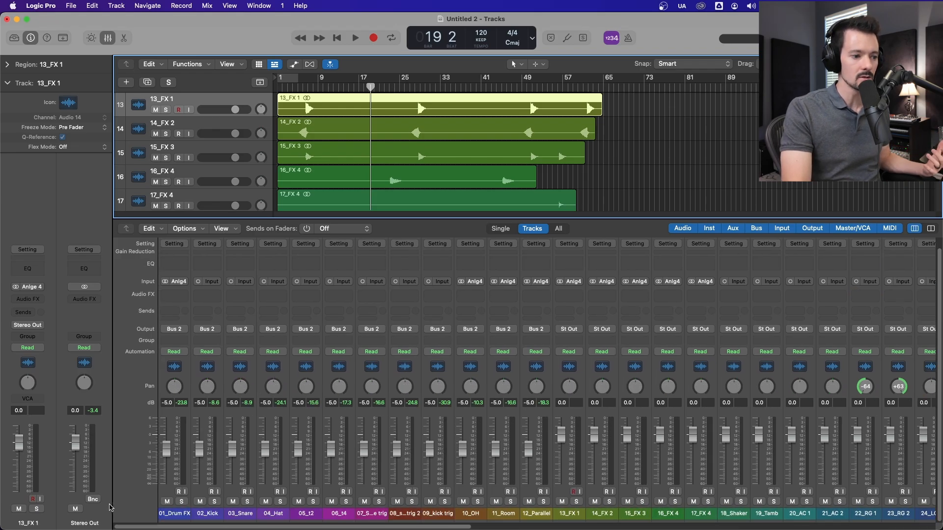
drag(374, 527, 727, 520)
scroll(726, 520, right, 4)
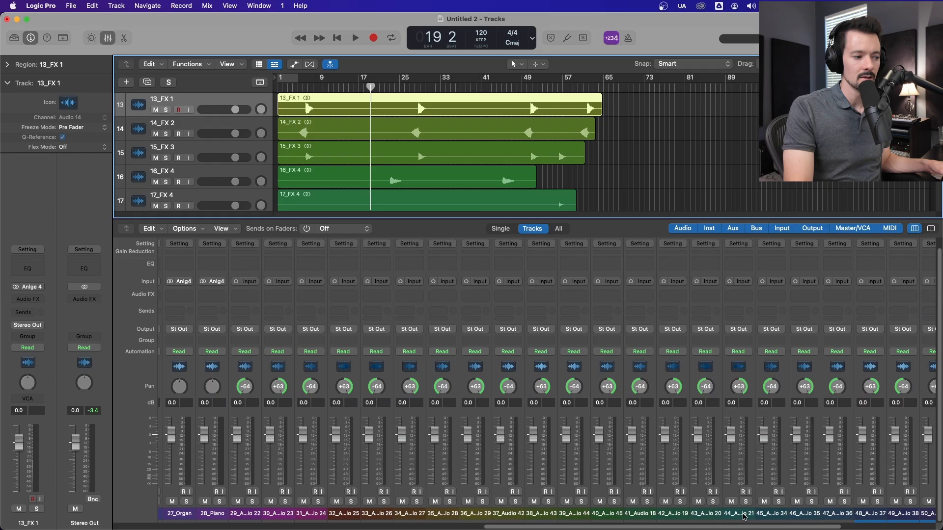
Step: Select the channels from 29_Audio 22 to 52_Audio 41 and reset the 52_Audio 41 fader to 0.0 dB
click(251, 366)
drag(490, 527, 498, 527)
drag(226, 366, 791, 375)
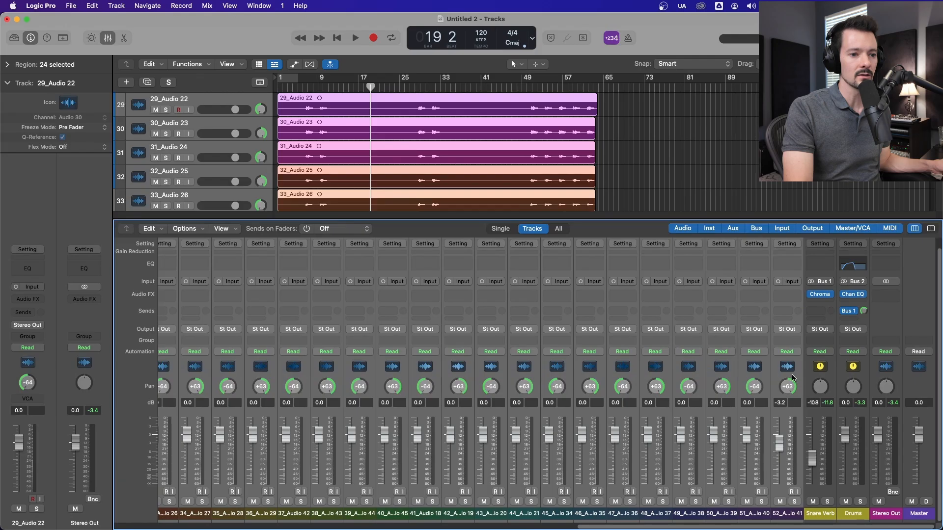
alt+click(778, 441)
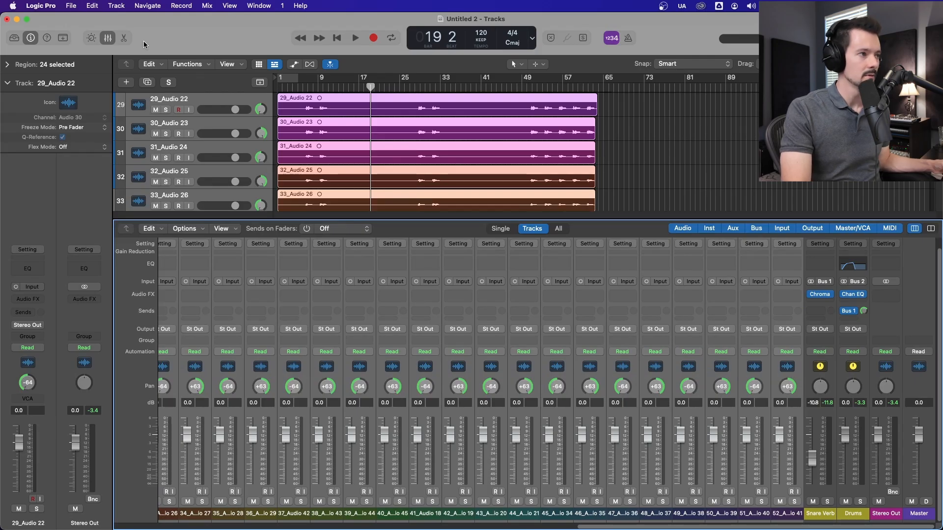
Step: Hide the mixer to look over the selected tracks from 29_Audio 22 onward, and reopen it
click(108, 38)
scroll(312, 171, up, 4)
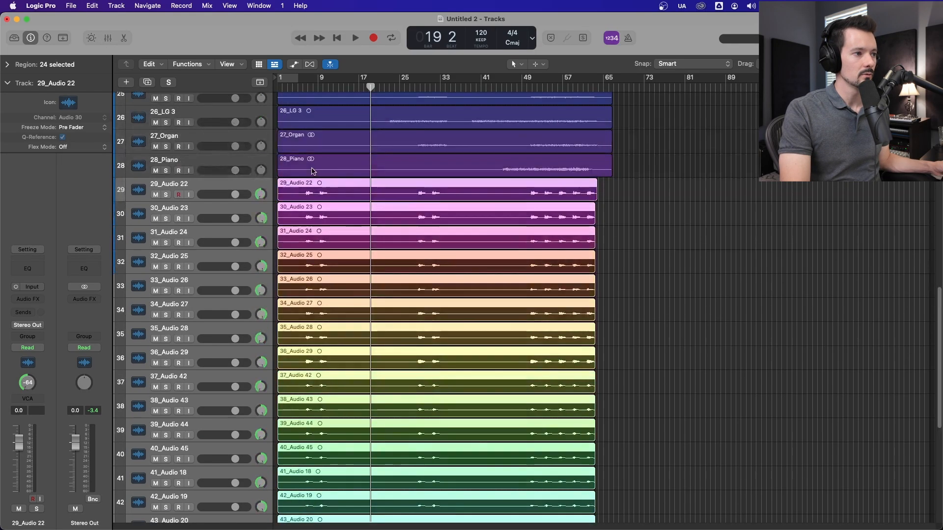
scroll(246, 157, down, 1)
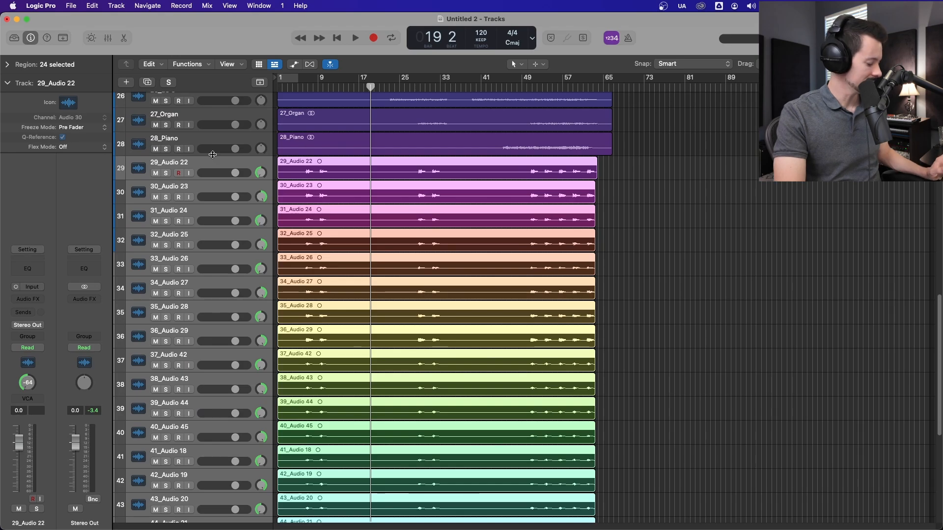
key(x)
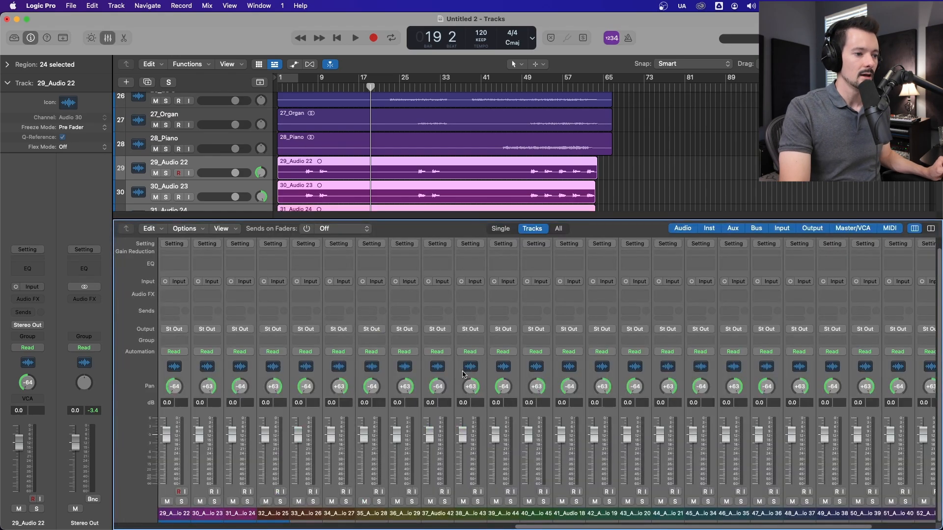
Step: Show the VCA component on the mixer's channel strips
right_click(441, 375)
mouse_move(476, 412)
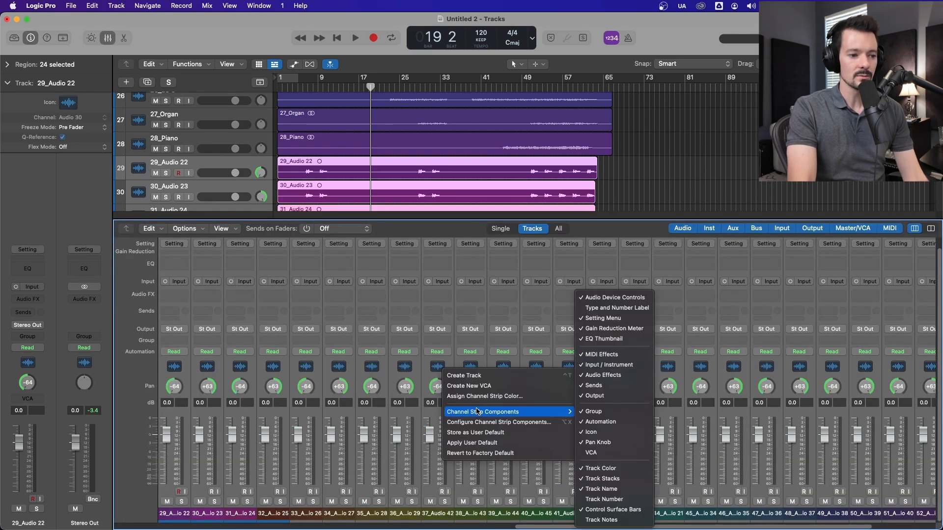
click(633, 454)
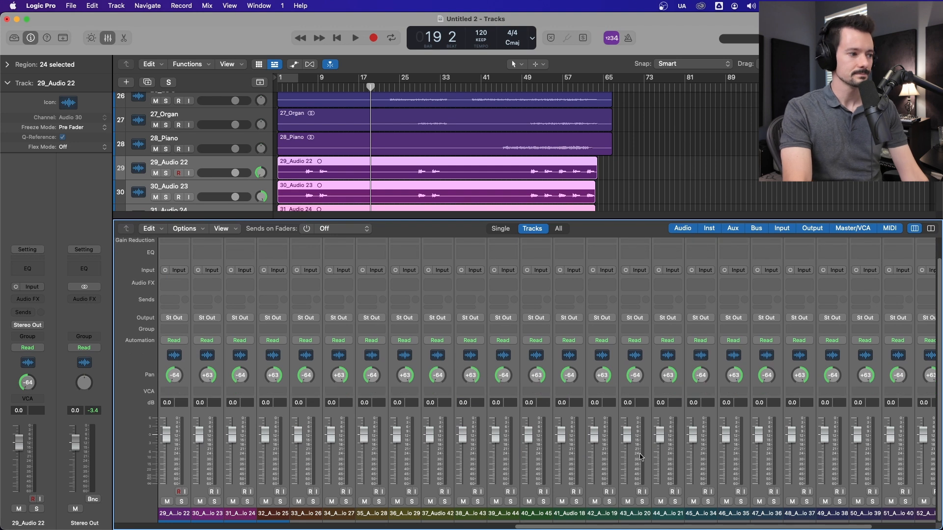
Step: Create a new VCA for the selected channel strips, starting at 29_Audio 22
scroll(636, 460, left, 7)
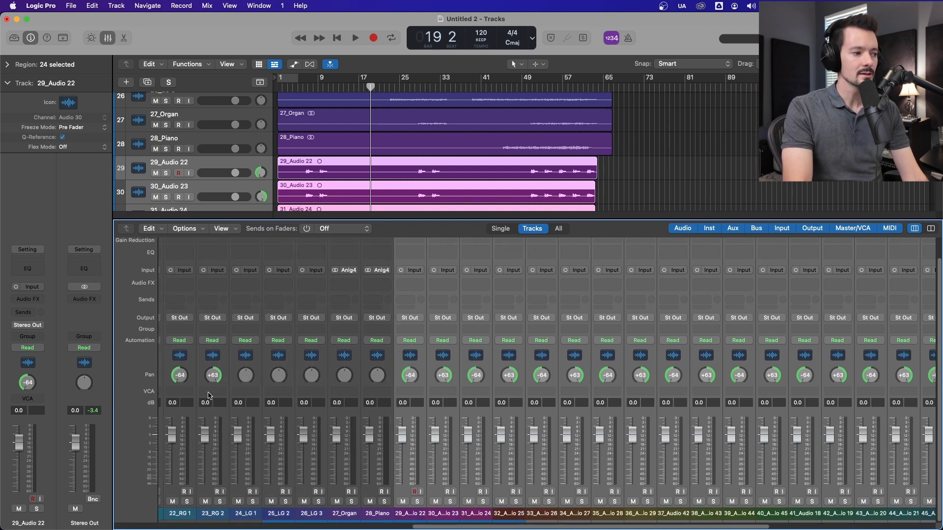
click(414, 393)
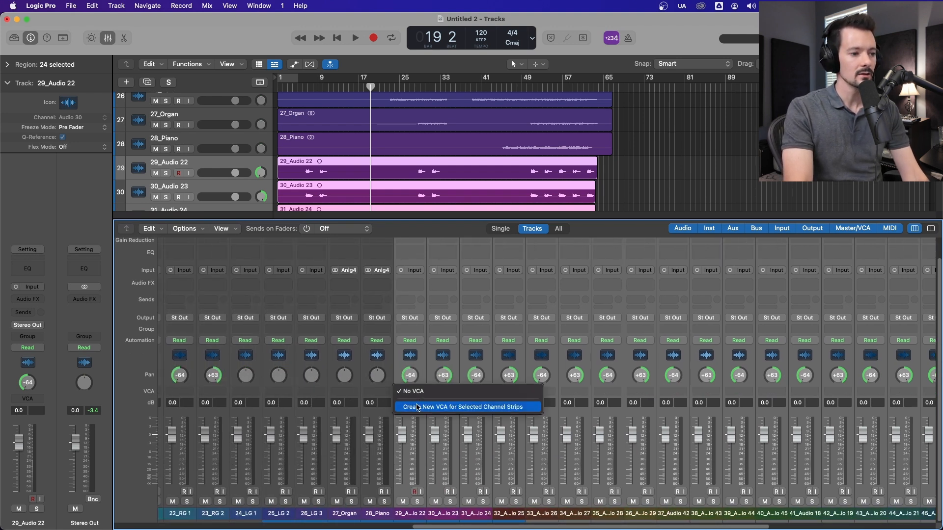
click(420, 409)
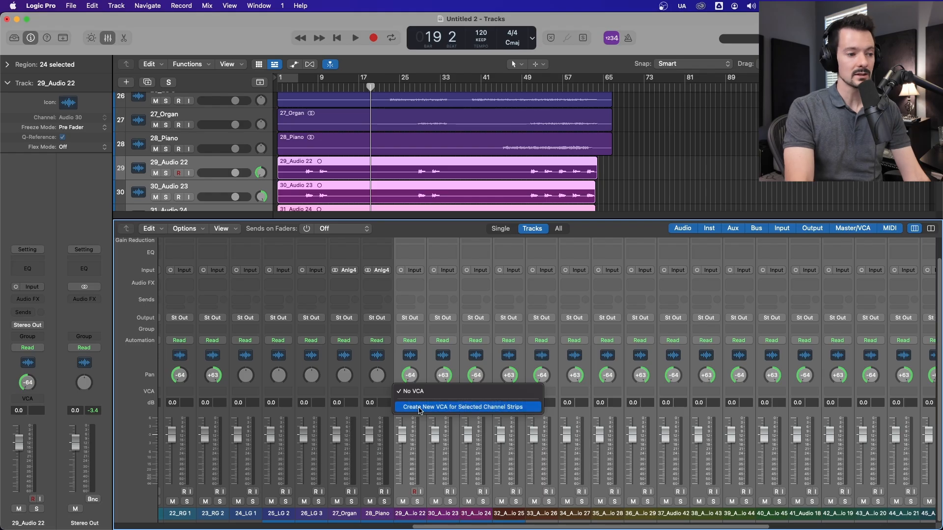
Step: Rename the newly created VCA channel strip at the end of the mixer as Vocals
drag(469, 527, 746, 527)
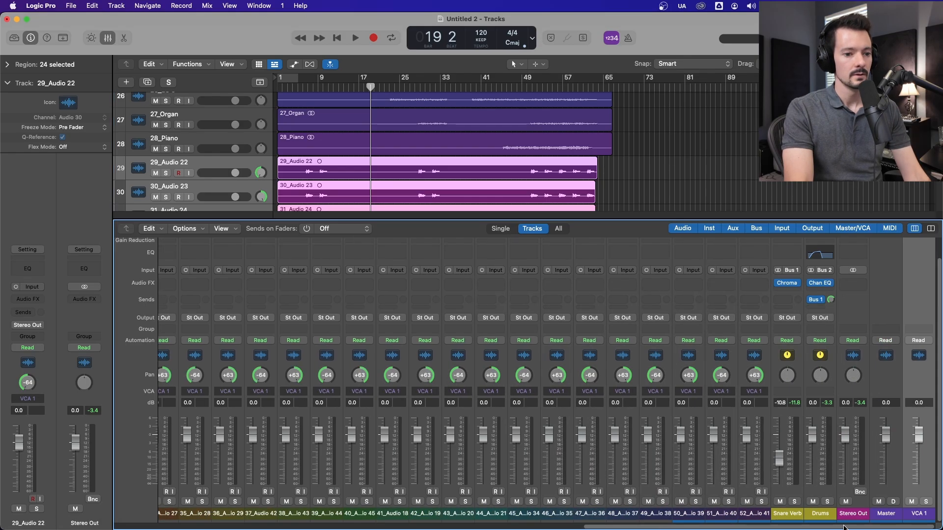
double_click(914, 513)
text(Vocals)
key(Return)
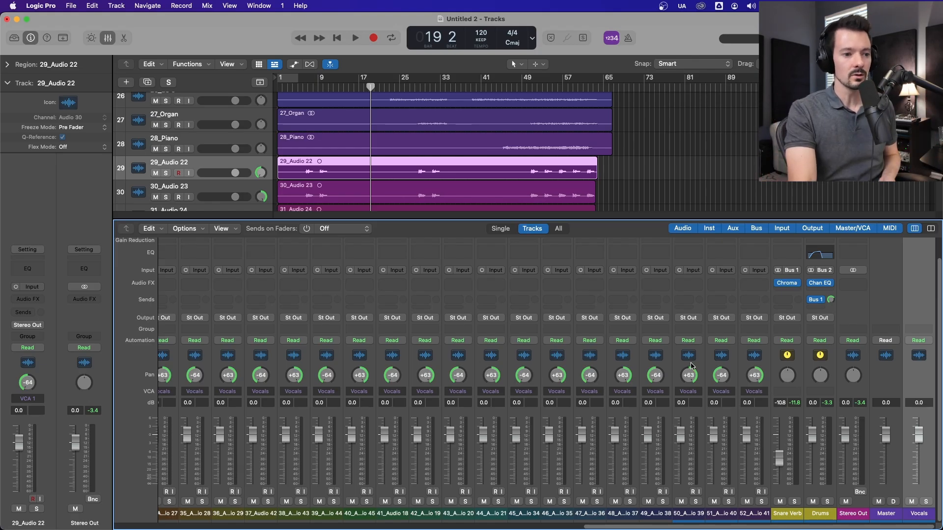
drag(596, 527, 700, 513)
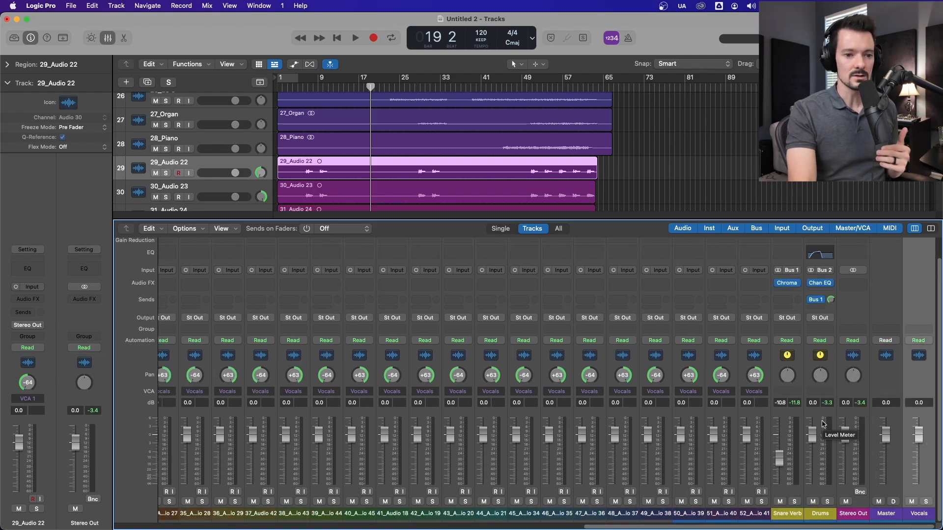
Step: Audition the soloed vocal tracks while moving the Vocals VCA fader from fully down to -11.4 dB and finally to -21.0 dB
drag(919, 435, 918, 447)
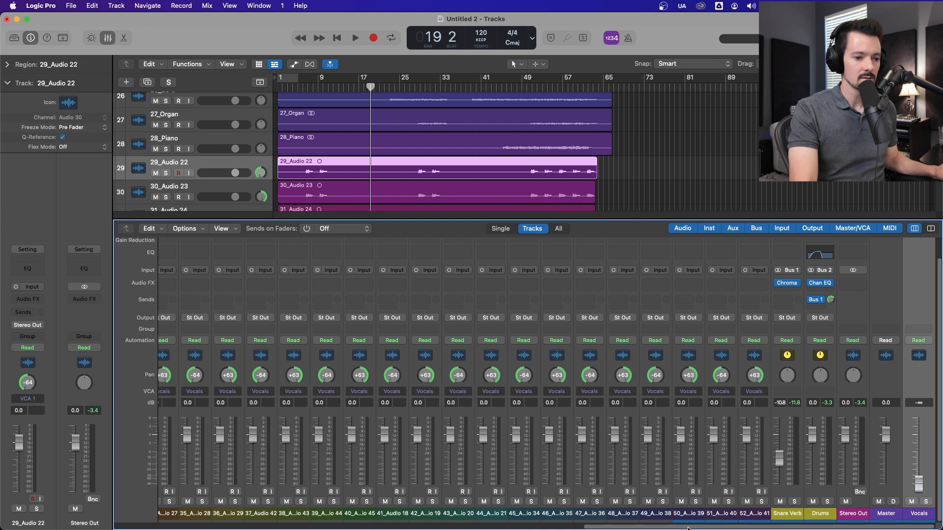
scroll(670, 527, left, 1)
drag(670, 528, 630, 529)
key(space)
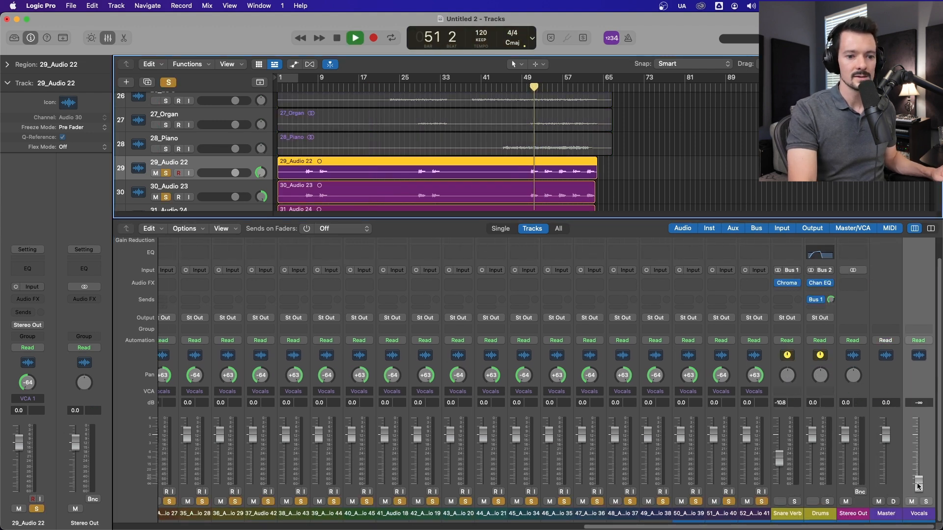
drag(917, 486, 918, 475)
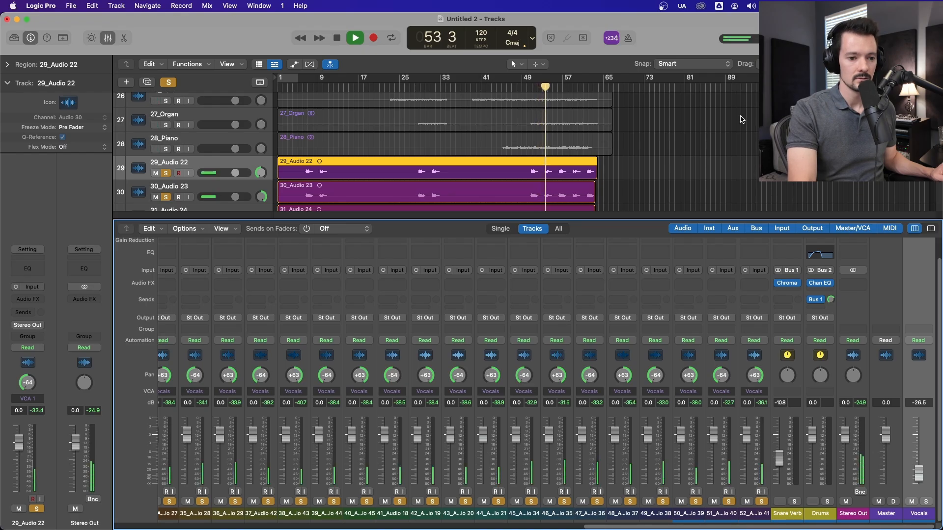
drag(921, 475, 918, 462)
key(space)
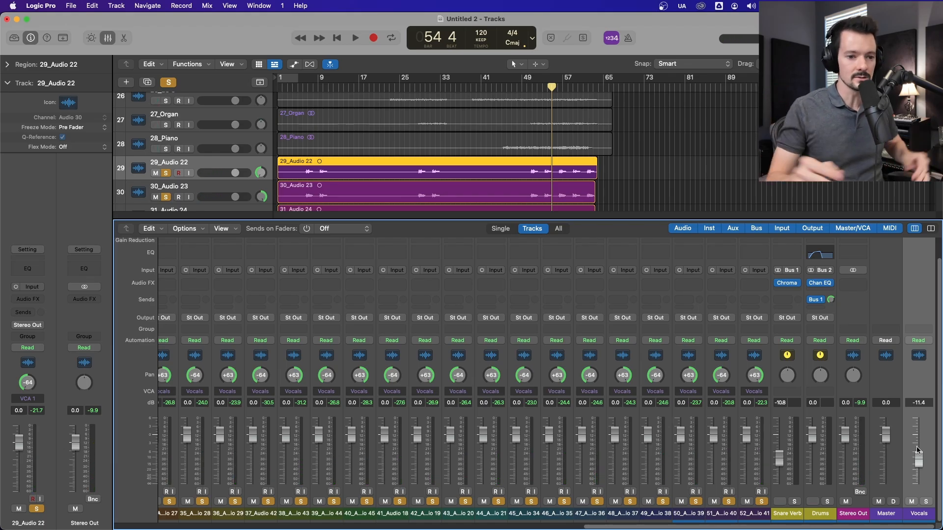
key(space)
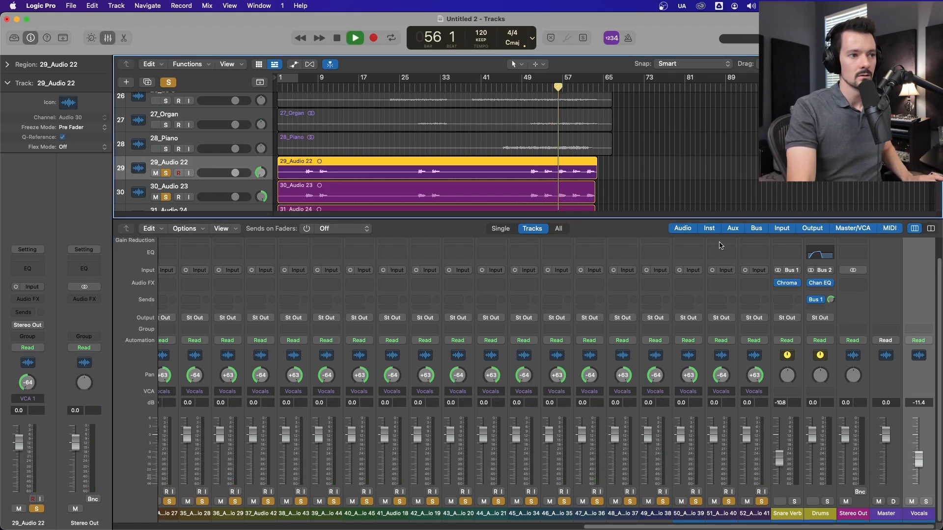
drag(919, 455, 918, 472)
key(space)
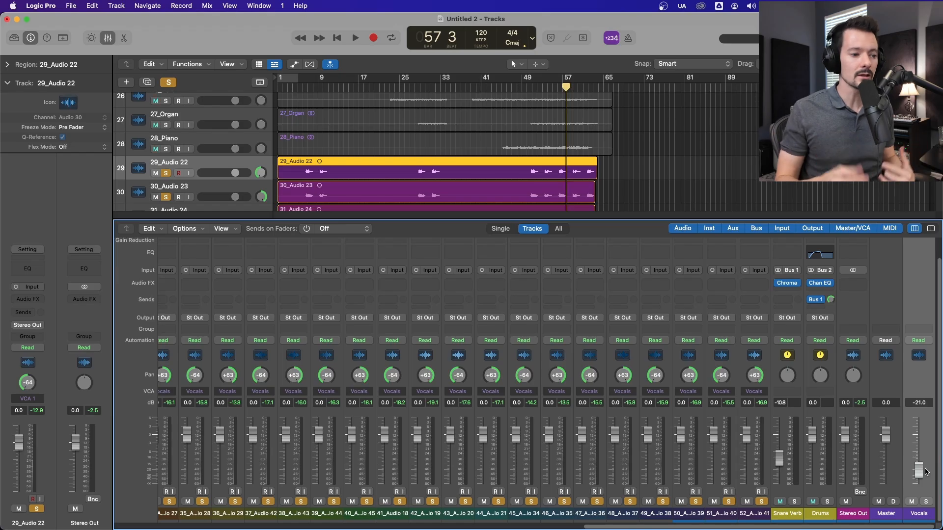
Step: Clear all solos and solo the guitar channels from 20_AC 1 to 26_LG 3
click(169, 82)
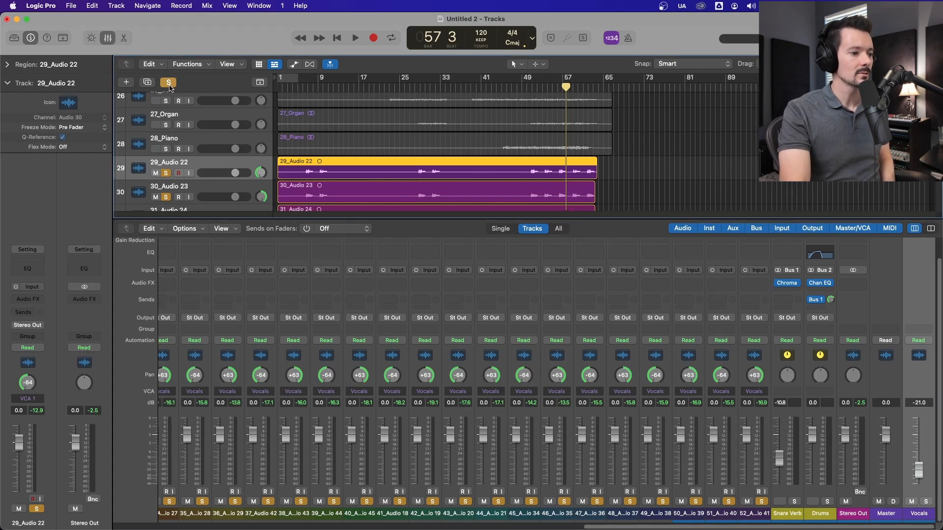
drag(730, 525, 428, 524)
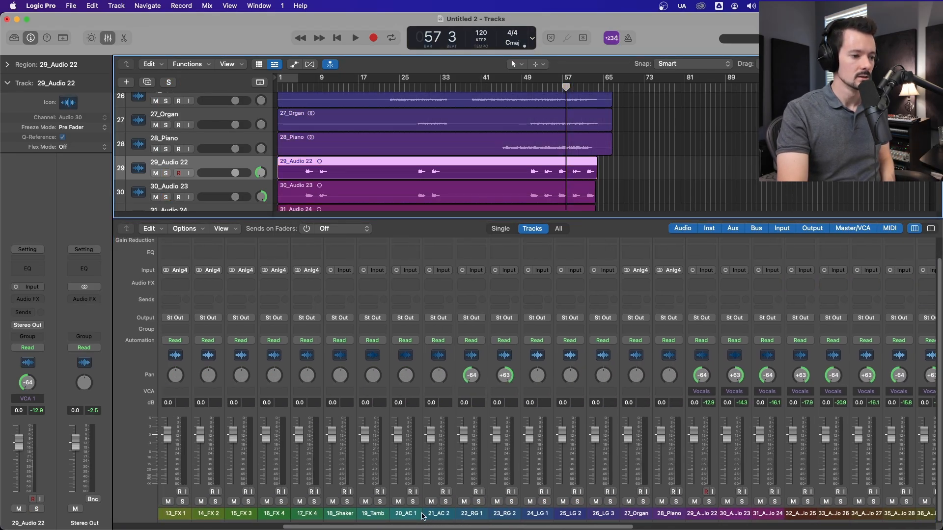
click(412, 501)
click(443, 502)
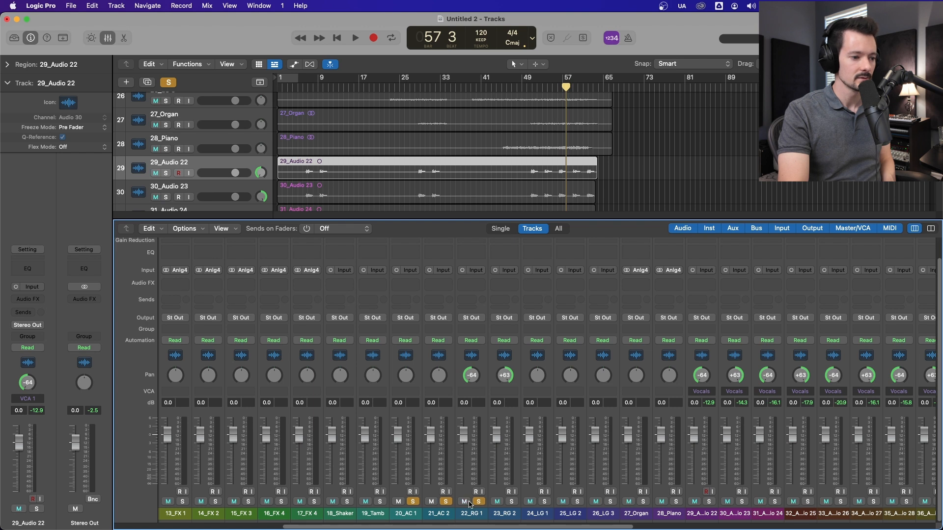
click(609, 502)
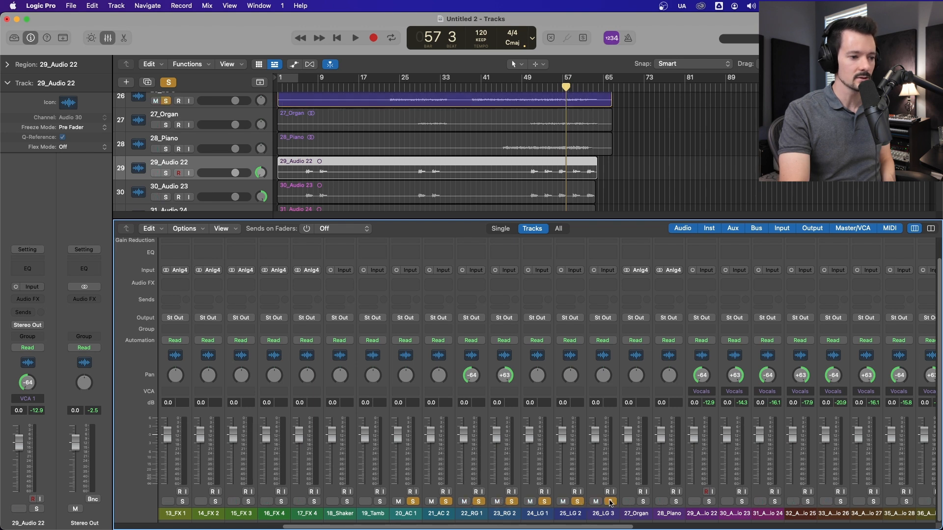
Step: Pan 20_AC 1 to -64 and 21_AC 2 to +63, and create a new VCA for channels 20_AC 1 to 26_LG 3
drag(438, 376, 438, 283)
click(418, 359)
shift+click(592, 353)
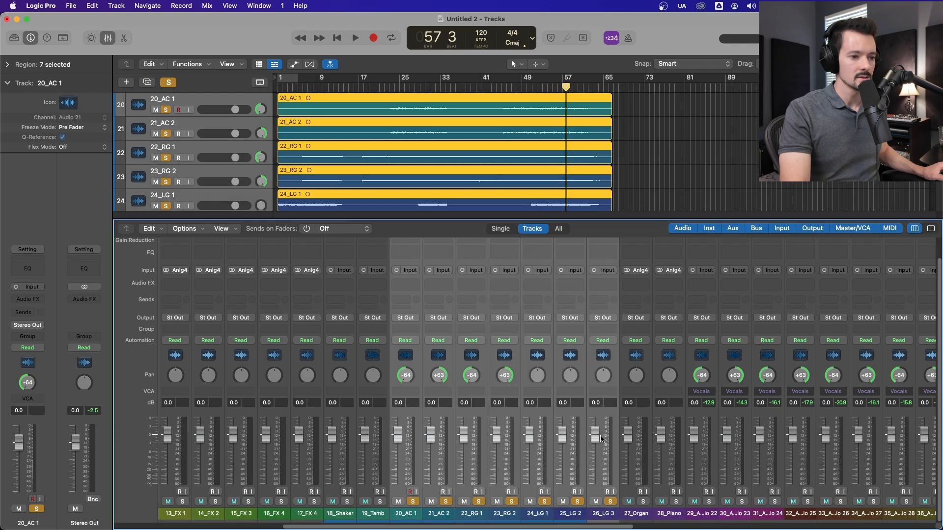
click(599, 394)
click(611, 424)
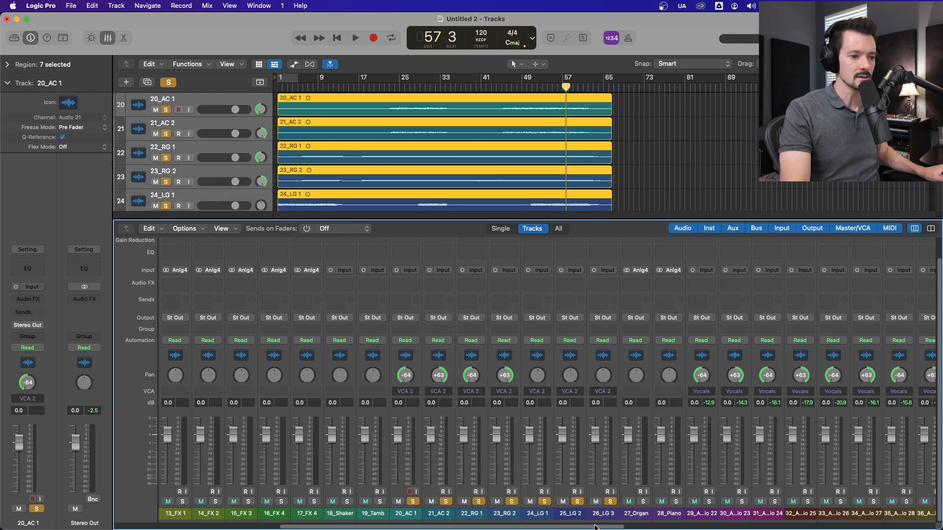
Step: Rename the VCA 2 channel strip as Guitars
drag(592, 527, 906, 526)
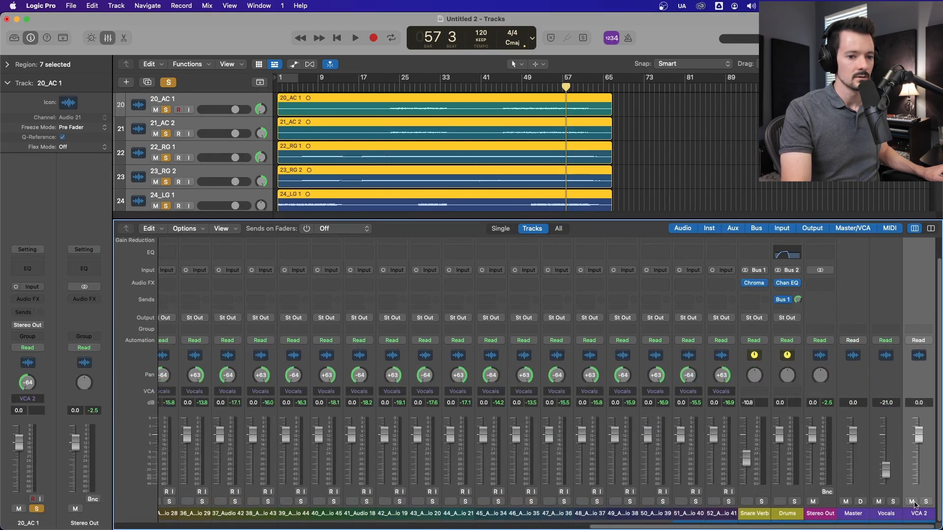
double_click(925, 514)
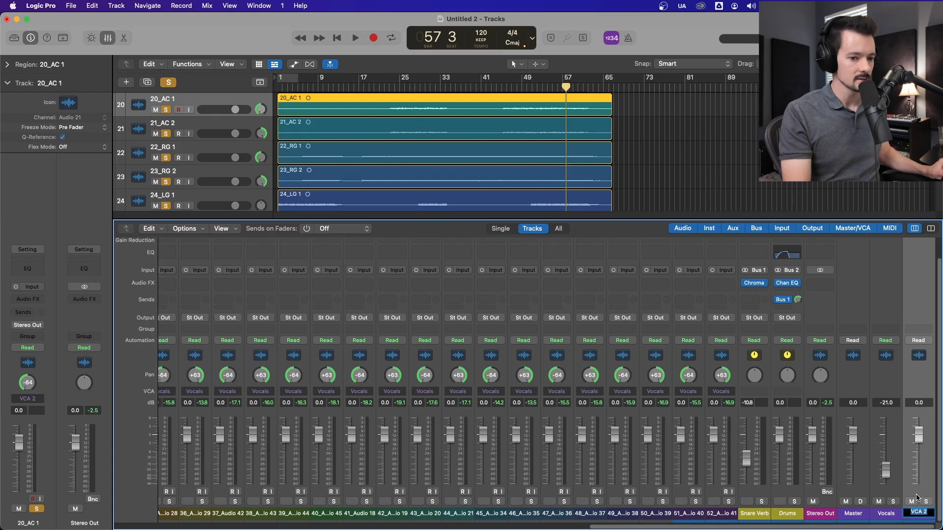
text(G)
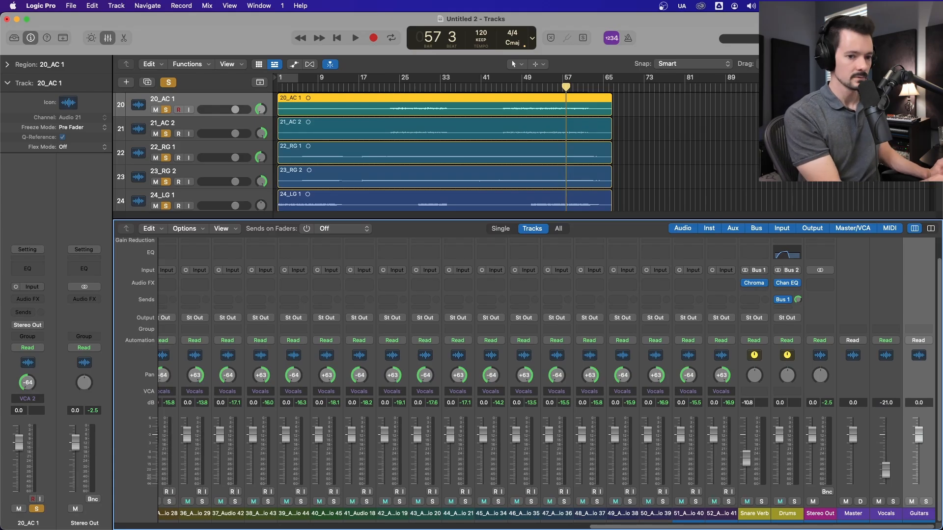
text(uitars)
key(Return)
Step: Solo the Guitars VCA, play from bar 25 and from about bar 50, and lower its fader to -12.2 dB
click(926, 501)
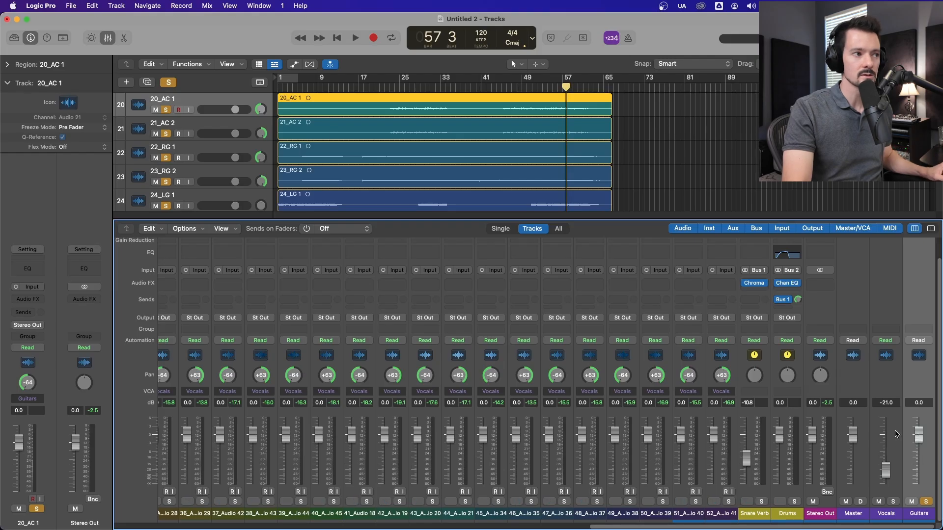
click(400, 88)
key(space)
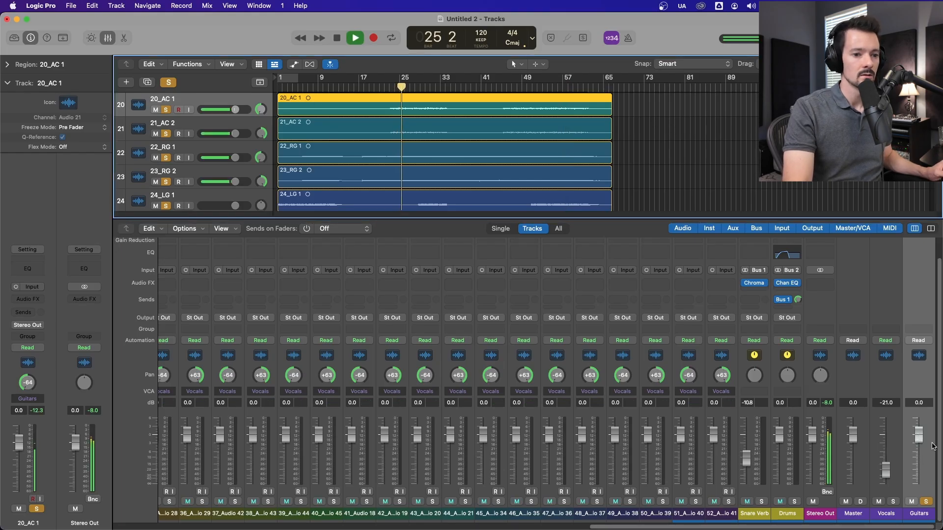
scroll(555, 131, down, 3)
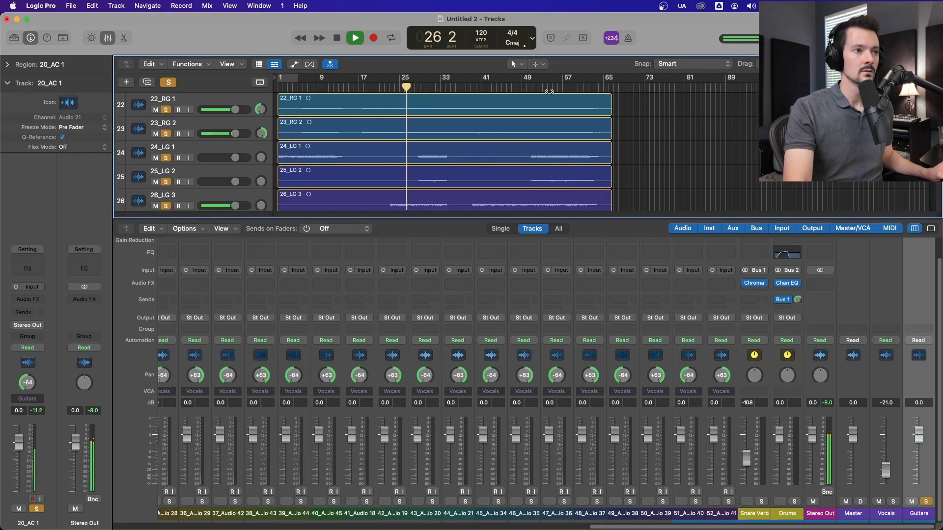
click(531, 87)
drag(918, 435, 919, 464)
Step: Solo the Vocals VCA together with the guitars for a short listen, and clear all solos
click(893, 501)
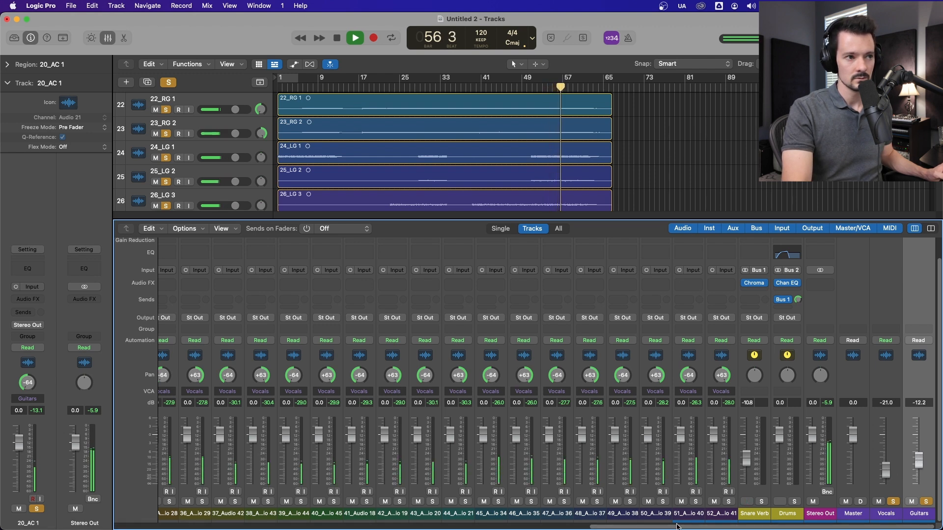
click(893, 501)
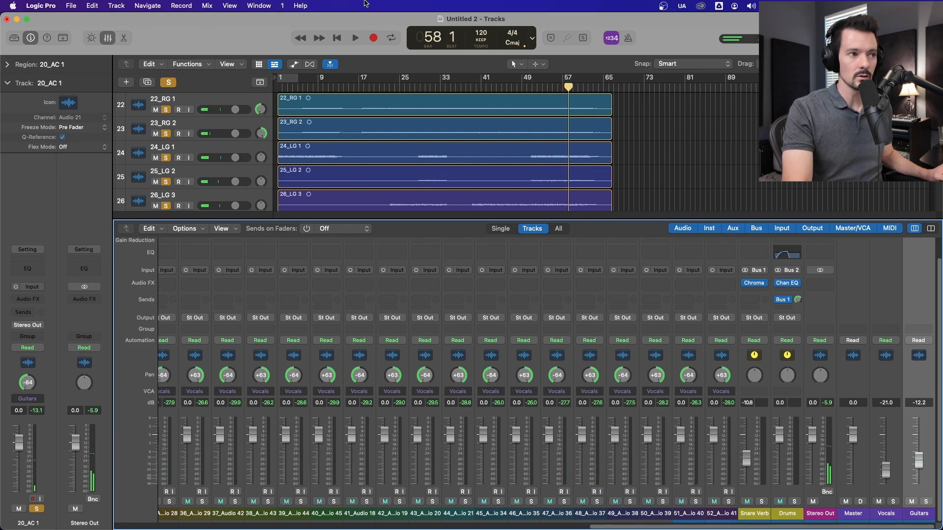
click(168, 83)
Step: Play the full mix while toggling the Vocals VCA's solo and the Guitars VCA's mute to compare, leaving both off
key(space)
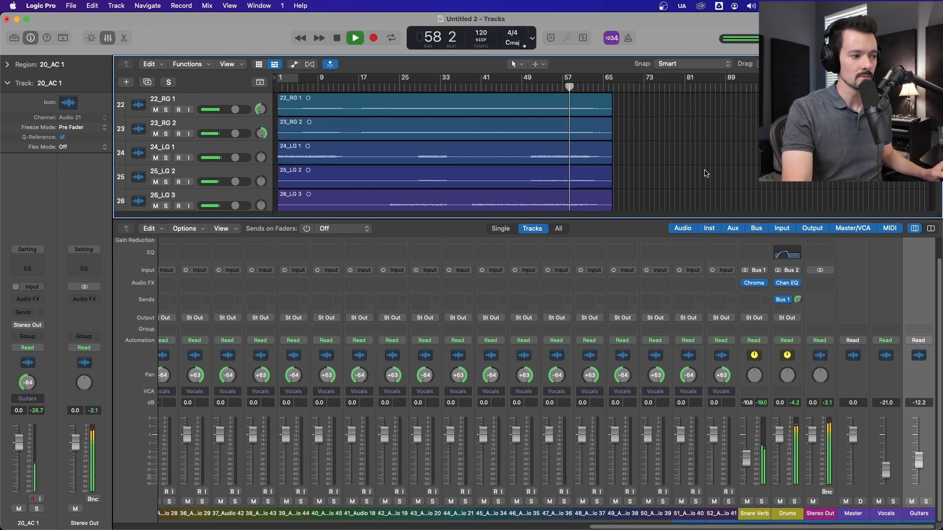
click(894, 502)
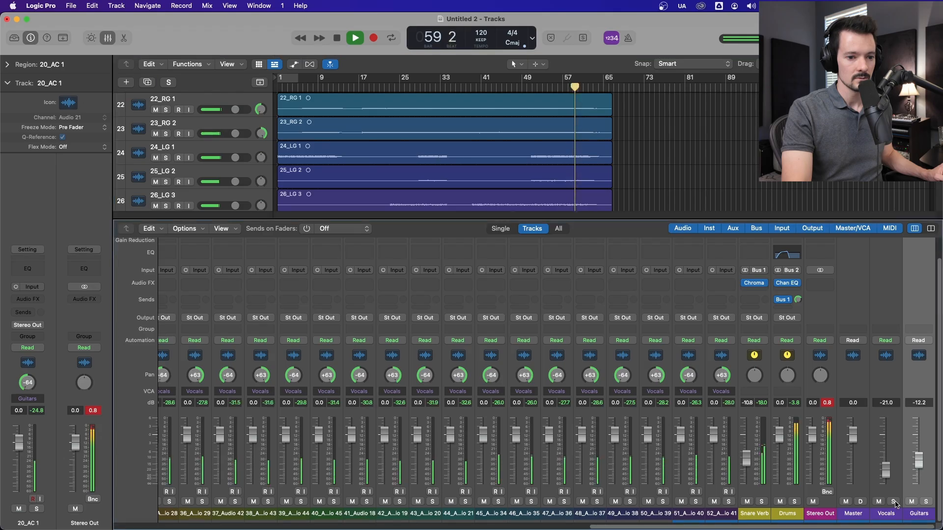
click(894, 502)
click(912, 502)
click(911, 502)
click(911, 502)
key(space)
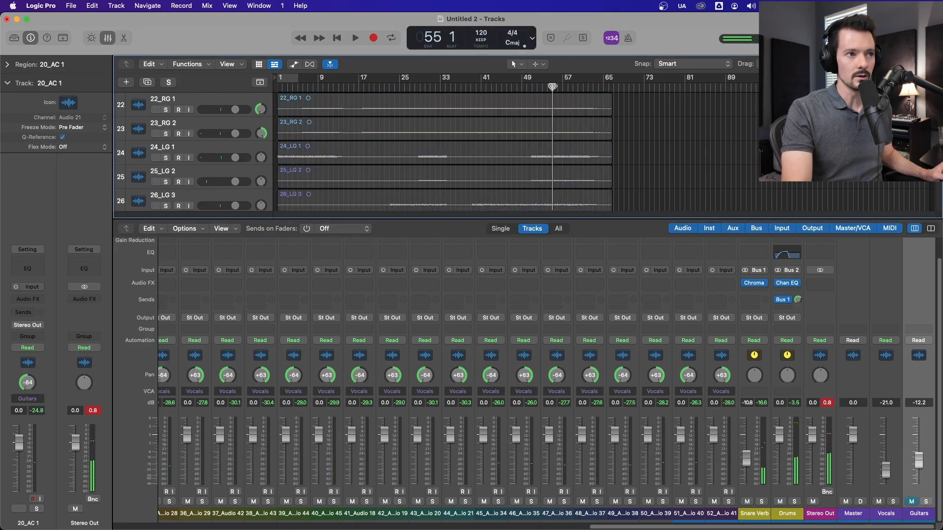
click(912, 501)
key(space)
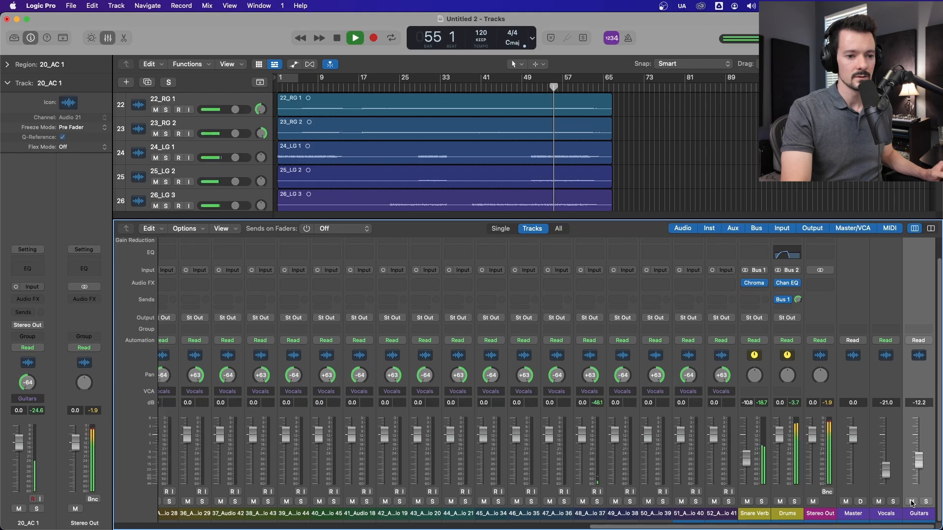
click(911, 502)
click(912, 502)
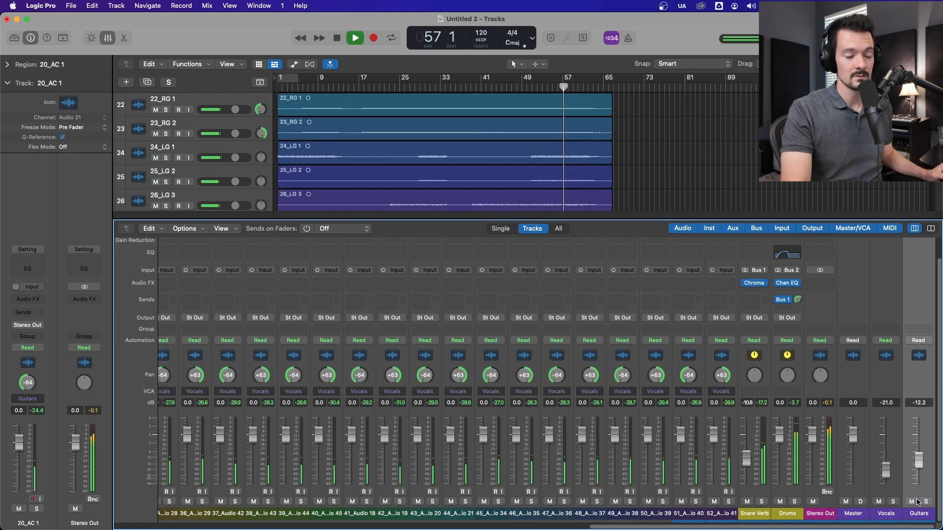
key(space)
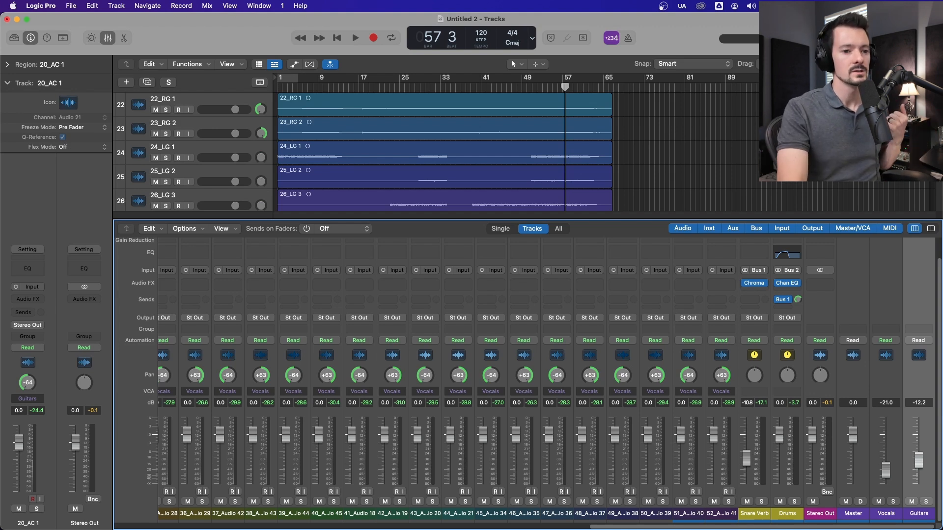
Step: Create a track for the Guitars VCA, hide the mixer and move the Guitars track directly below 26_LG 3
click(884, 354)
click(918, 360)
right_click(917, 357)
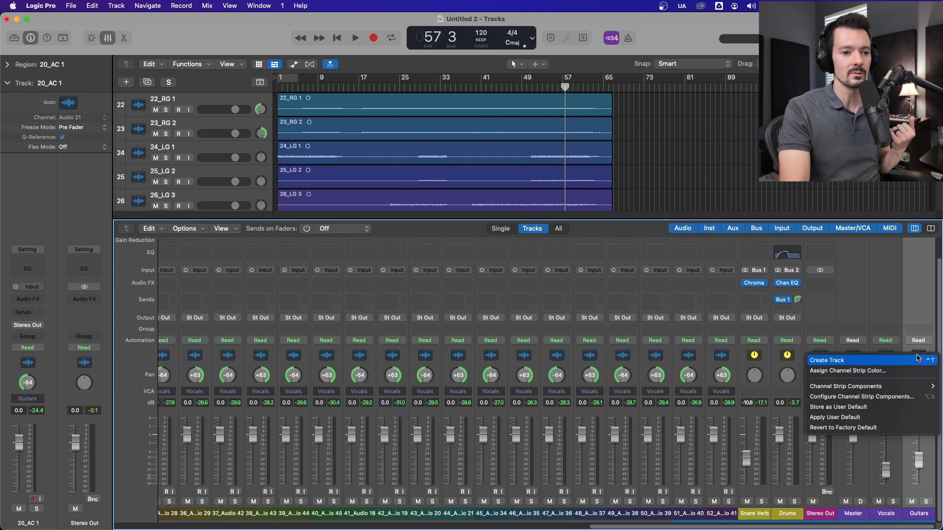
click(918, 360)
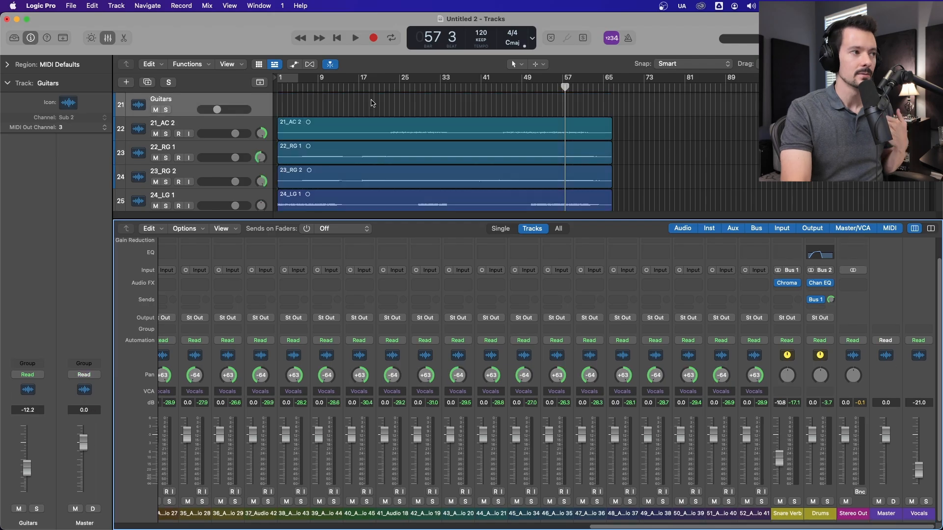
click(109, 39)
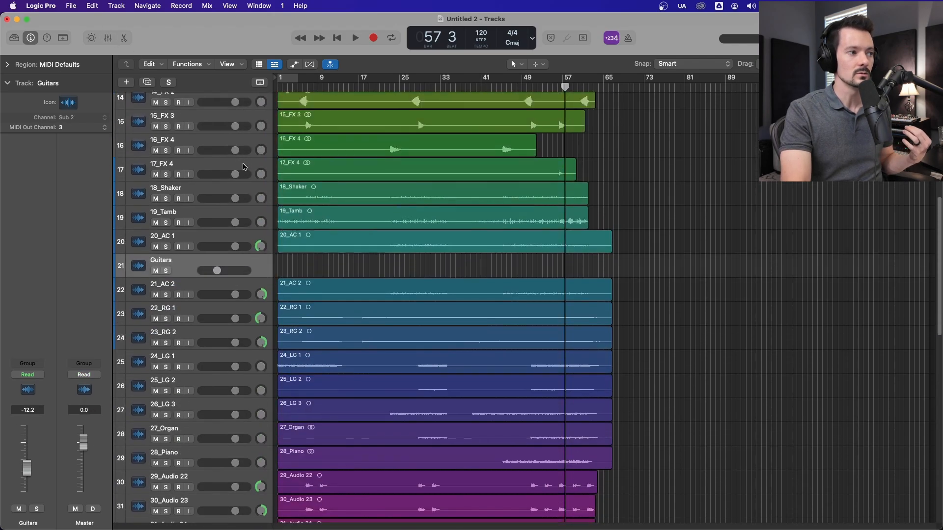
drag(188, 268, 212, 419)
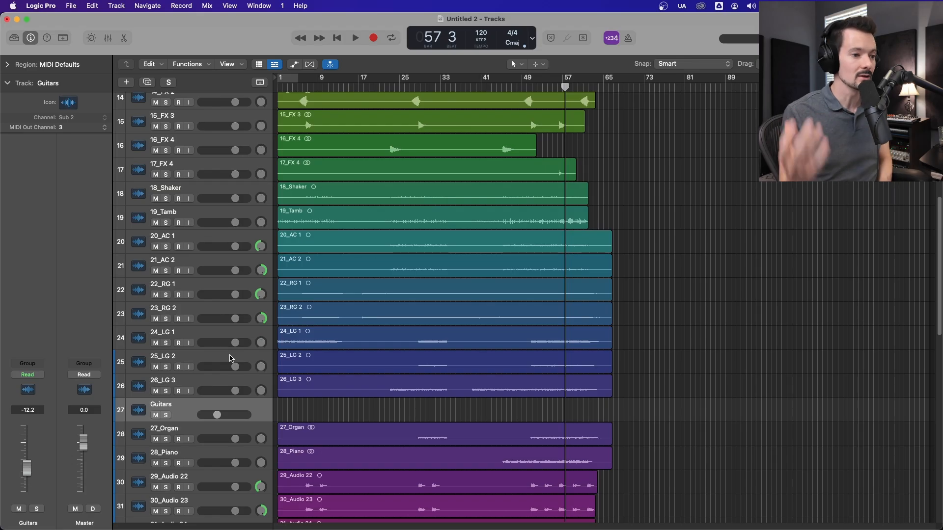
Step: Place the playhead at bar 48 and lower tracks 13_FX 1 through 17_FX 4 together to about -6.4 dB
drag(544, 87, 516, 87)
scroll(421, 245, up, 5)
click(217, 194)
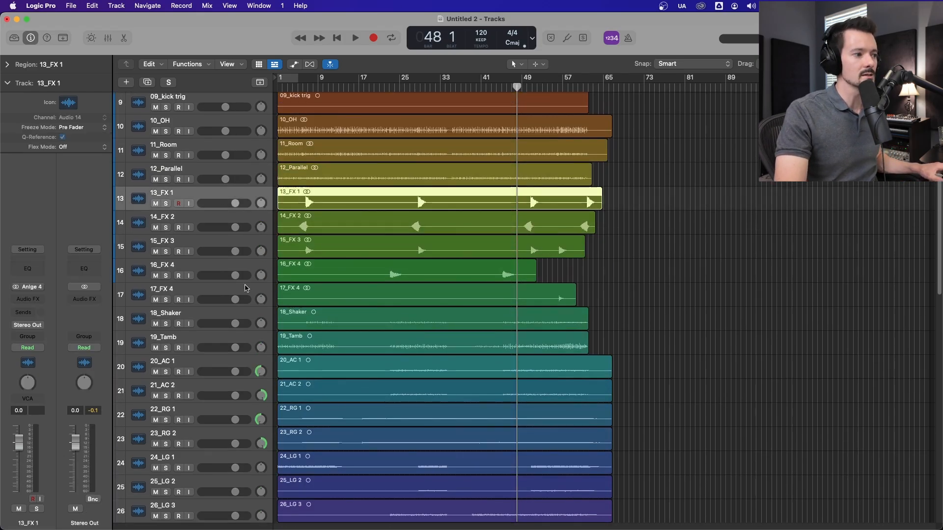
shift+click(245, 294)
drag(235, 300, 223, 300)
Step: Lower 18_Shaker and 19_Tamb together to -10.4 dB and start playback from bar 48
click(244, 315)
shift+click(240, 339)
drag(235, 347, 219, 348)
key(space)
scroll(179, 423, down, 5)
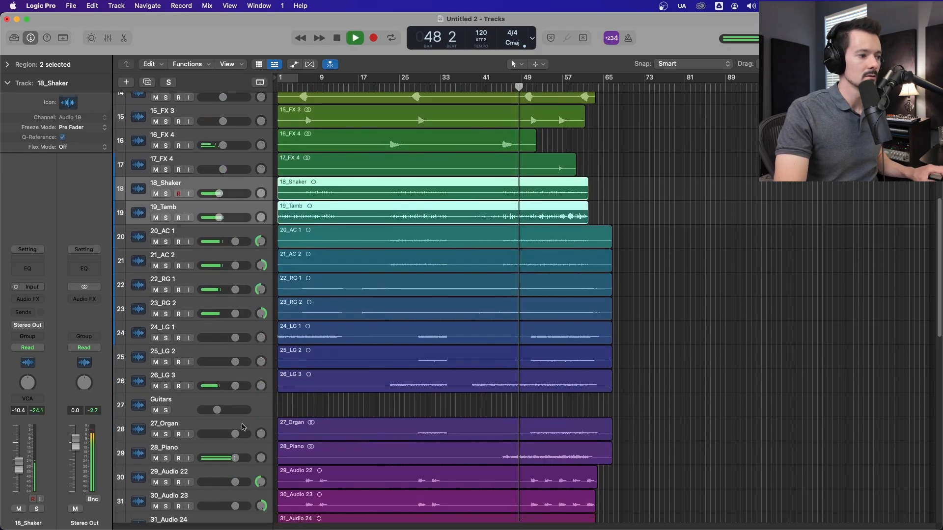
Step: Lower 27_Organ and 28_Piano together to about -11.8 dB during playback, and stop playback
click(180, 423)
shift+click(164, 447)
drag(235, 458, 217, 458)
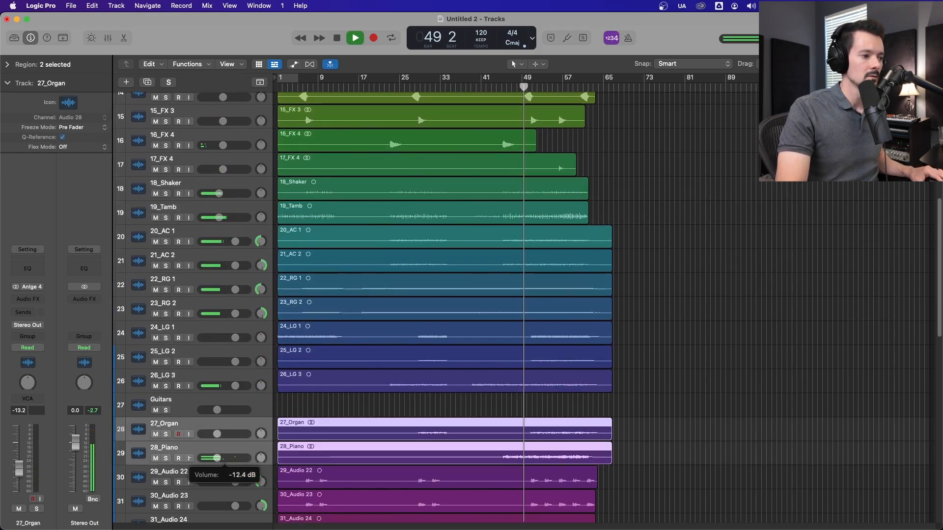
scroll(711, 270, up, 5)
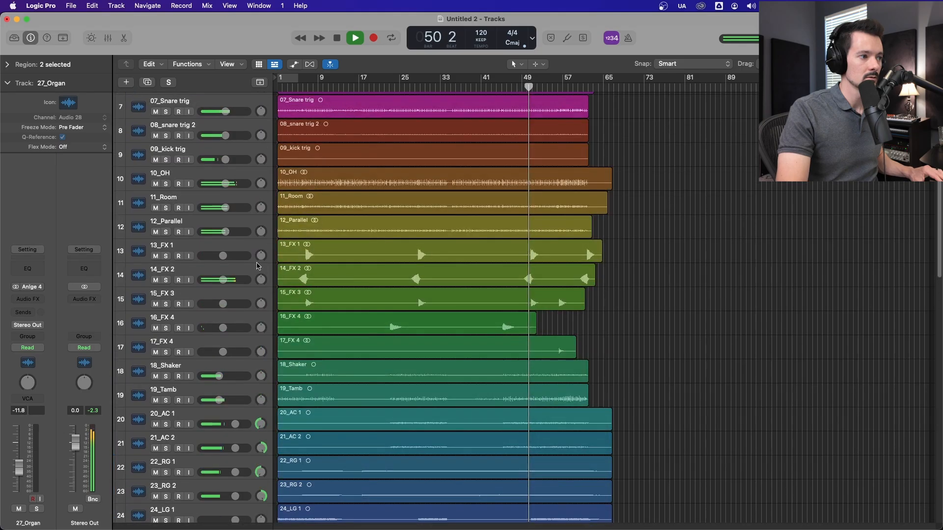
key(space)
Step: Reduce tracks 13_FX 1 through 17_FX 4 together to -31.0 dB and play the mix briefly
click(230, 273)
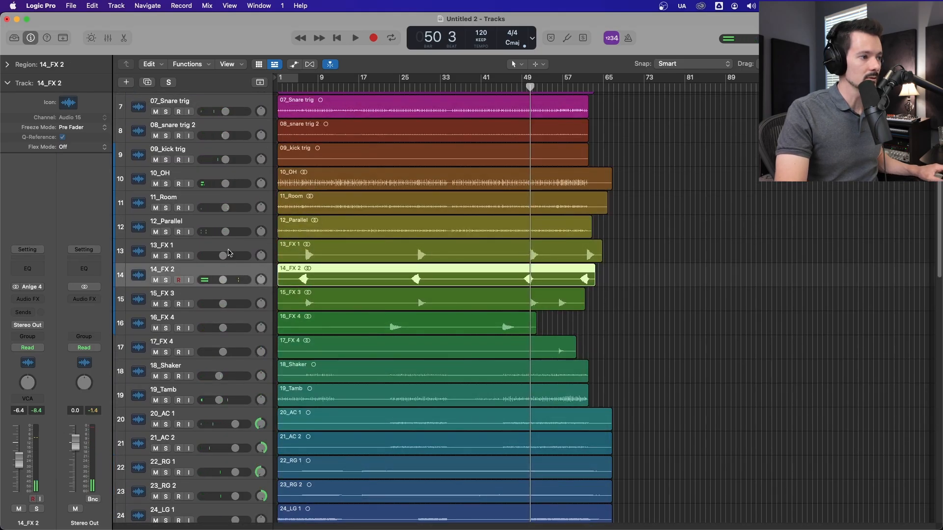
click(239, 251)
shift+click(236, 345)
drag(222, 352, 207, 352)
key(space)
scroll(746, 211, down, 12)
click(745, 211)
key(space)
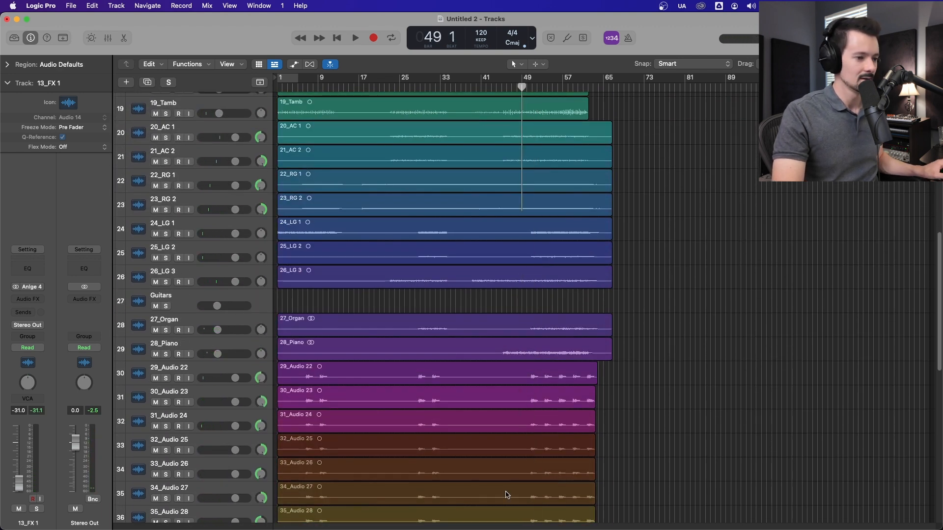
Step: Check the aux and VCA strips in the mixer, and play from about bar 49 with the timeline zoomed in
key(x)
drag(362, 527, 935, 520)
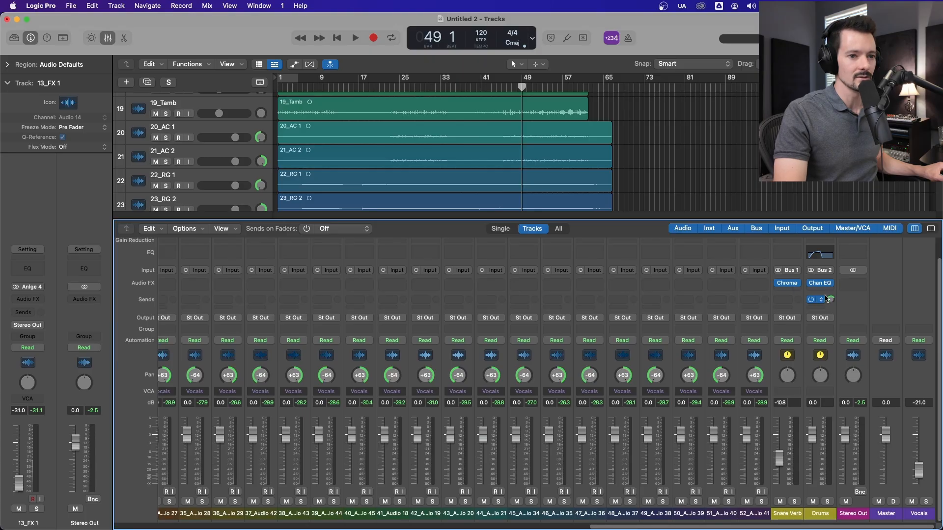
key(x)
mouse_move(521, 87)
mouse_down()
mouse_move(507, 93)
mouse_move(525, 97)
mouse_up()
key(space)
key(super+Right)
key(super+Right)
key(super+Right)
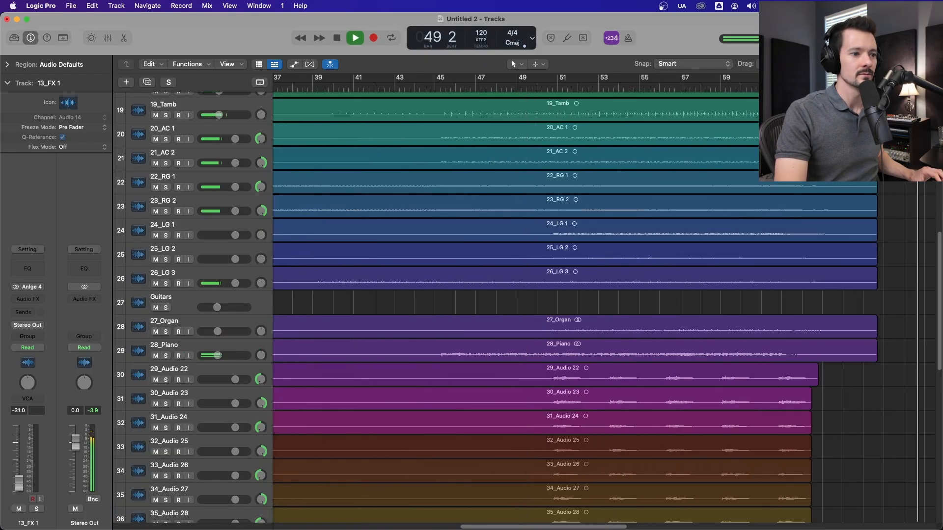
scroll(469, 210, up, 5)
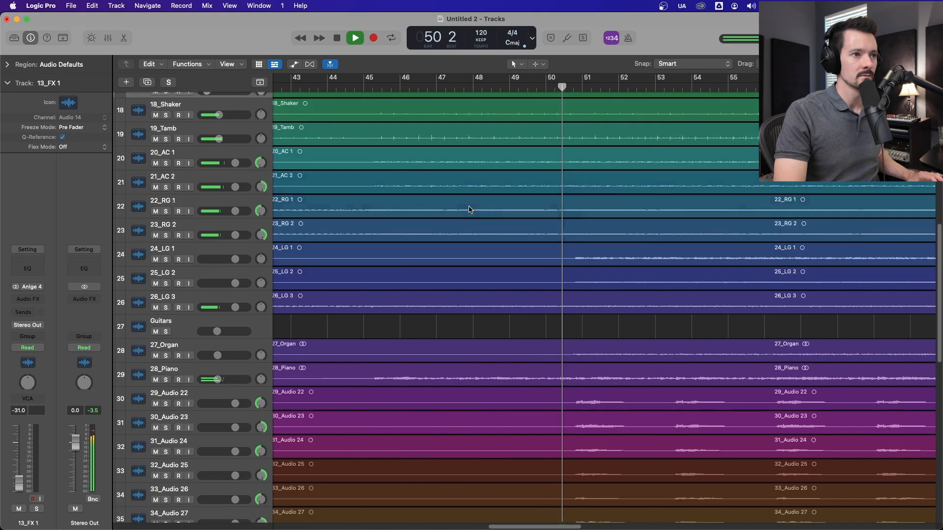
scroll(526, 442, down, 5)
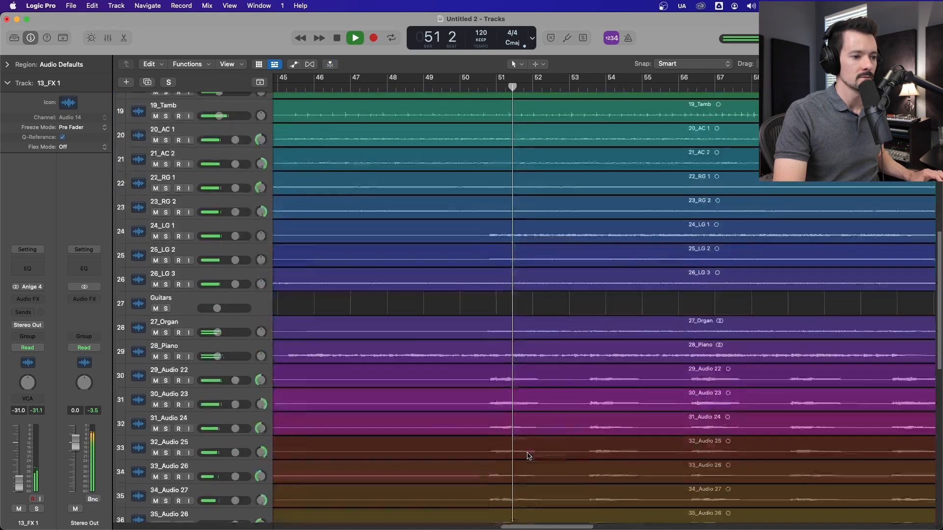
key(space)
Step: Show automation and draw a volume jump on the Guitars VCA track just before bar 51, from -33.3 dB to -7.0 dB
click(487, 88)
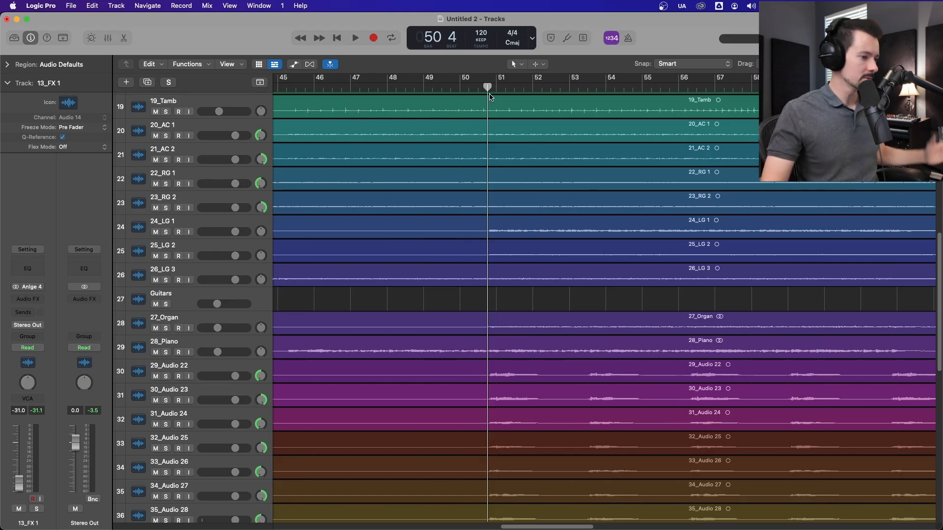
key(a)
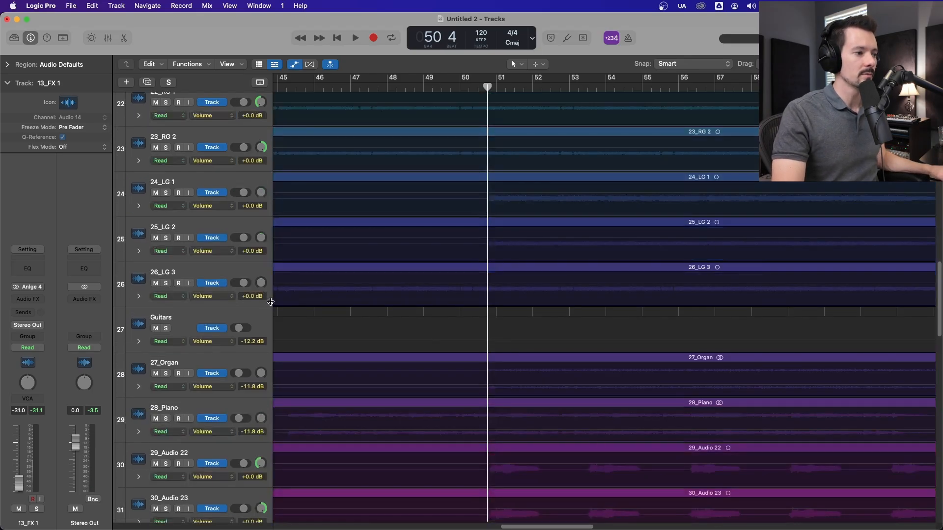
click(196, 315)
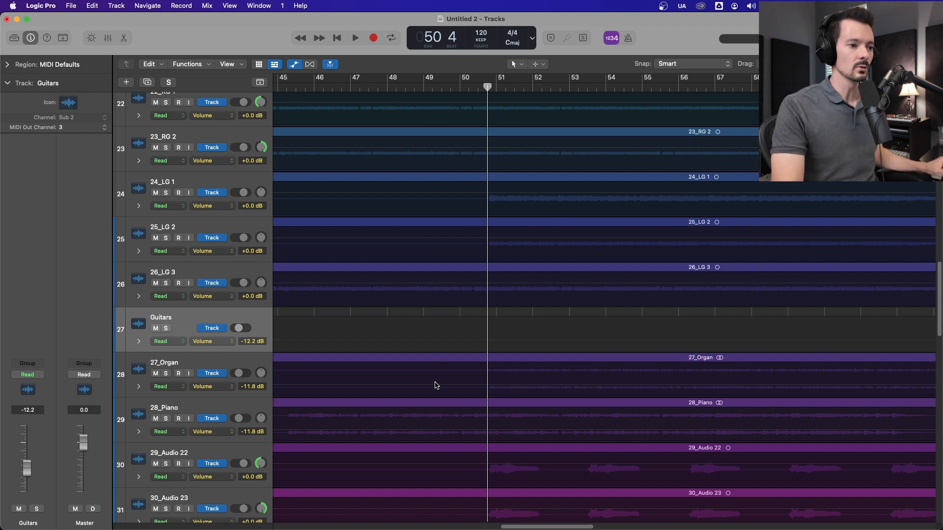
click(488, 342)
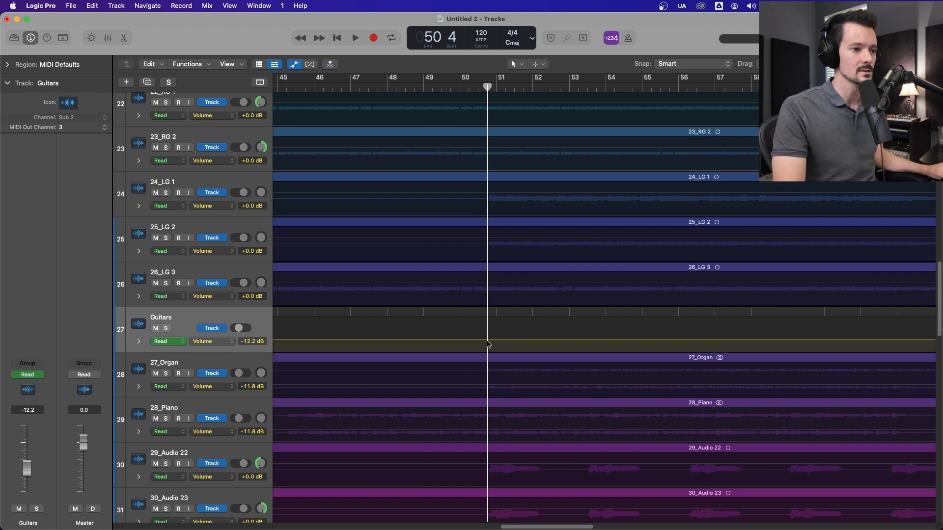
click(489, 340)
drag(456, 341, 455, 349)
drag(553, 336, 551, 330)
Step: Play from bar 46 and from about bar 49 to hear the Guitars volume automation, stopping near bar 52
click(317, 88)
key(space)
click(427, 87)
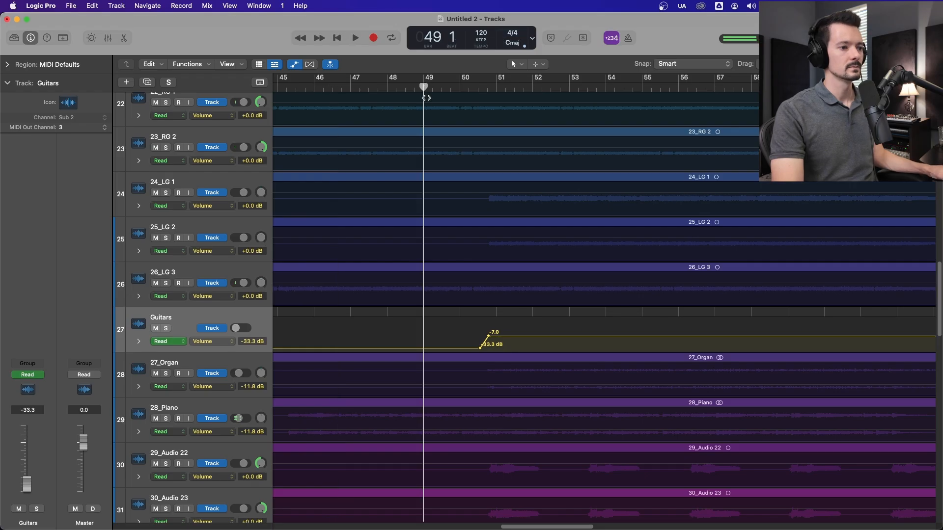
scroll(502, 275, up, 1)
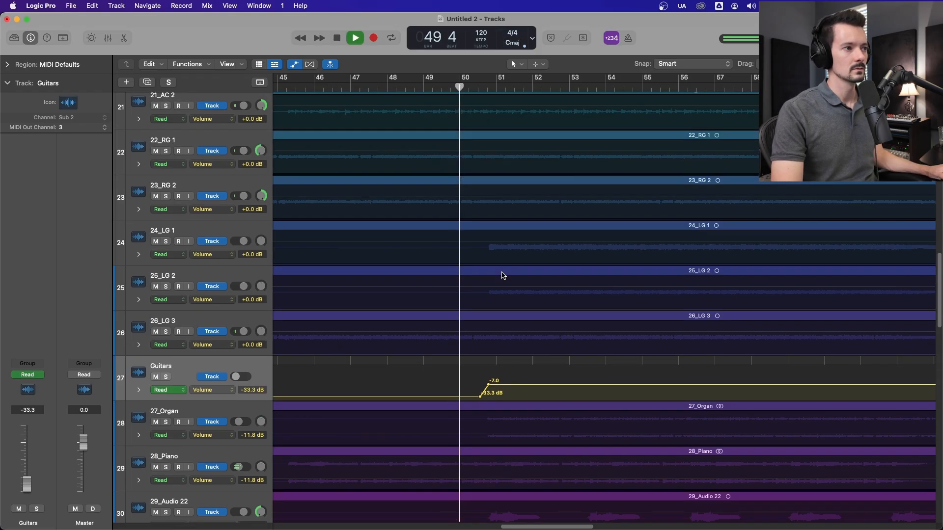
scroll(502, 275, up, 1)
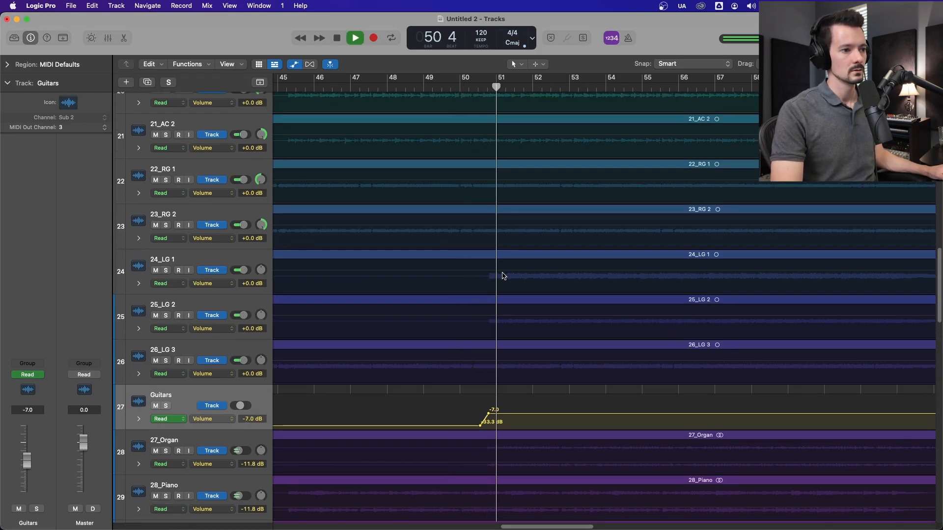
key(space)
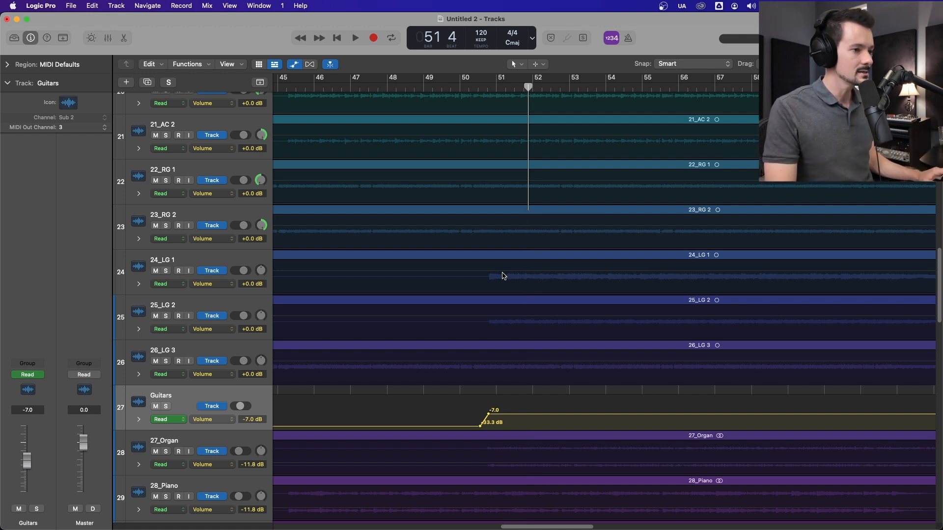
Step: Create a new VCA in the mixer for channels 01_Drum FX through 12_Parallel plus 18_Shaker and 19_Tamb
key(x)
scroll(636, 527, right, 10)
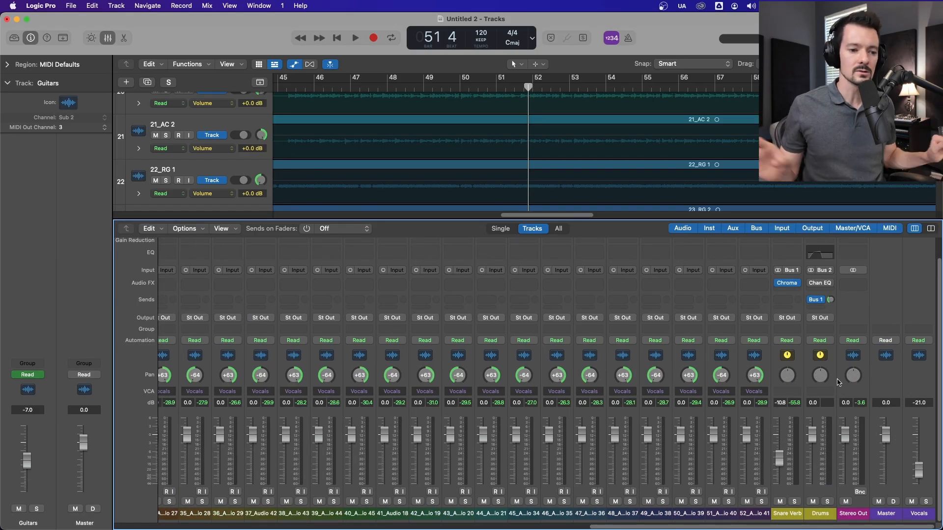
scroll(118, 495, left, 10)
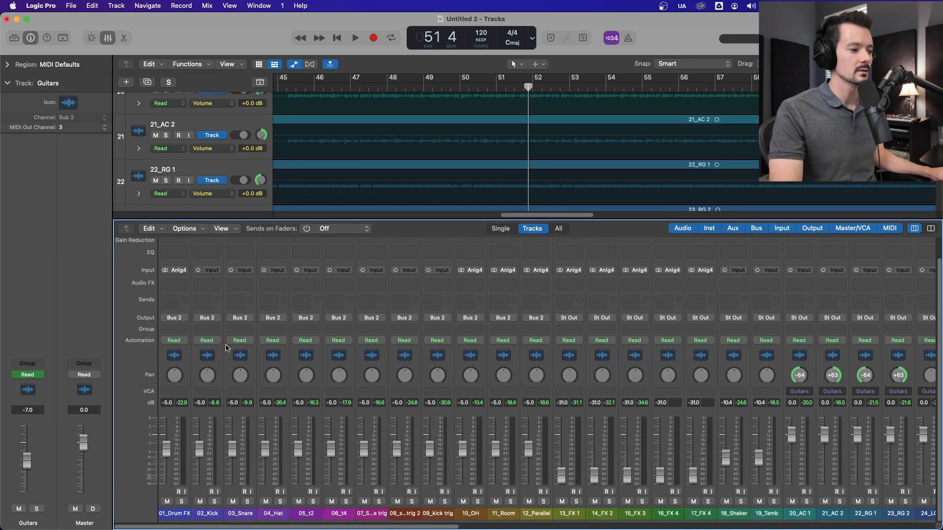
drag(175, 356, 537, 357)
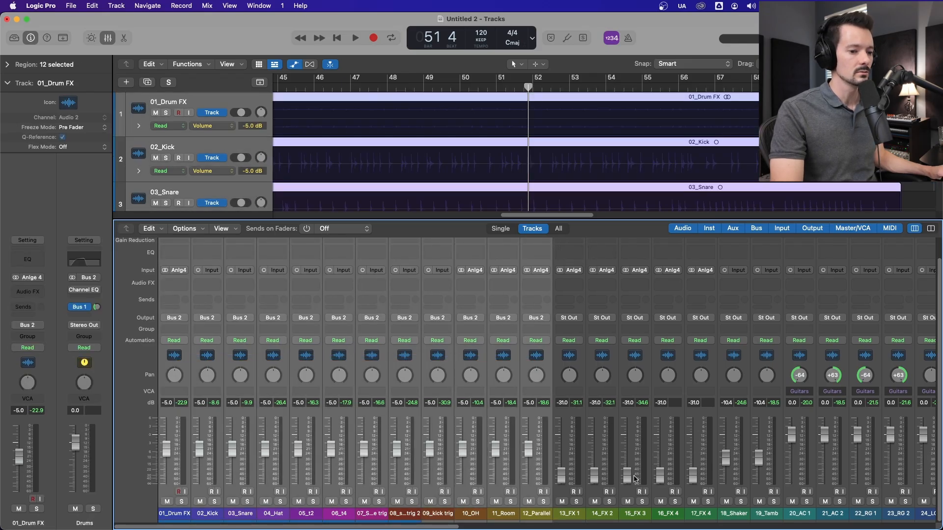
drag(737, 357, 762, 355)
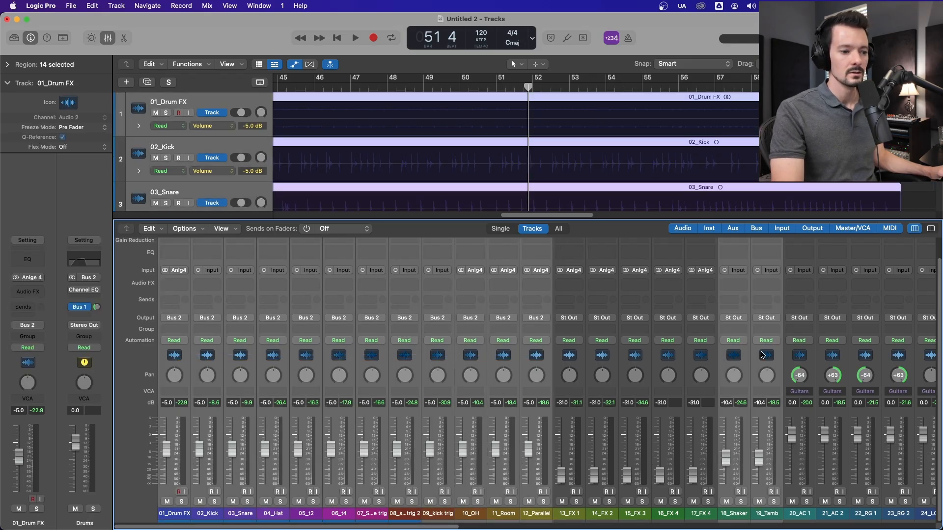
drag(549, 529, 218, 420)
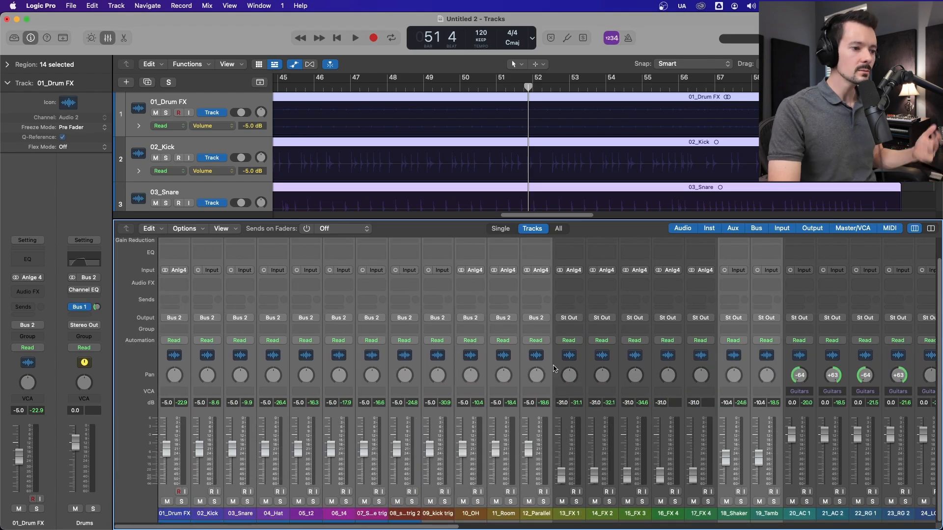
click(173, 393)
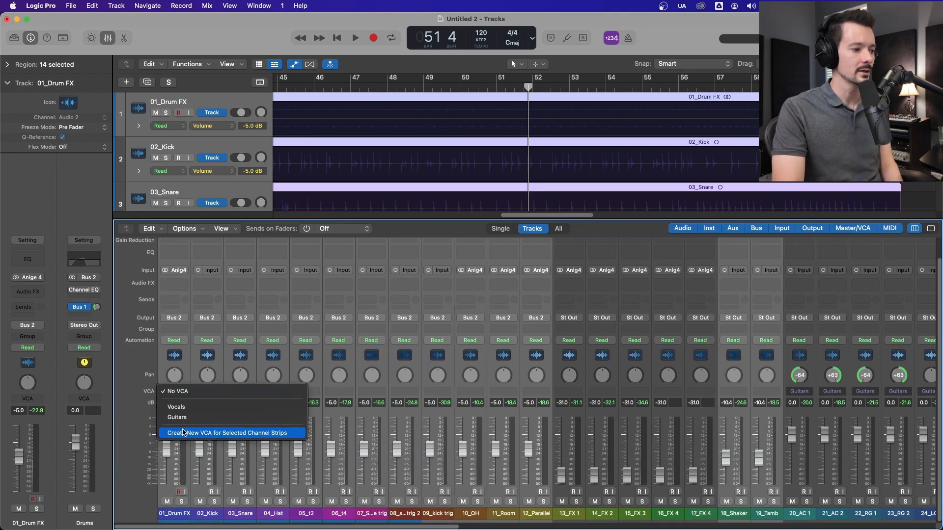
click(183, 433)
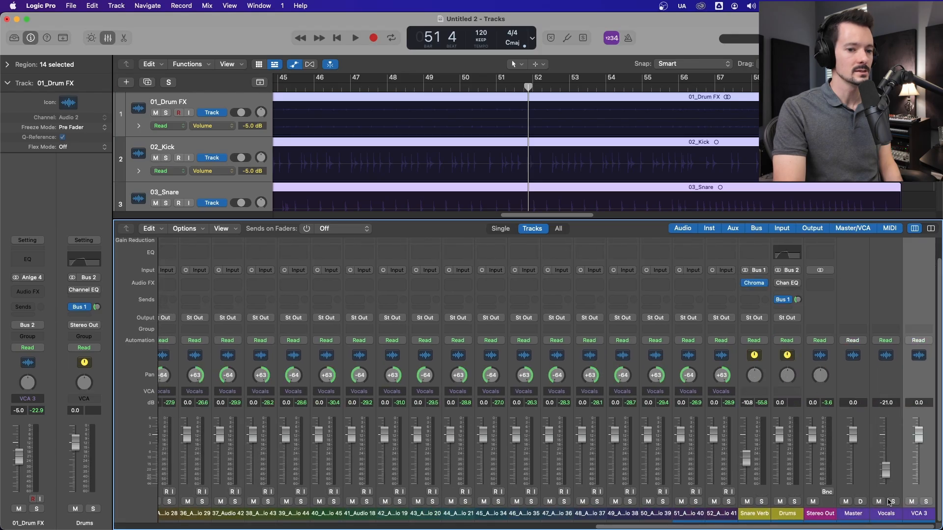
Step: Rename the new VCA as Rhythm
double_click(913, 512)
text(Rhythm)
key(Return)
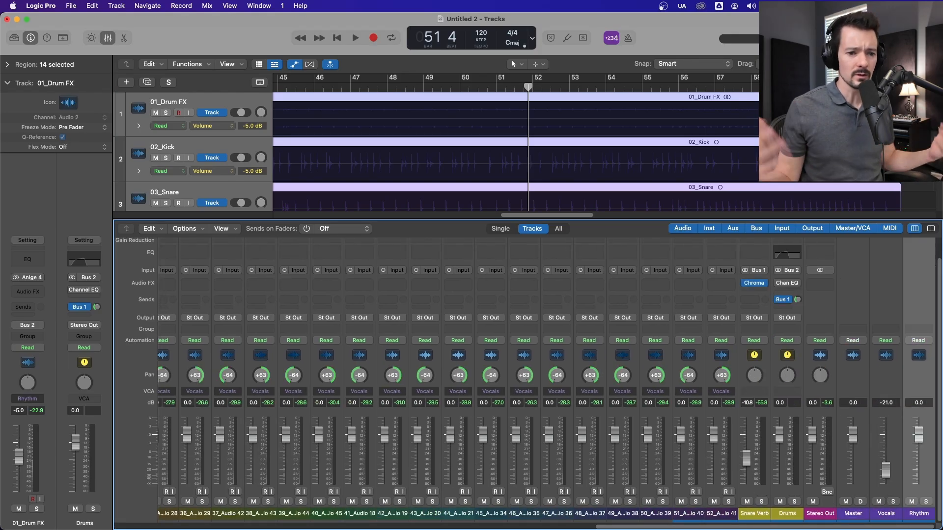
Step: Play from about bar 49 and adjust the Rhythm VCA's fader to 0.4 dB in the mixer, stopping near bar 54
click(108, 38)
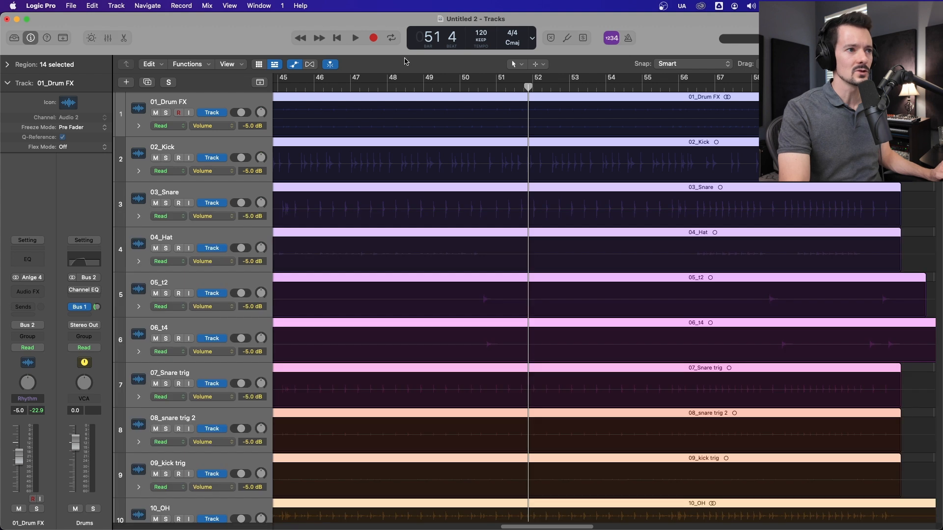
click(419, 88)
key(space)
key(x)
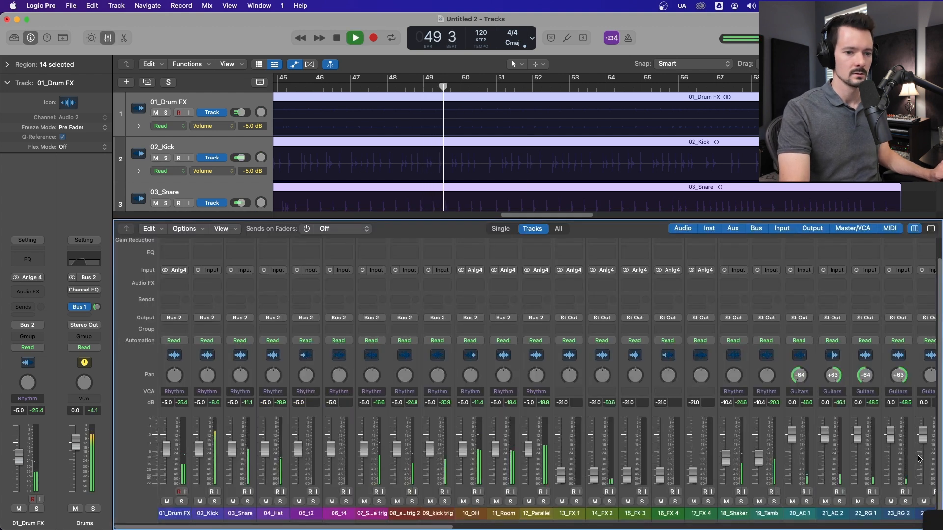
scroll(468, 528, right, 15)
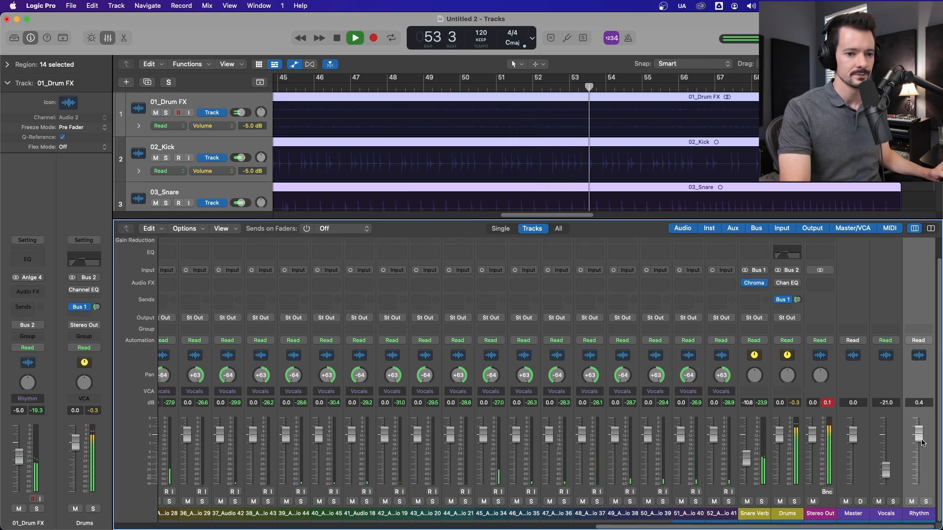
key(space)
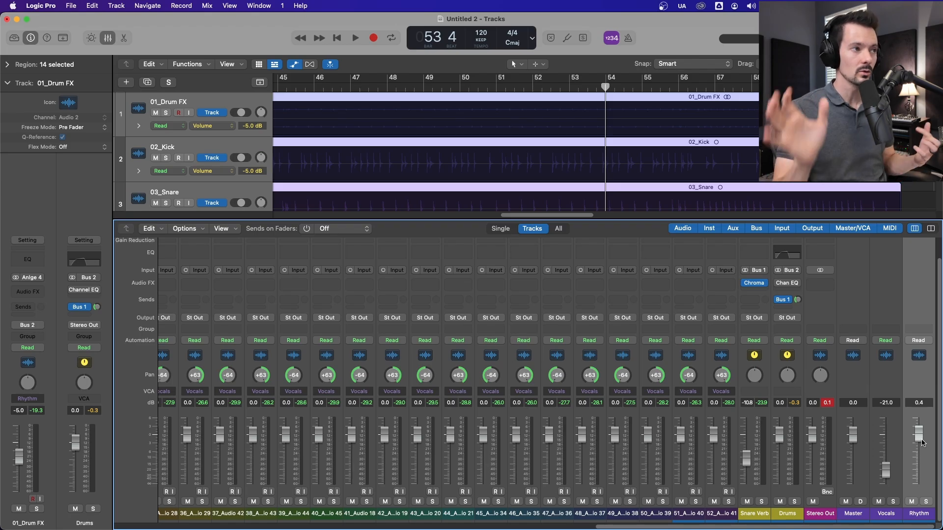
Step: Hide the mixer and automation, and group tracks 01_Drum FX through 12_Parallel into a Folder Stack
drag(632, 526, 98, 525)
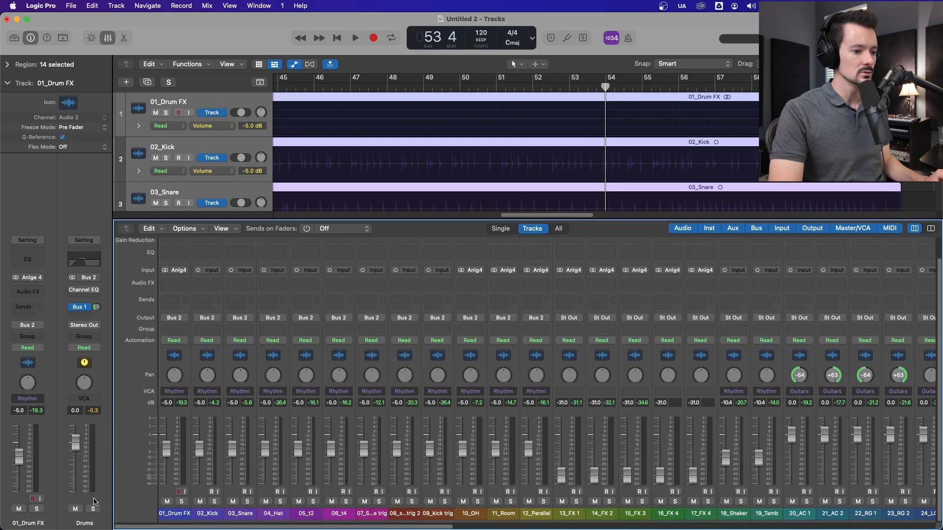
click(534, 363)
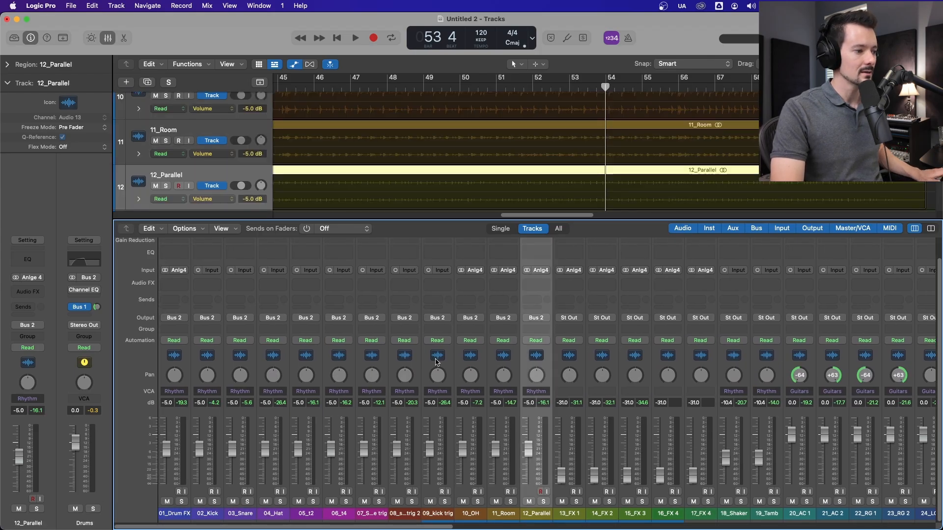
shift+click(182, 356)
key(x)
key(super+Up)
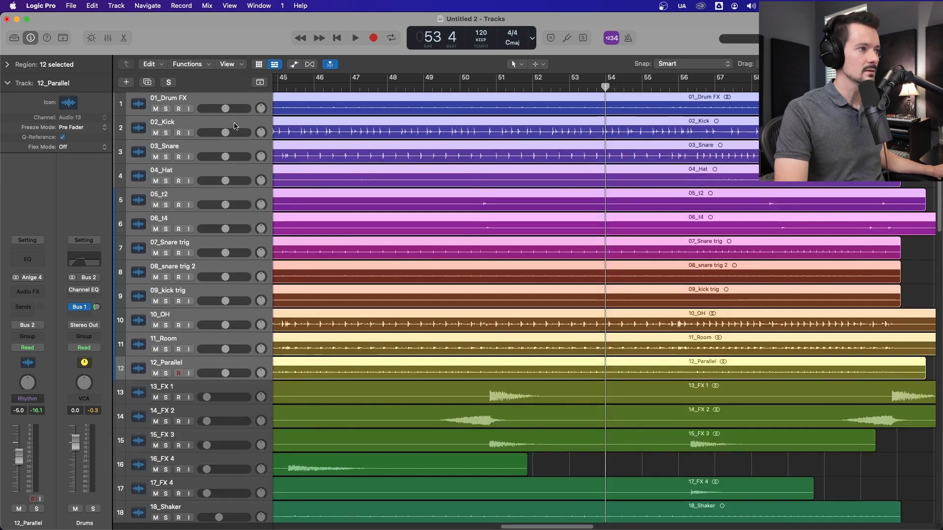
right_click(221, 105)
click(268, 208)
click(407, 238)
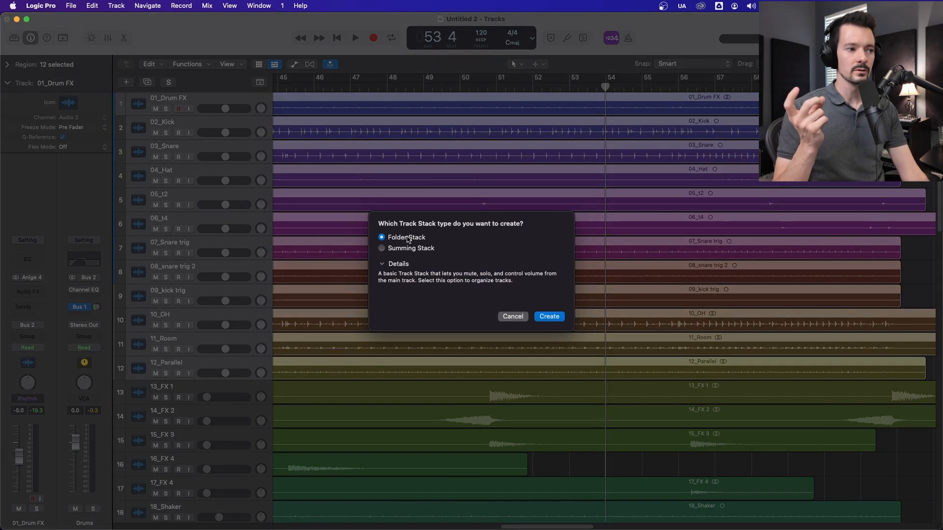
click(548, 317)
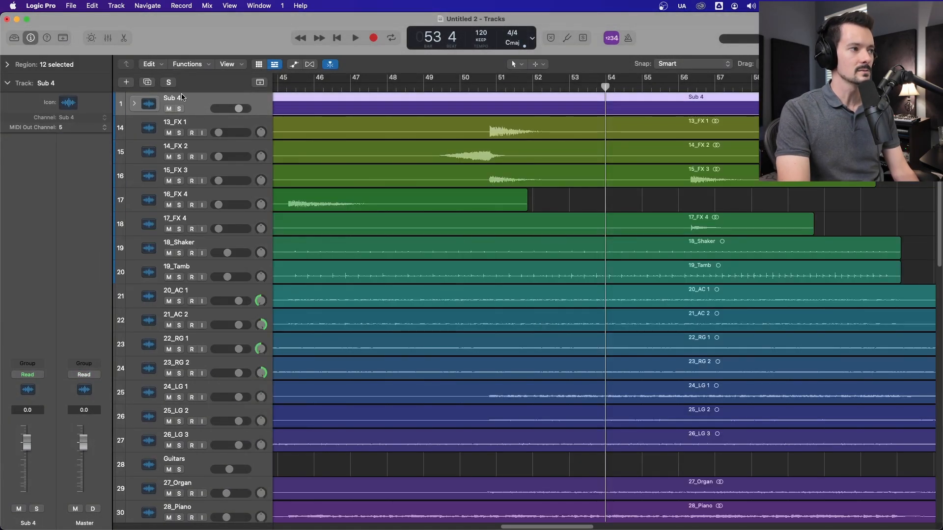
Step: Rename the new folder stack as Drum ALL and expand it to show its tracks
double_click(183, 99)
text(Drum ALL)
key(Return)
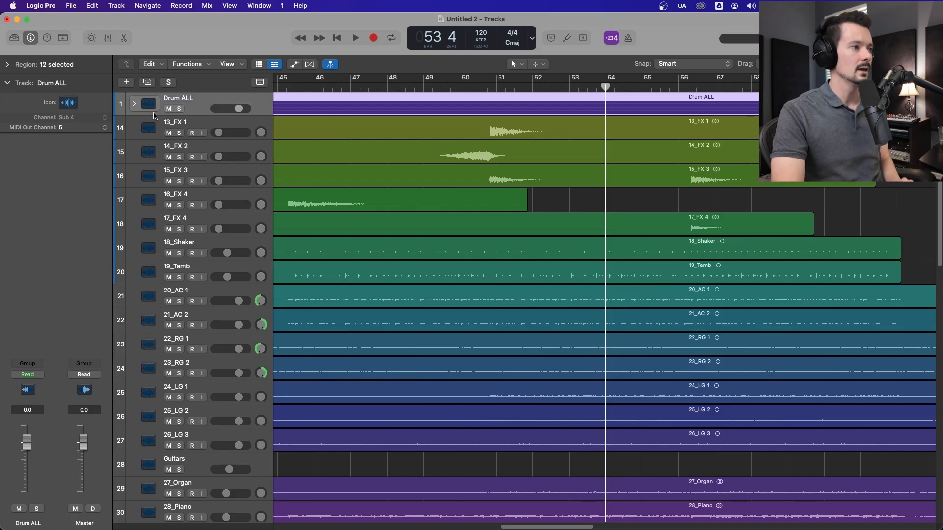
click(134, 103)
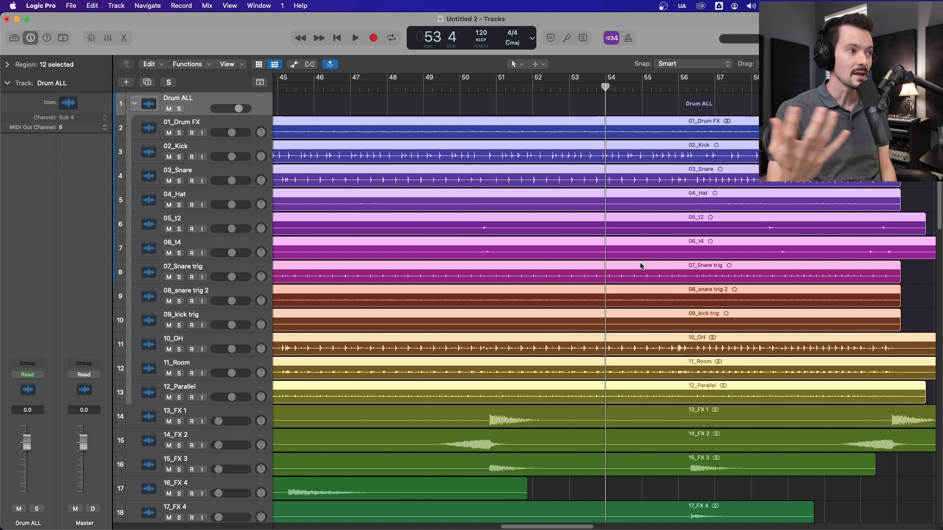
Step: Play from bar 47, lower the Drum ALL stack's volume to -2.0 dB and test its mute, stopping near bar 51 and collapsing the stack
click(350, 87)
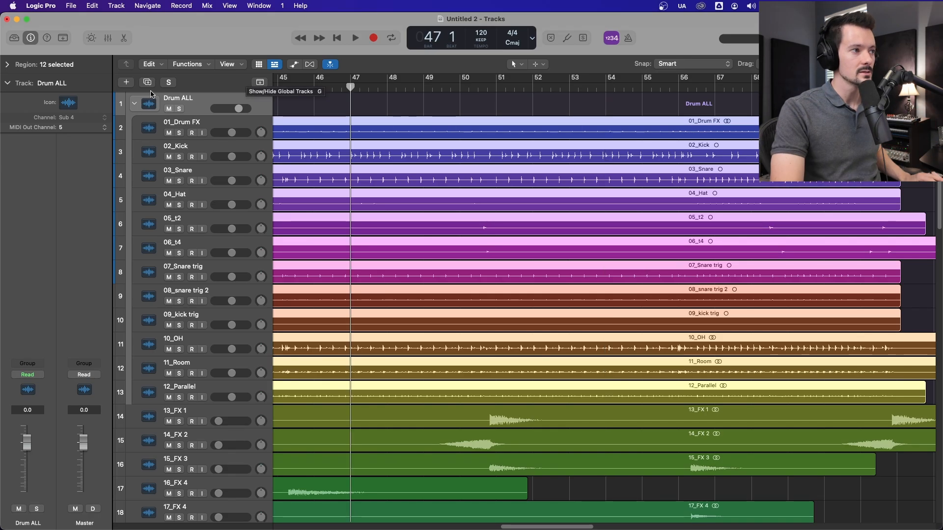
key(space)
mouse_move(238, 108)
mouse_down()
mouse_move(225, 108)
mouse_move(235, 109)
mouse_up()
click(170, 109)
click(170, 109)
click(170, 109)
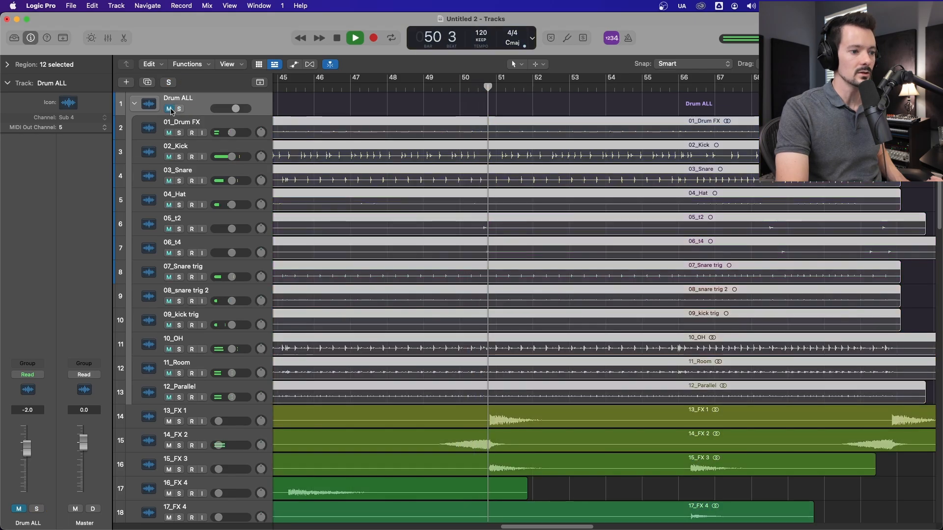
key(space)
click(170, 109)
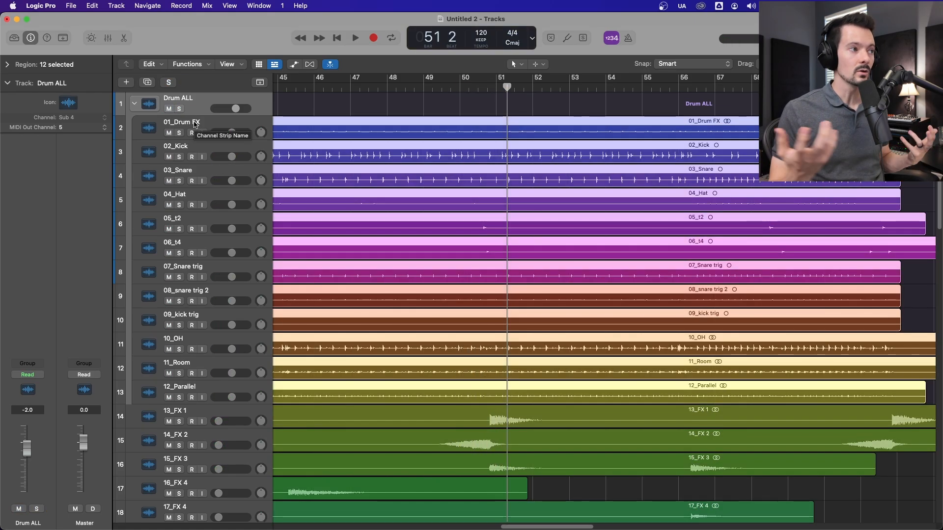
click(134, 104)
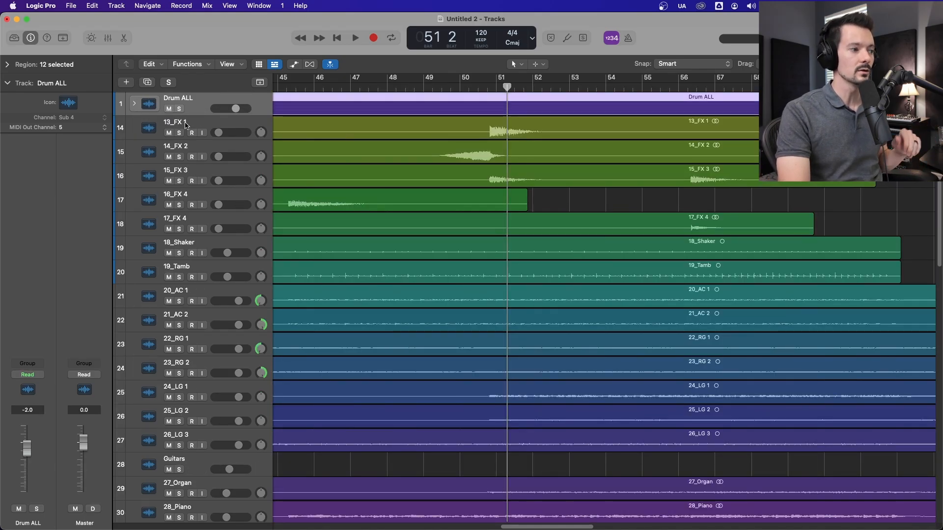
Step: Group tracks 13_FX 1 through 17_FX 4 into a Folder Stack and rename it as FX
click(185, 125)
shift+click(208, 195)
shift+click(210, 222)
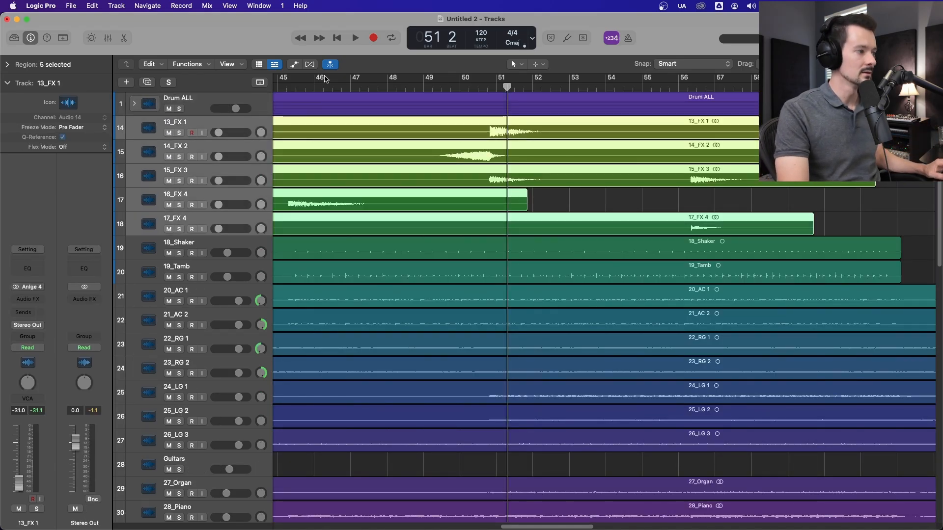
key(super+shift+d)
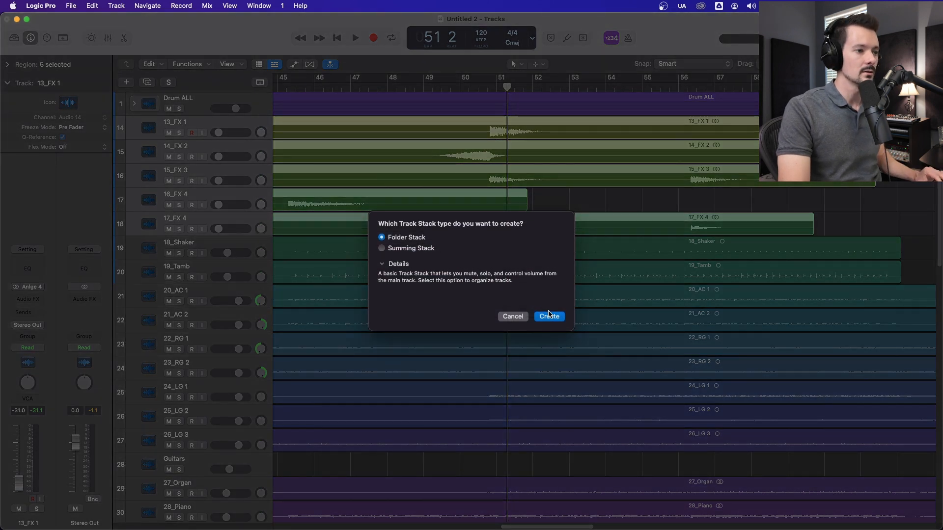
click(549, 317)
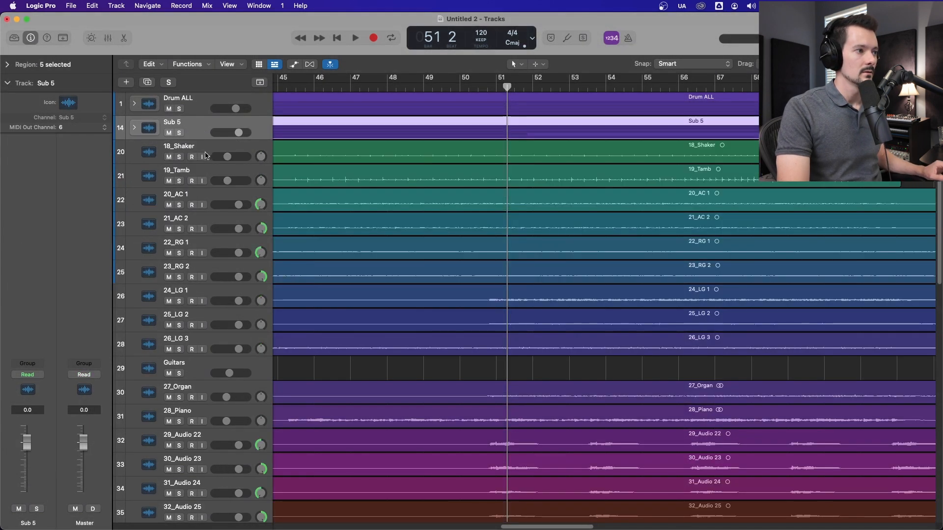
click(210, 155)
double_click(186, 123)
text(FX)
key(Return)
Step: Group tracks 18_Shaker and 19_Tamb into a Folder Stack and rename it as Perc
click(199, 151)
shift+click(203, 172)
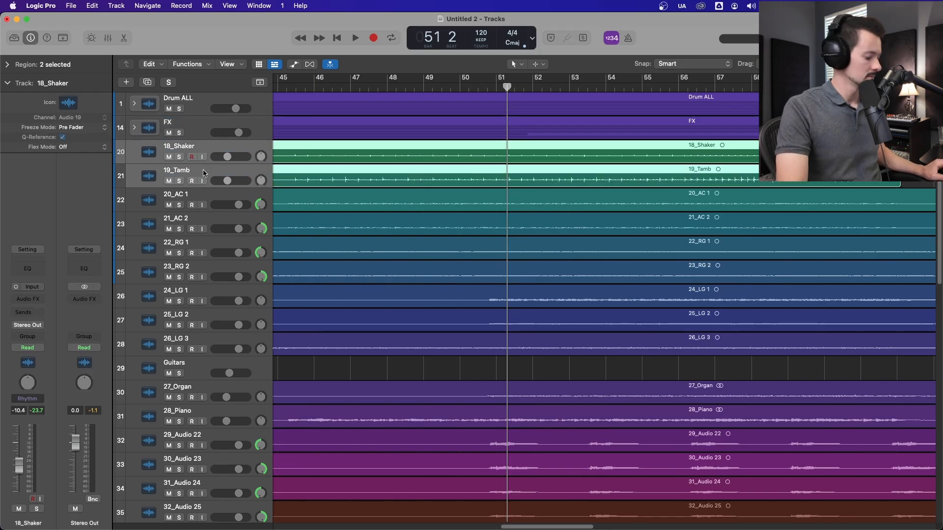
key(super+shift+d)
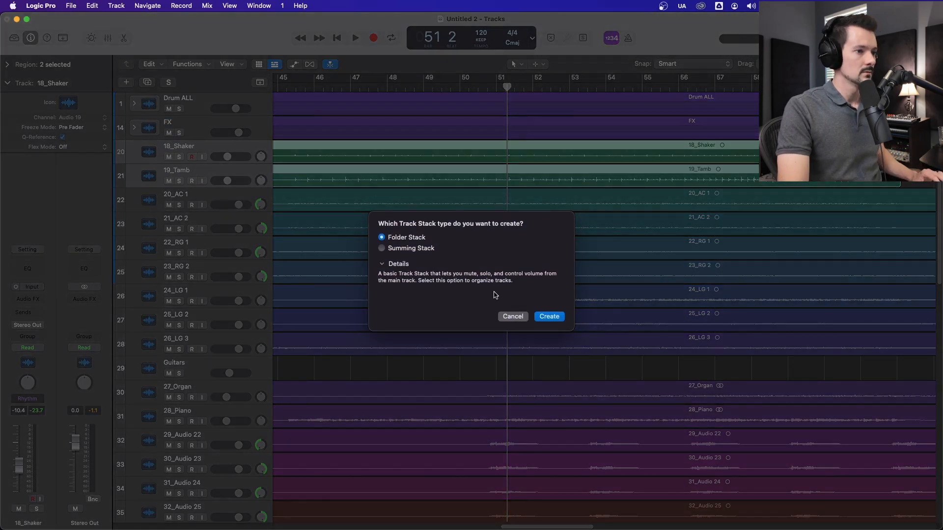
click(555, 320)
double_click(178, 147)
text(Perc)
key(Return)
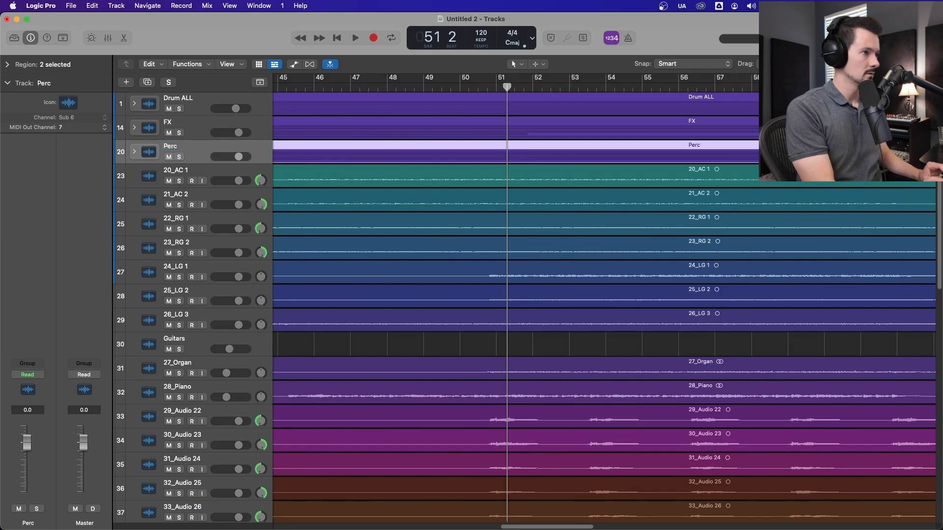
Step: Expand and collapse the Drum ALL and FX stacks to examine the tracks inside each
click(134, 103)
click(135, 104)
click(135, 128)
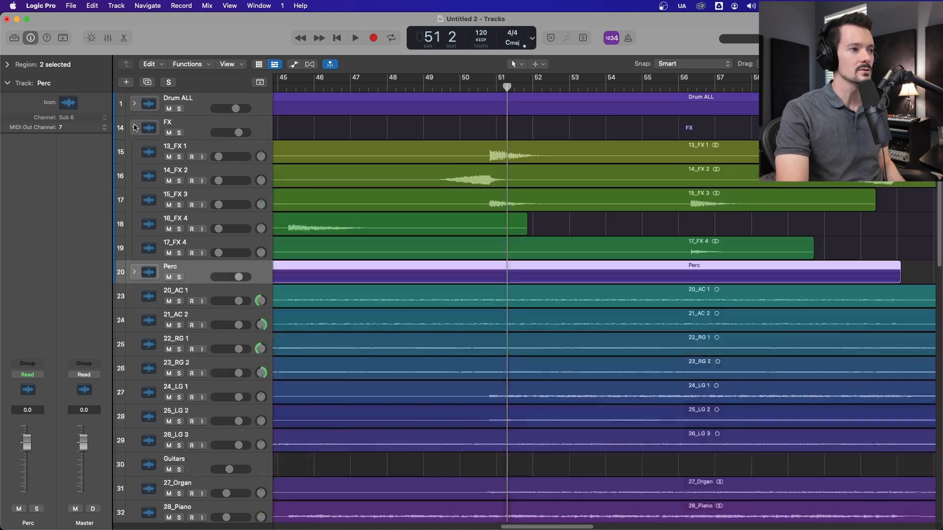
click(134, 128)
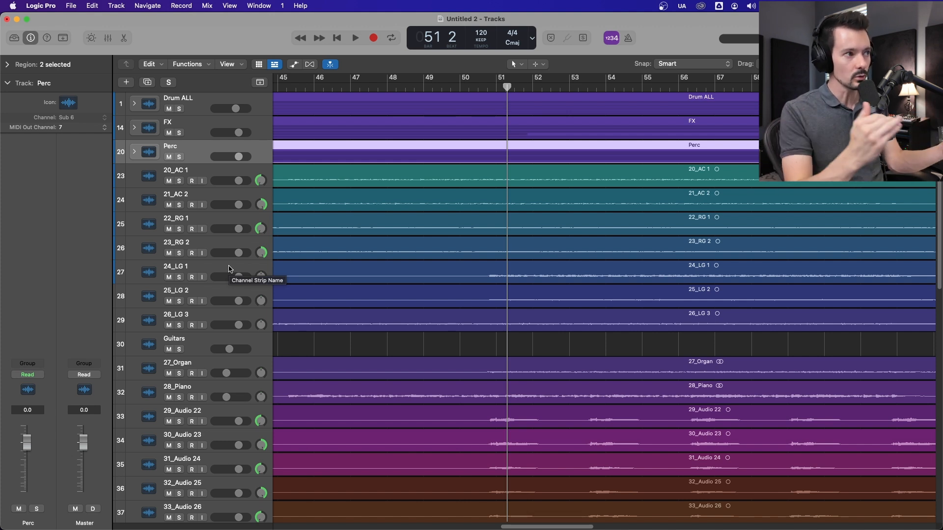
Step: Expand the Drum ALL stack and select it together with its tracks through 12_Parallel
click(134, 104)
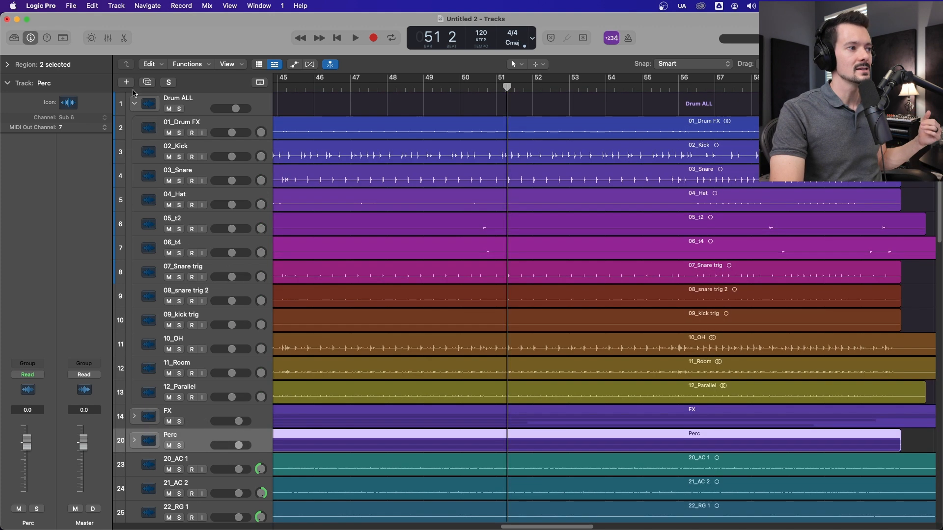
click(204, 102)
shift+click(218, 386)
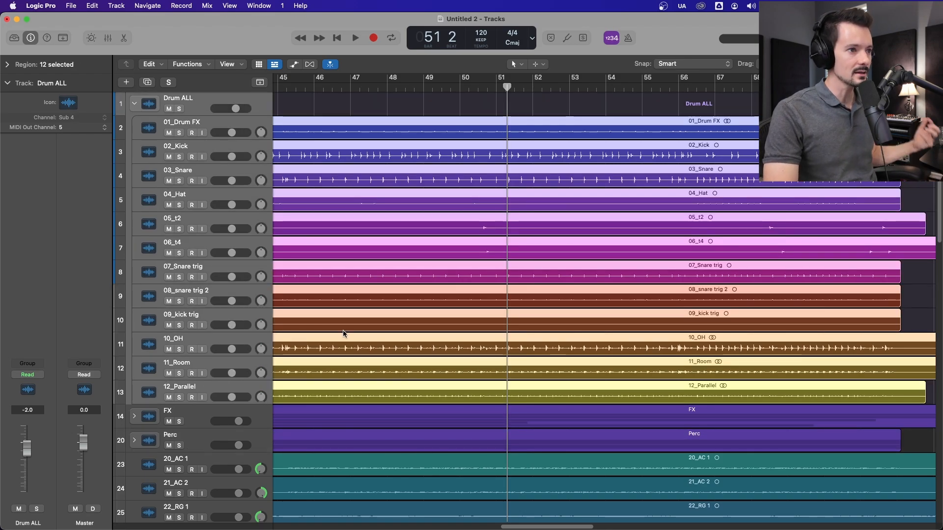
Step: Create a new VCA in the mixer for channels 02_Kick, 03_Snare, 07_Snare trig, 08_snare trig 2 and 09_kick trig
click(197, 161)
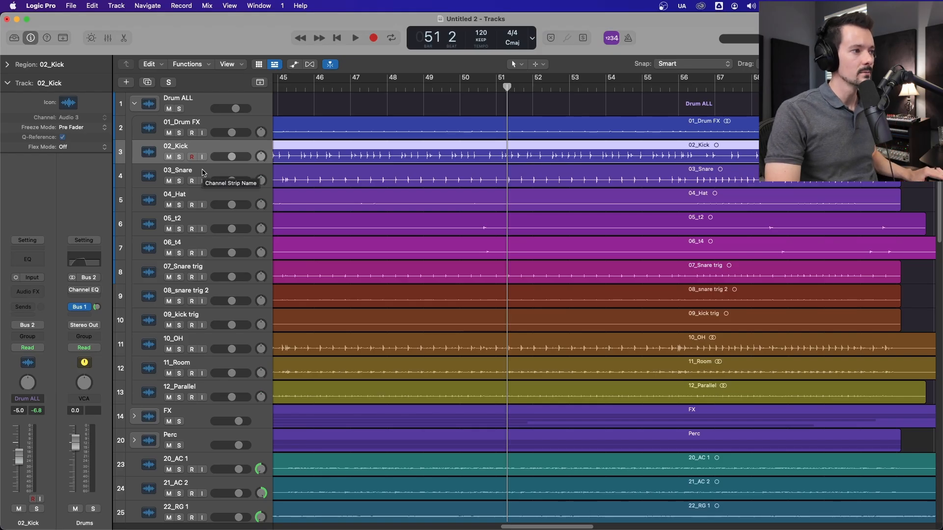
shift+click(203, 172)
shift+click(204, 269)
shift+click(212, 294)
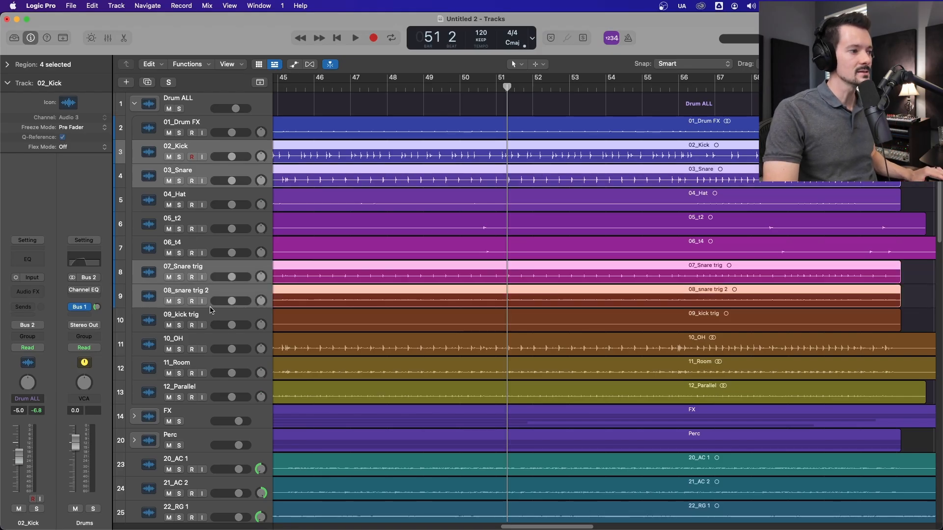
shift+click(209, 314)
key(x)
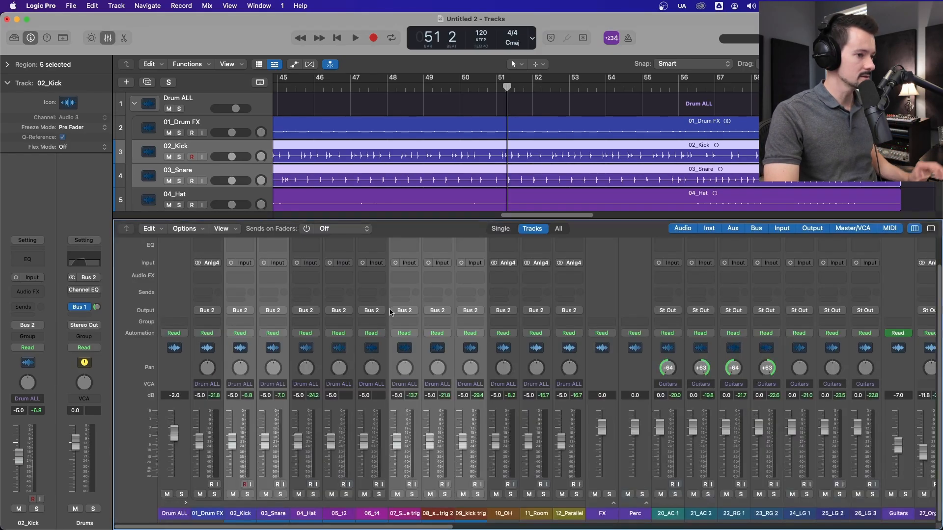
click(410, 387)
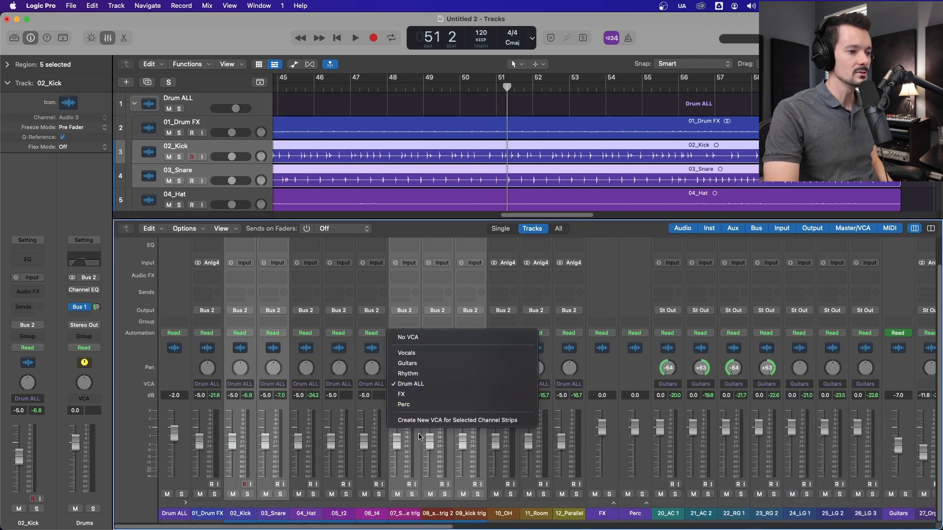
click(437, 421)
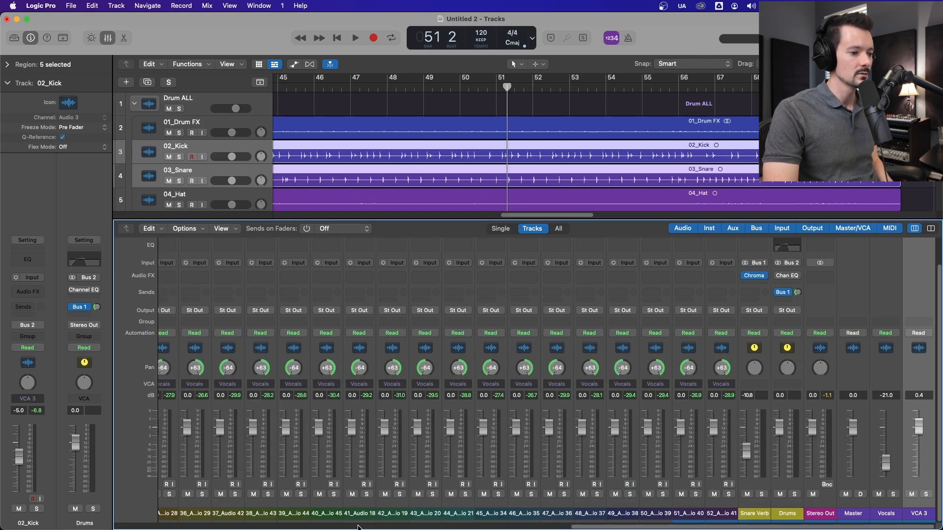
Step: Rename the newly created VCA as Kick Snare
double_click(918, 514)
text(Kic)
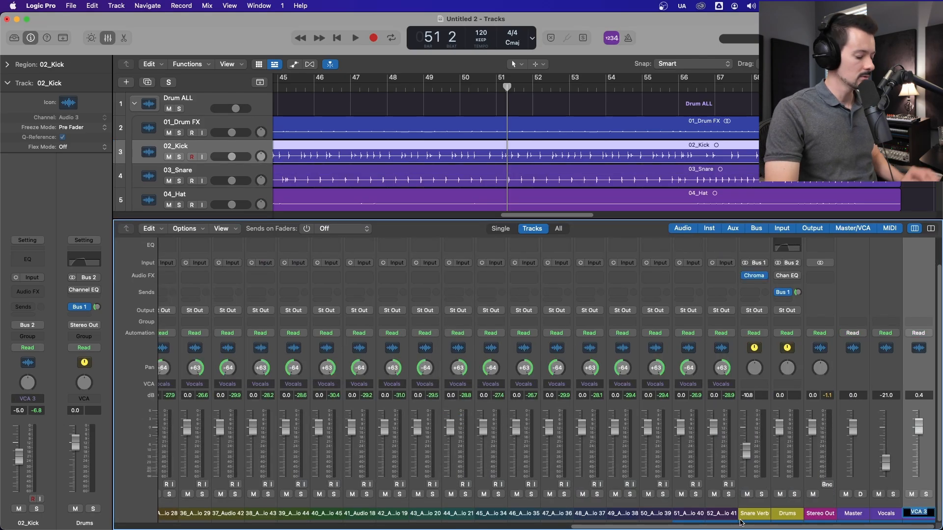
text(k Snare)
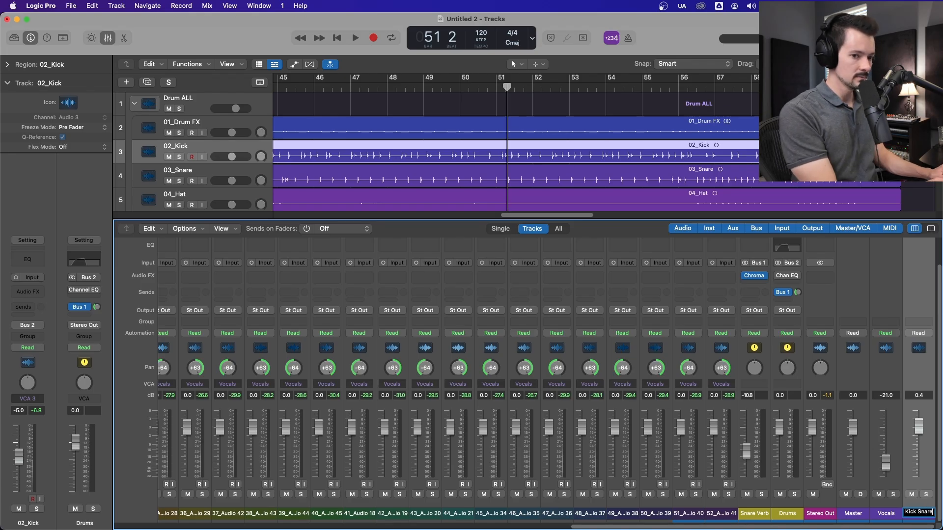
key(Return)
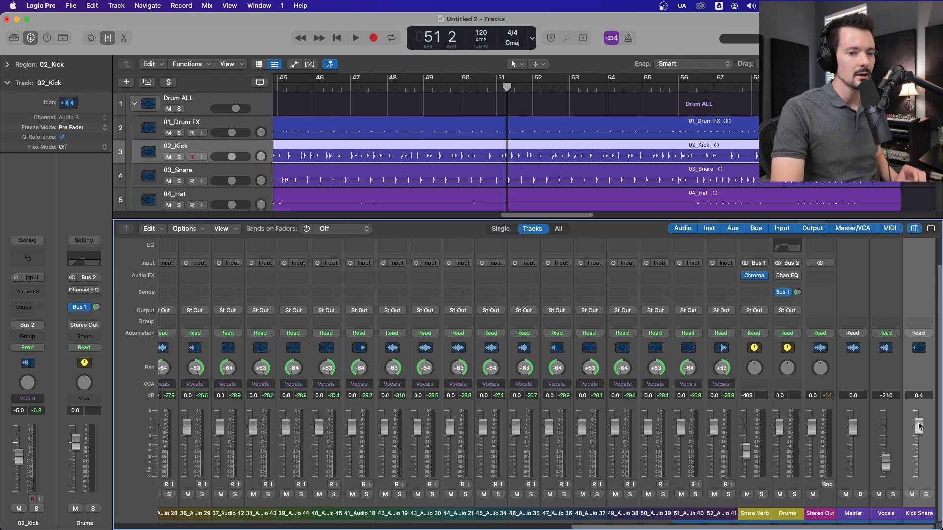
Step: Play the soloed Drum ALL stack up to bar 47 while adjusting the Kick Snare VCA's fader, and set it to -3.0 dB
drag(918, 426, 919, 428)
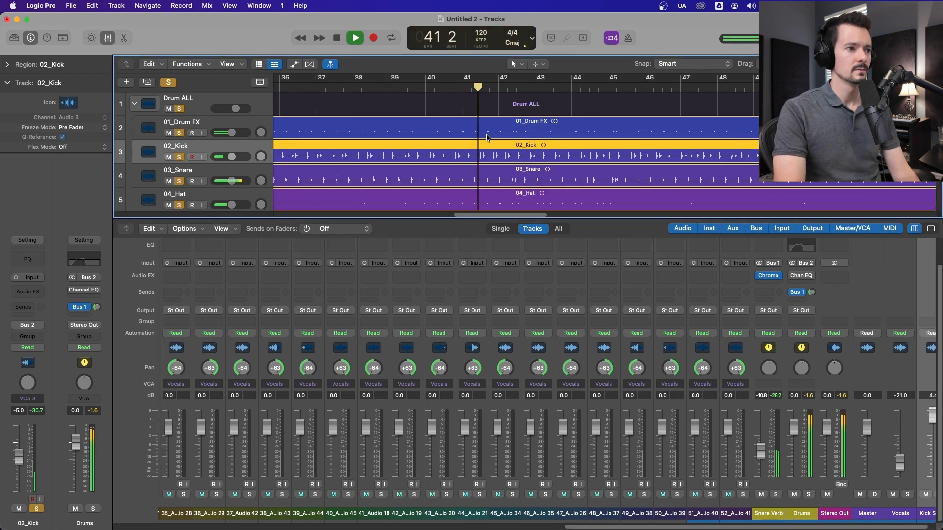
scroll(212, 522, left, 20)
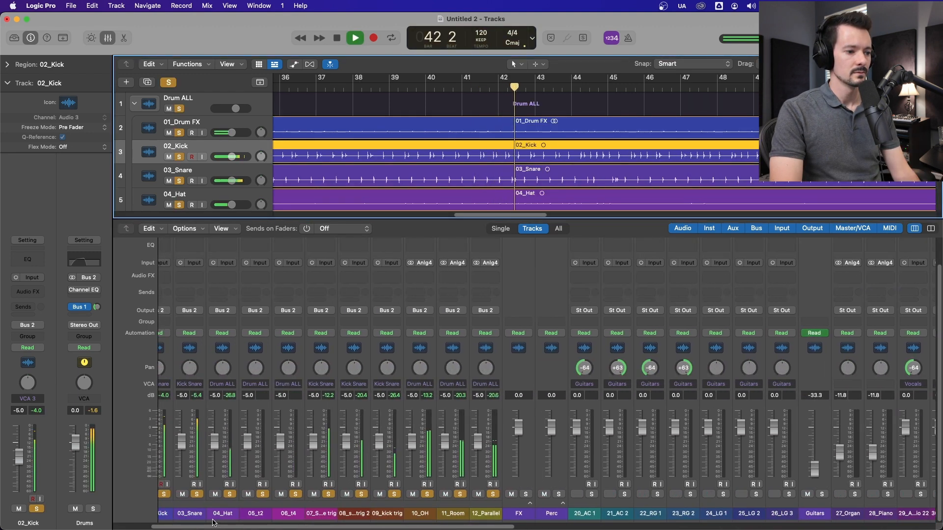
scroll(212, 522, right, 20)
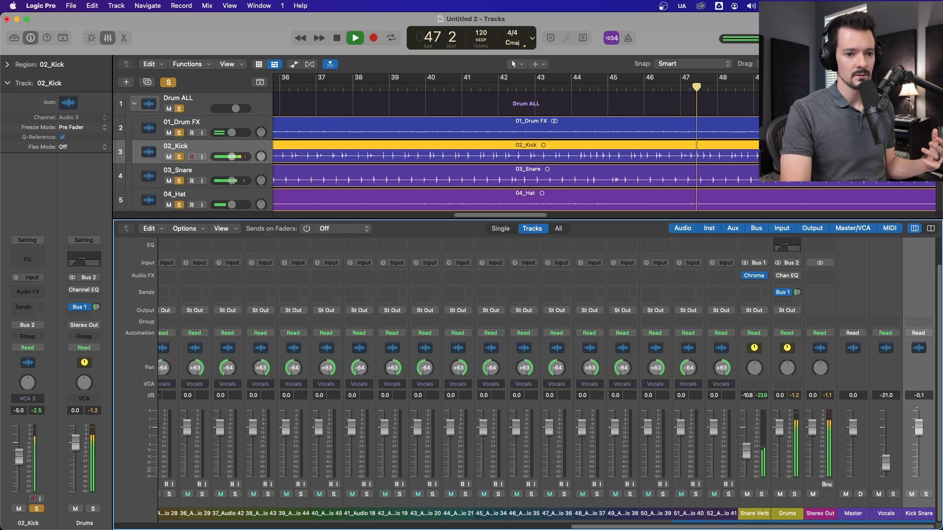
key(space)
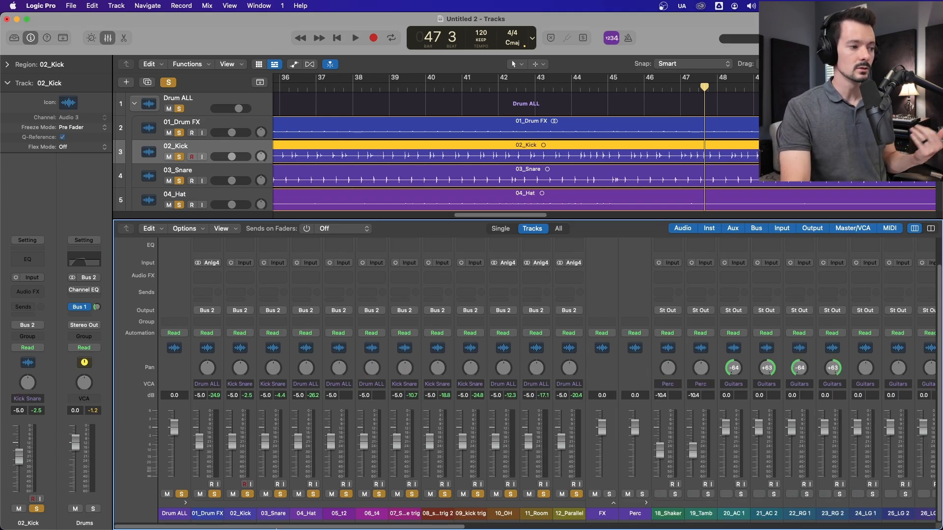
drag(276, 526, 756, 527)
mouse_move(919, 428)
mouse_down()
mouse_move(919, 448)
mouse_move(918, 436)
mouse_up()
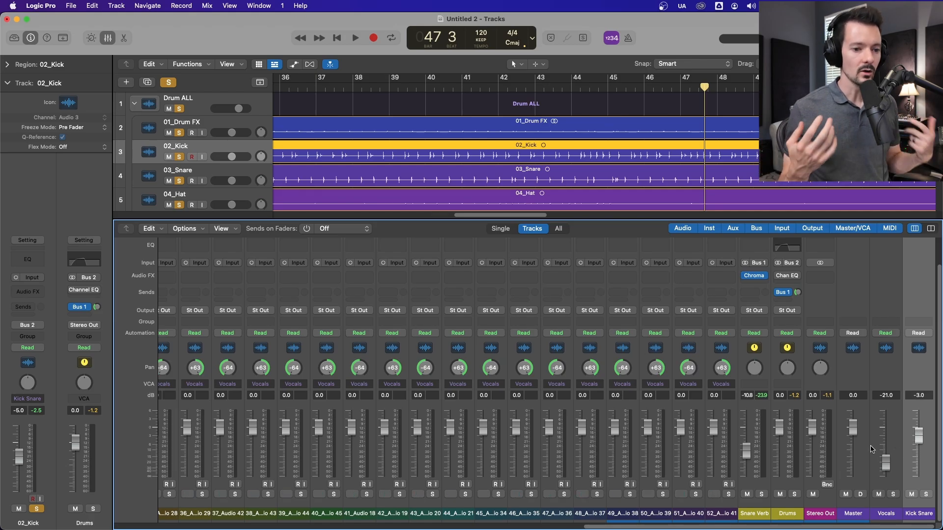
Step: Highlight mixer channels 01_Drum FX through 12_Parallel and the Master, Vocals and Kick Snare strips to compare the folder-stack and VCA assignments
drag(676, 528, 207, 528)
drag(203, 359, 568, 359)
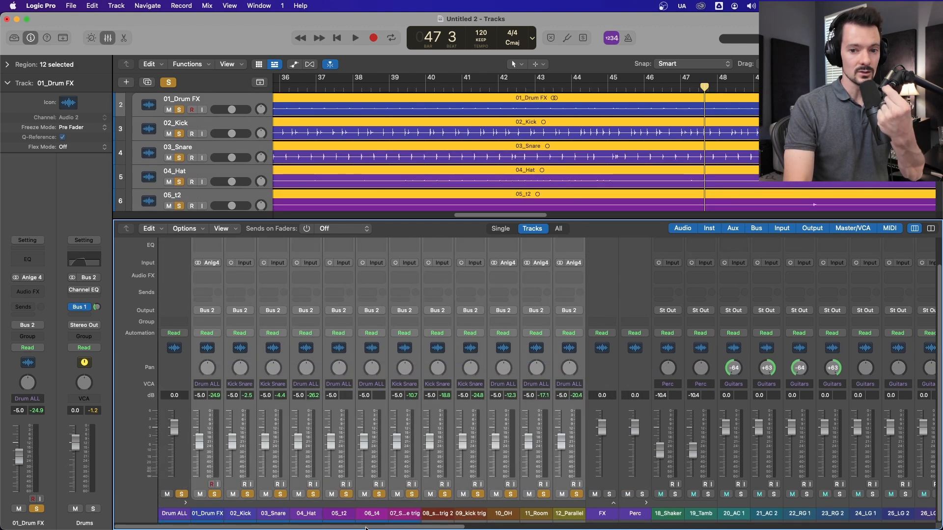
drag(366, 528, 835, 526)
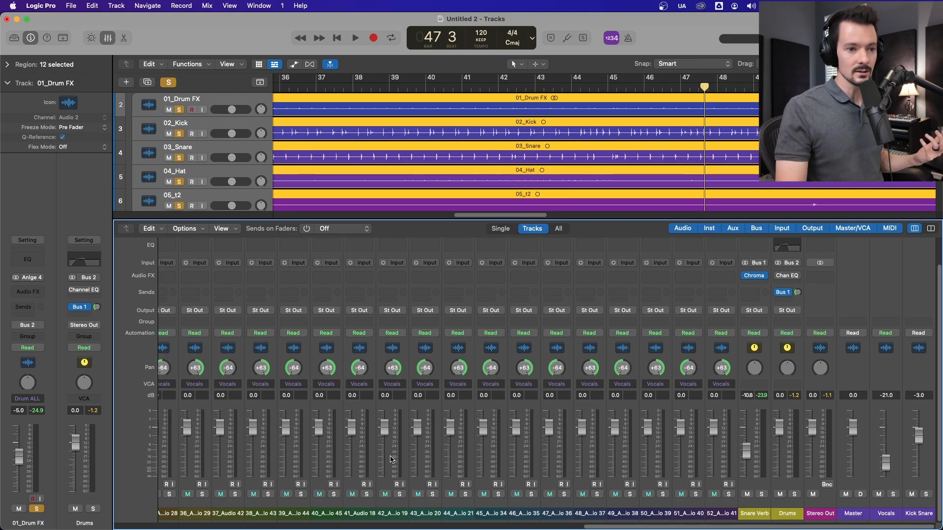
drag(858, 356, 927, 358)
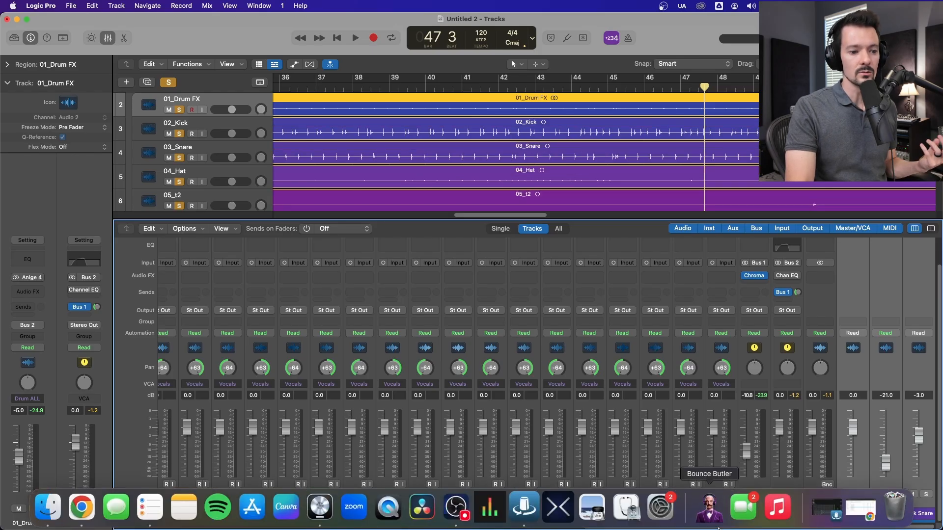
Step: Clear all track solos and hide the mixer
click(168, 82)
click(101, 38)
Step: Select the 27_Organ and 28_Piano tracks, and set both volumes to -2.9 dB while playing them soloed
scroll(191, 186, down, 15)
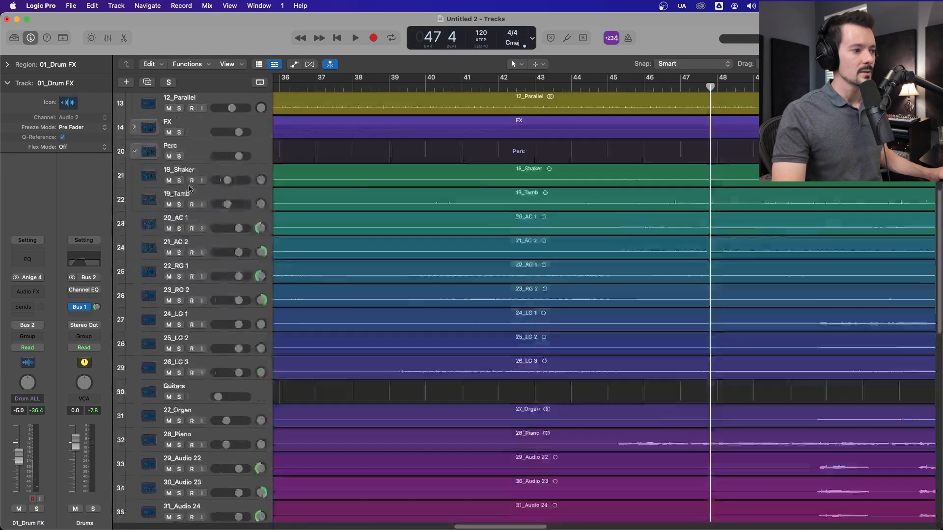
scroll(191, 186, up, 3)
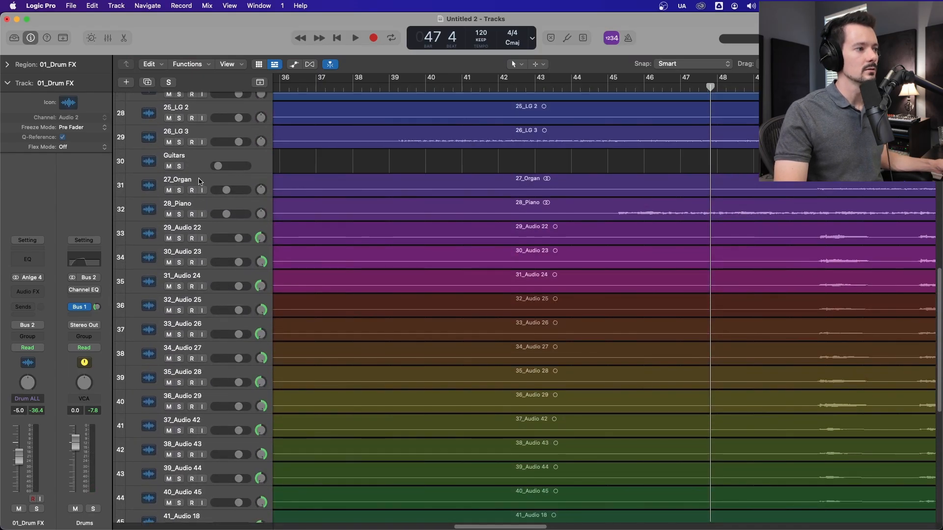
click(206, 228)
click(205, 179)
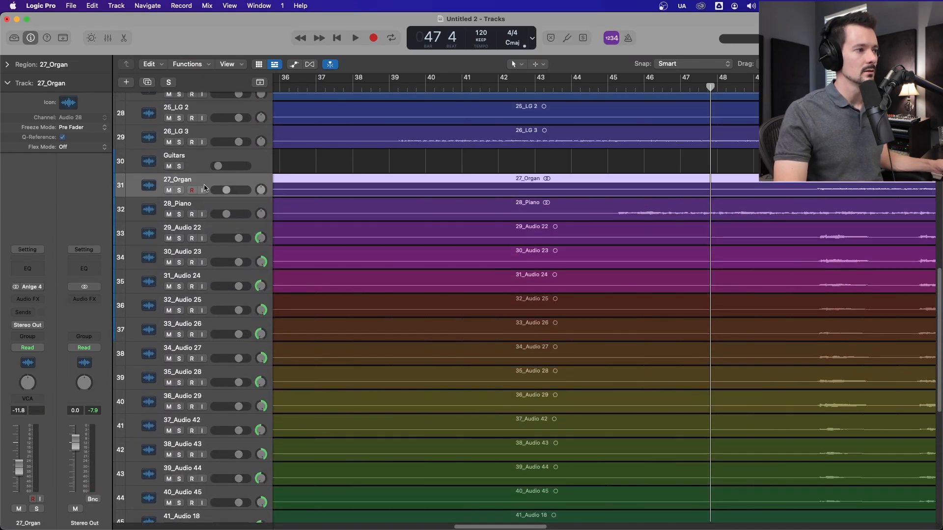
shift+click(209, 204)
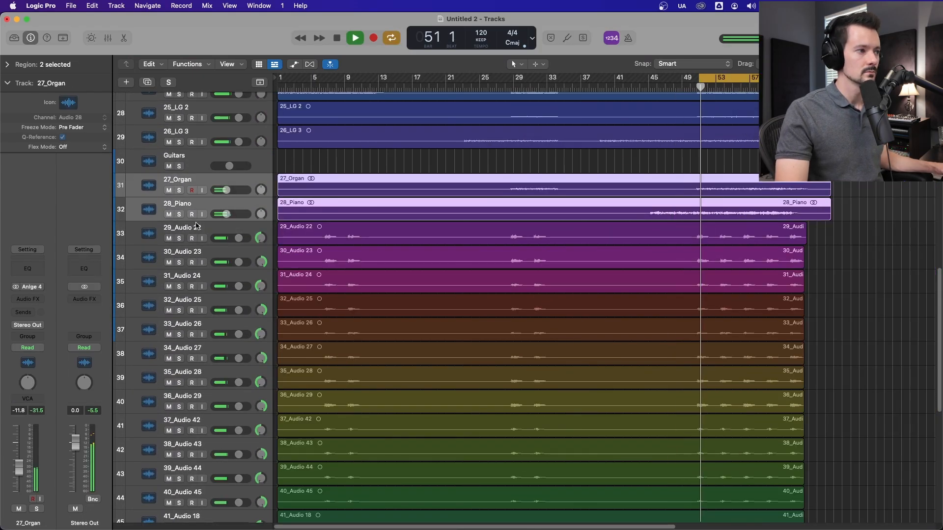
drag(181, 190, 234, 214)
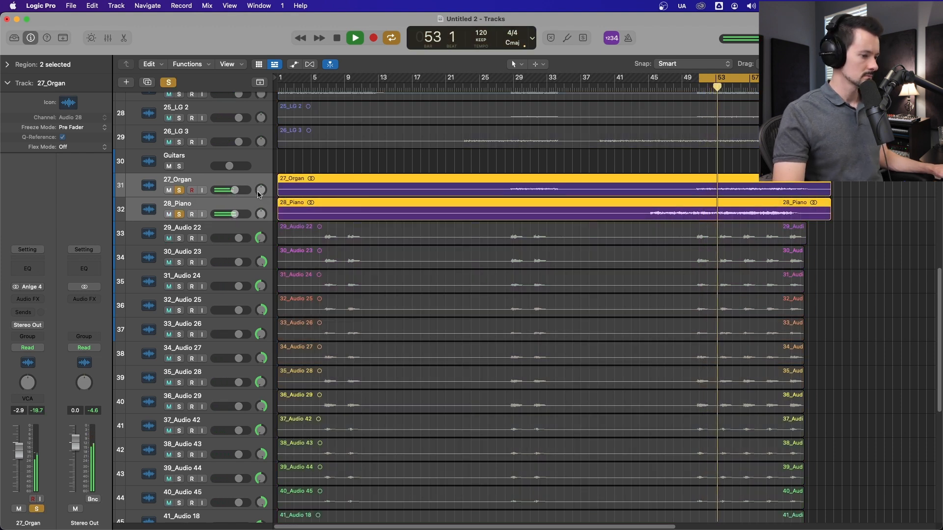
key(space)
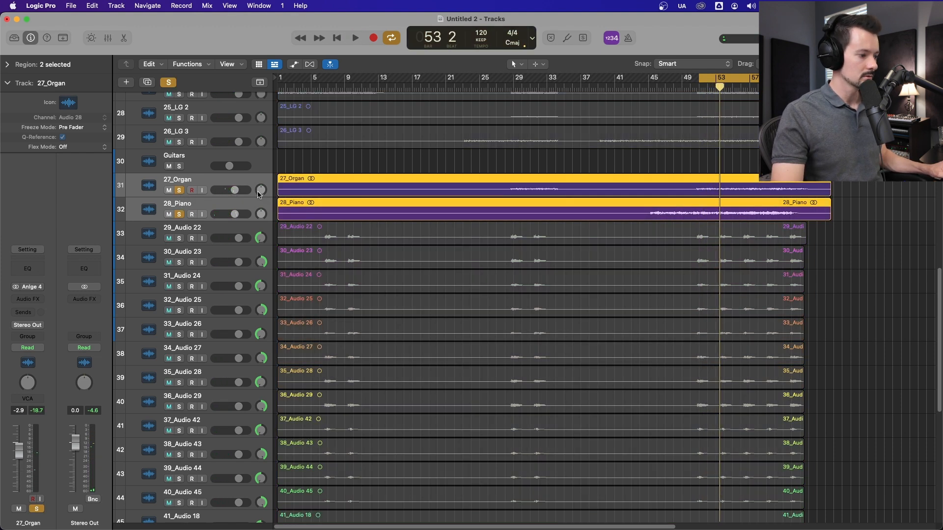
Step: Create a Summing Stack from the selected 27_Organ and 28_Piano tracks
key(super+shift+d)
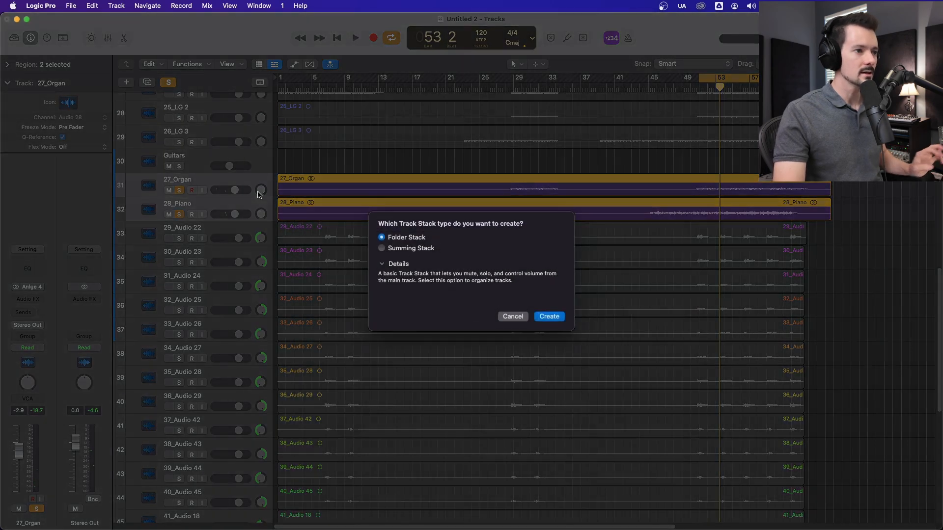
click(412, 248)
click(549, 316)
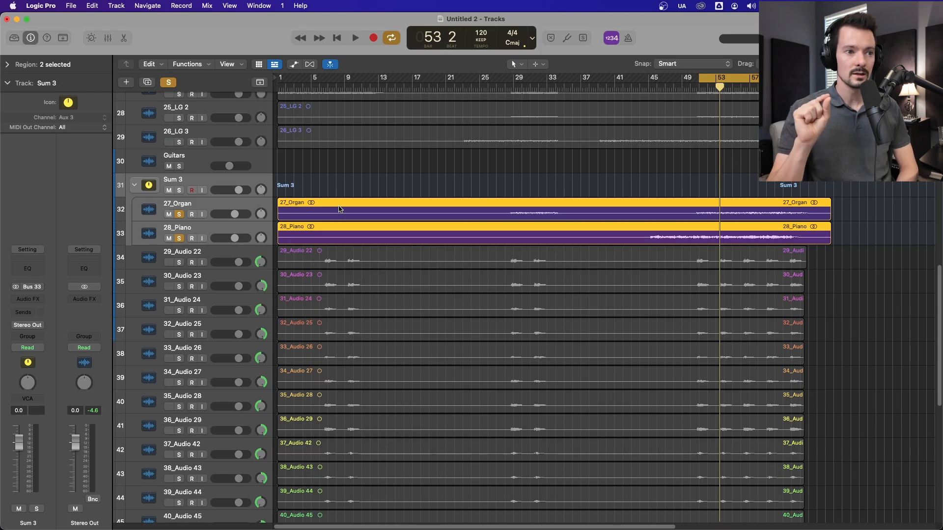
Step: Show the mixer and highlight the 27_Organ, 28_Piano and Sum 3 channel strips to examine their input and output routing
key(x)
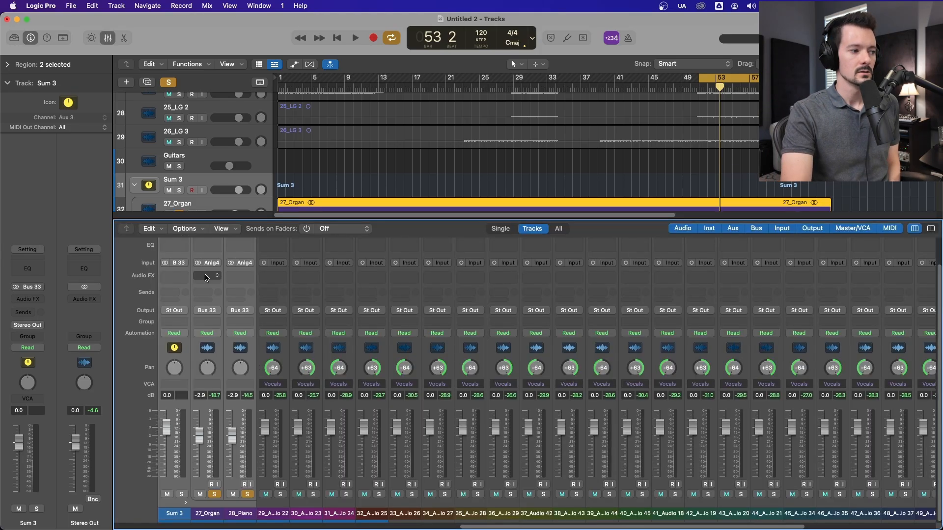
drag(215, 349, 242, 350)
scroll(241, 346, up, 1)
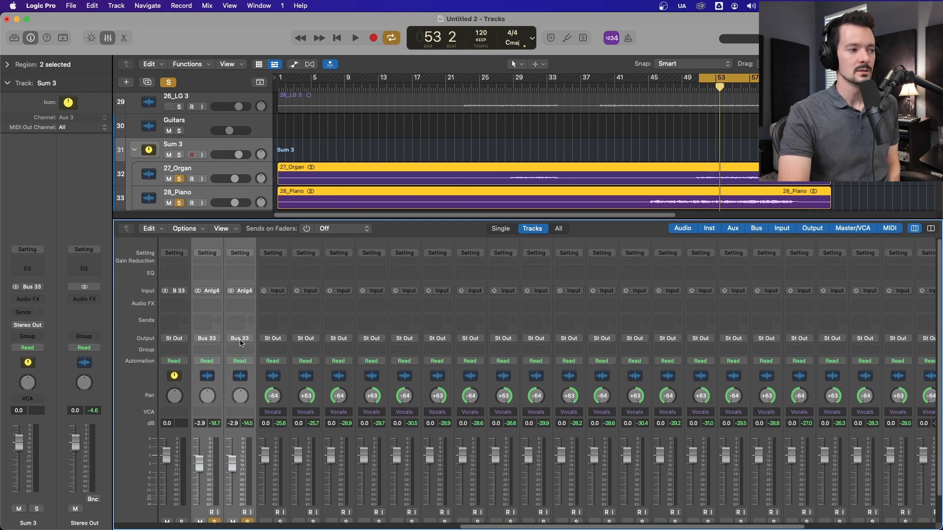
click(186, 261)
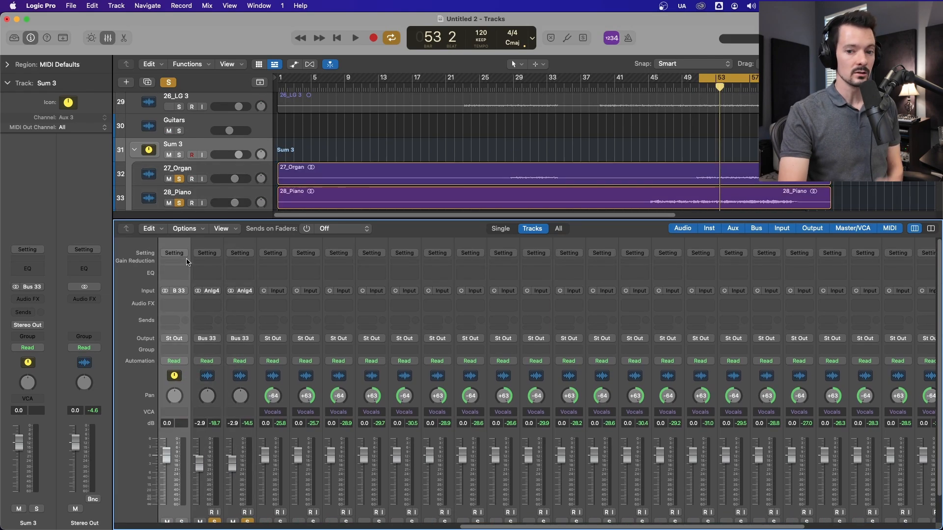
scroll(187, 265, down, 1)
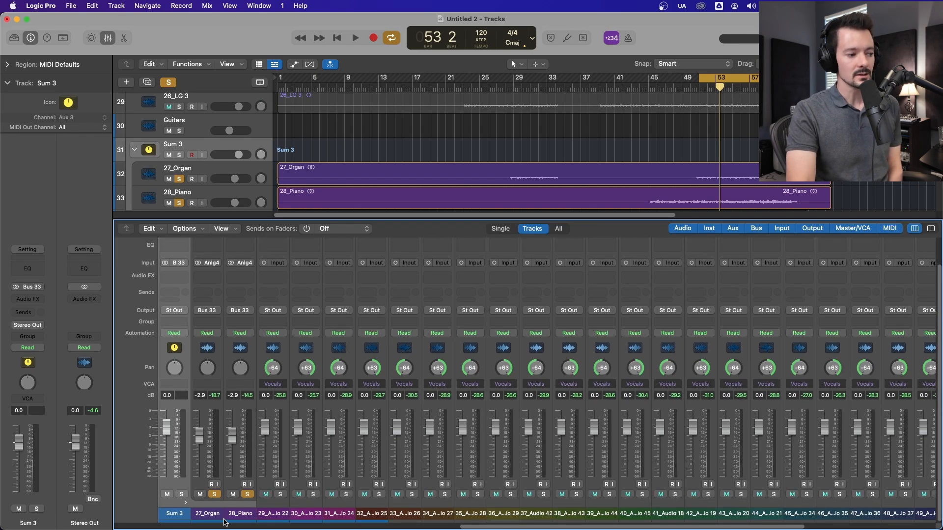
Step: Clear the organ and piano solos, and play the collapsed Sum 3 stack soloed as a single track
click(247, 494)
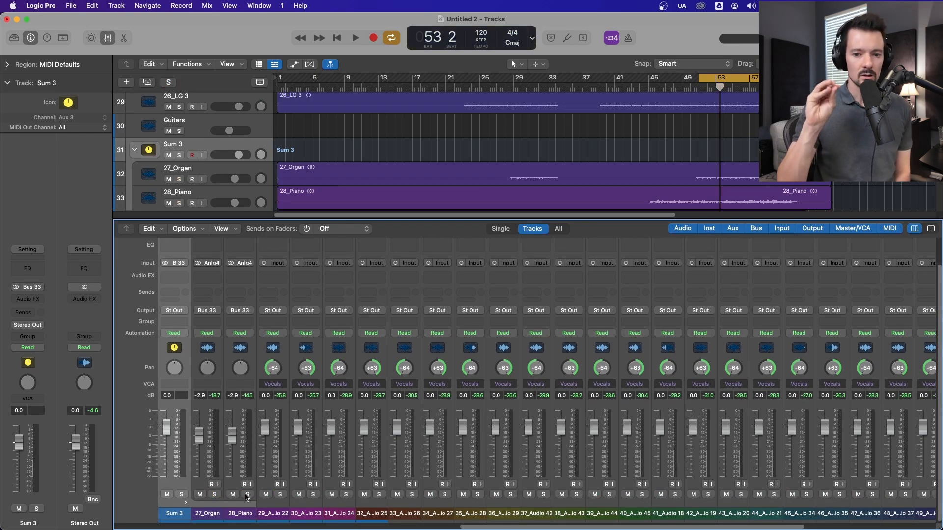
click(134, 150)
click(179, 155)
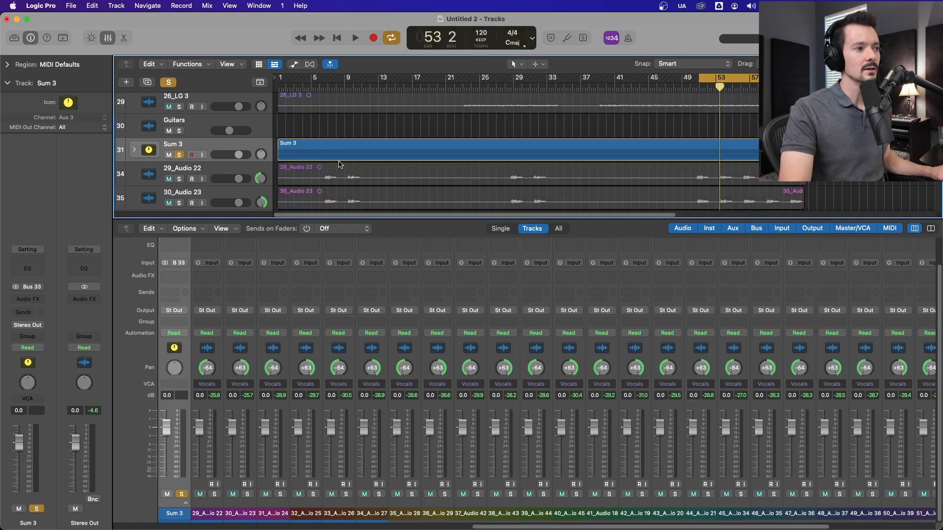
key(space)
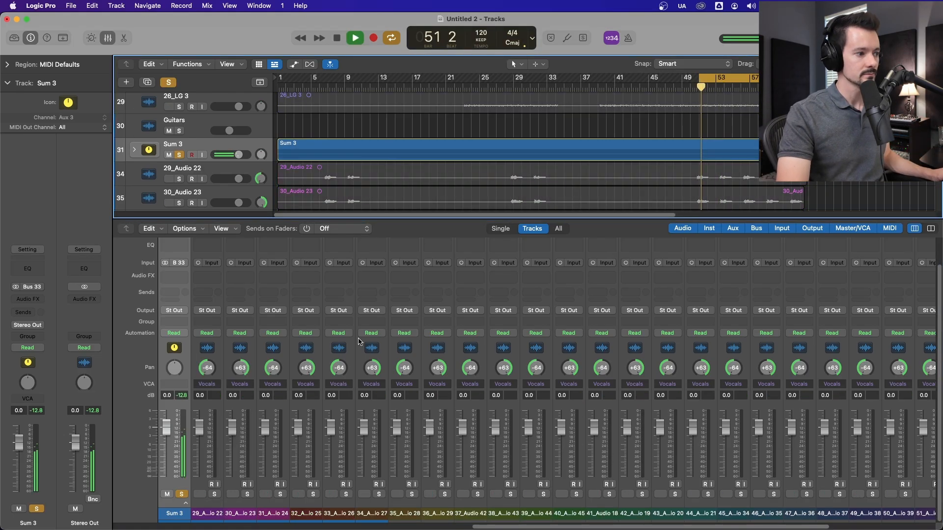
Step: Try a Channel EQ on Sum 3 with a 24 dB/Oct high cut at about 790 Hz, and remove the plug-in
scroll(466, 317, up, 2)
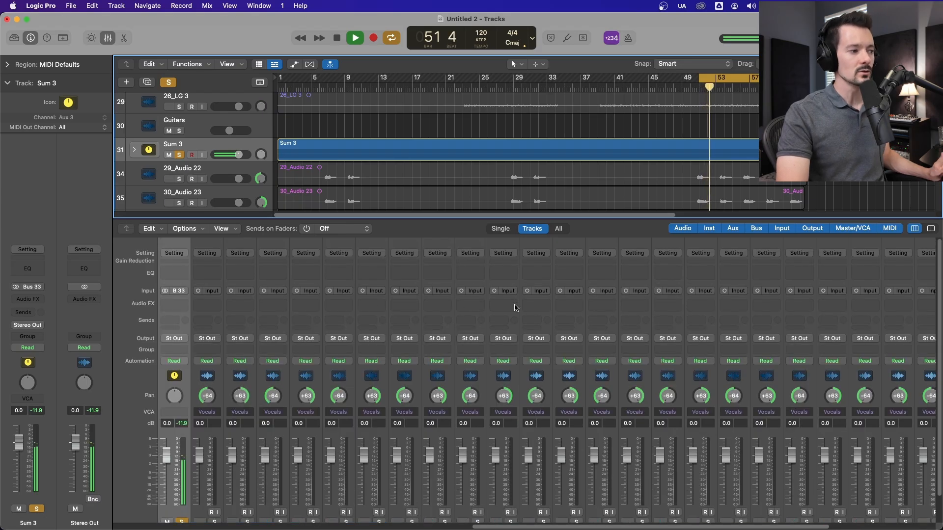
key(shift+e)
click(845, 188)
drag(862, 303, 612, 285)
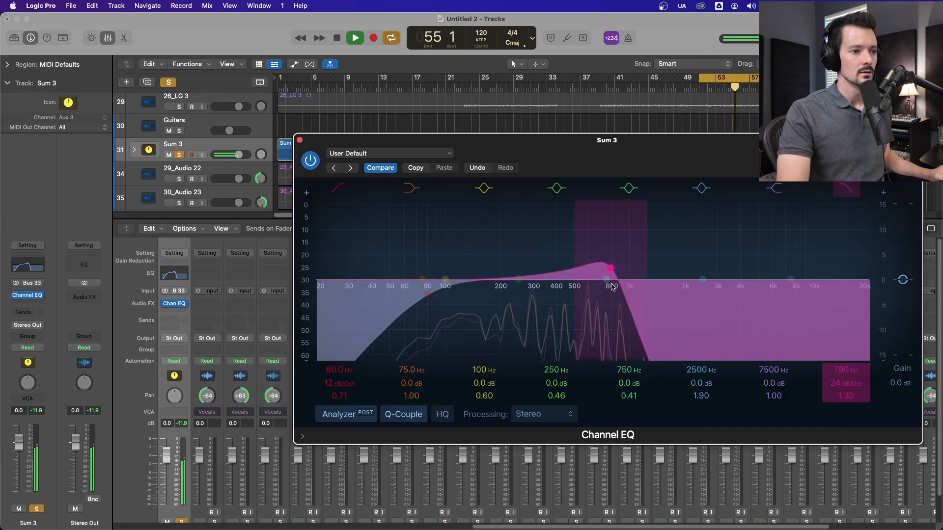
key(space)
click(183, 303)
Step: Add a send from Sum 3 to Bus 1 (Snare Verb) at 0.0 dB and start playback
click(233, 320)
click(174, 320)
mouse_move(196, 335)
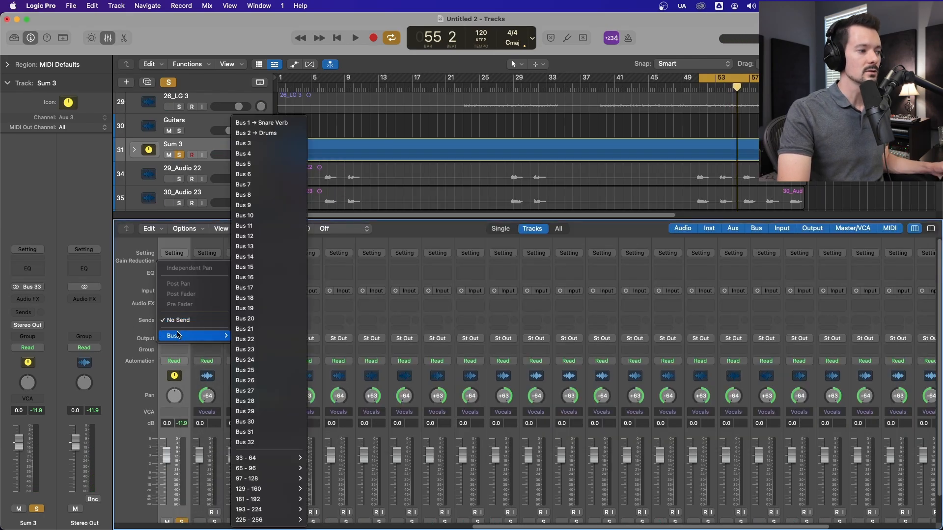
click(273, 123)
key(space)
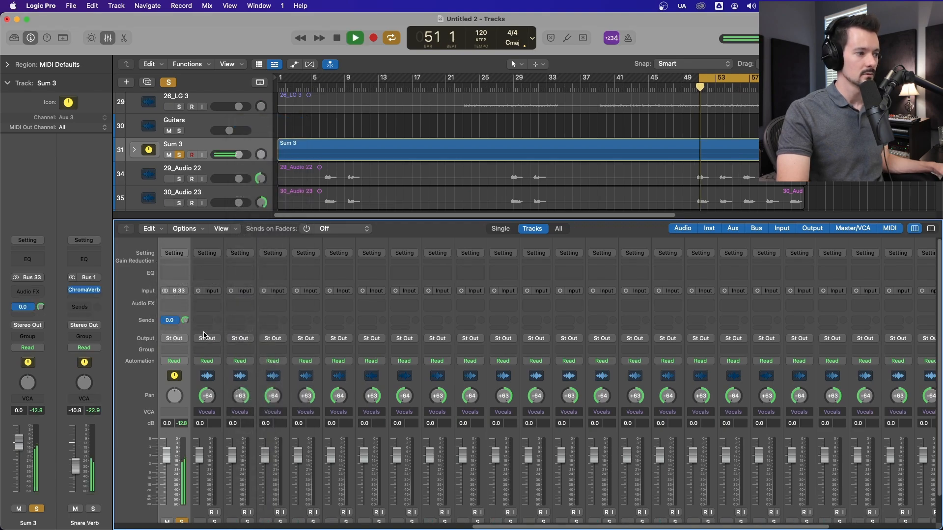
Step: Set the Snare Verb channel's fader to -1.0 dB during playback, and hide the mixer after stopping and clearing the solo
scroll(204, 338, down, 5)
drag(813, 526, 925, 527)
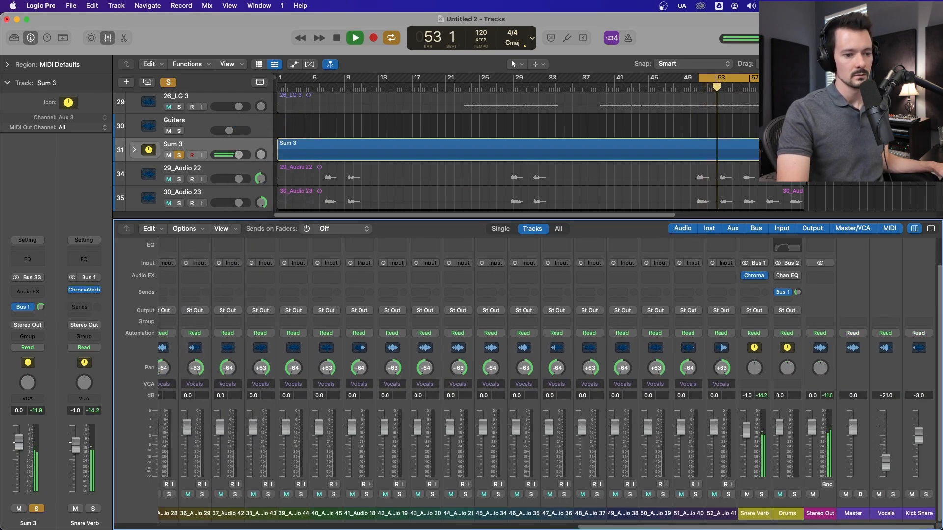
scroll(737, 413, left, 20)
key(space)
scroll(548, 514, right, 10)
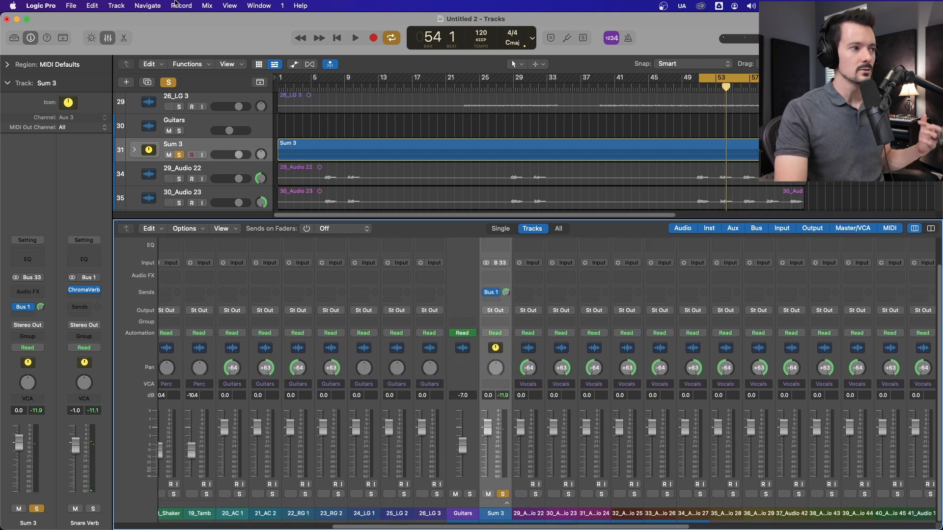
click(107, 38)
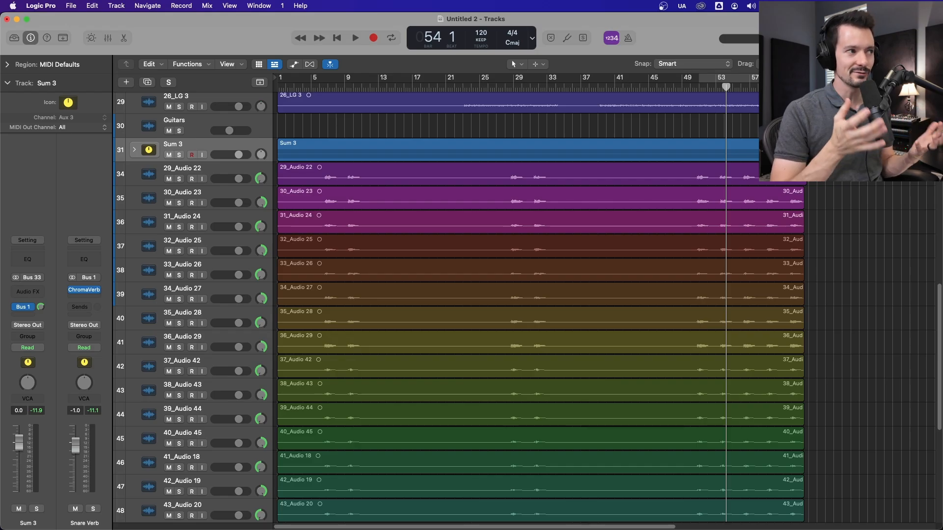
Step: Select all tracks from 29_Audio 22 through 52_Audio 41 and show their channel strips in the mixer
click(210, 173)
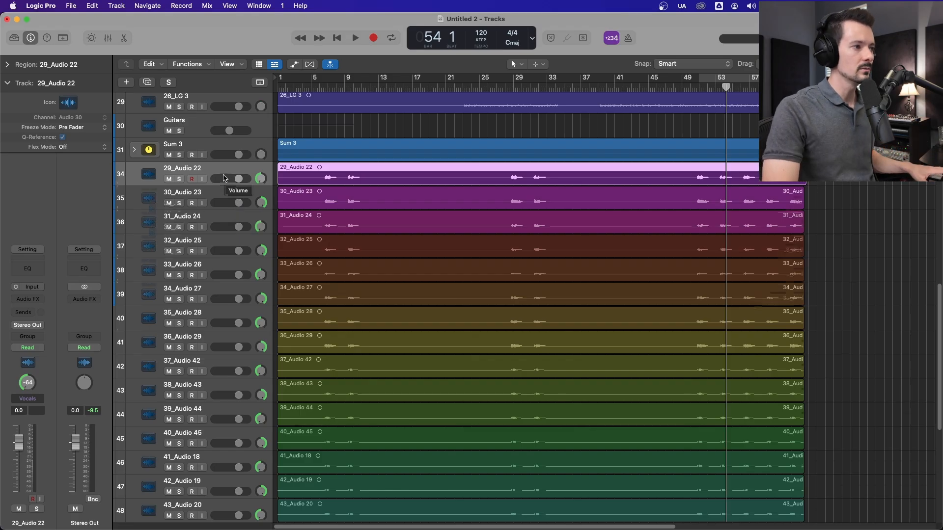
scroll(223, 183, down, 10)
key(super+a)
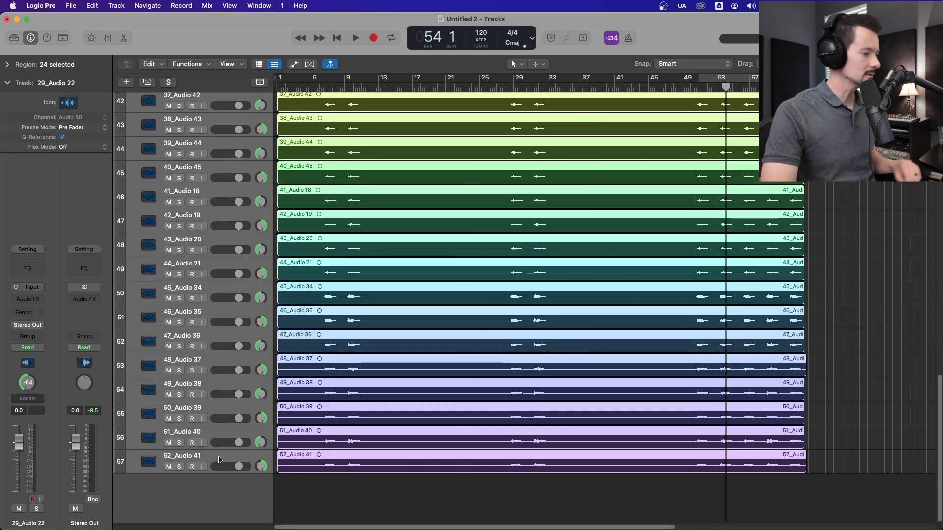
key(x)
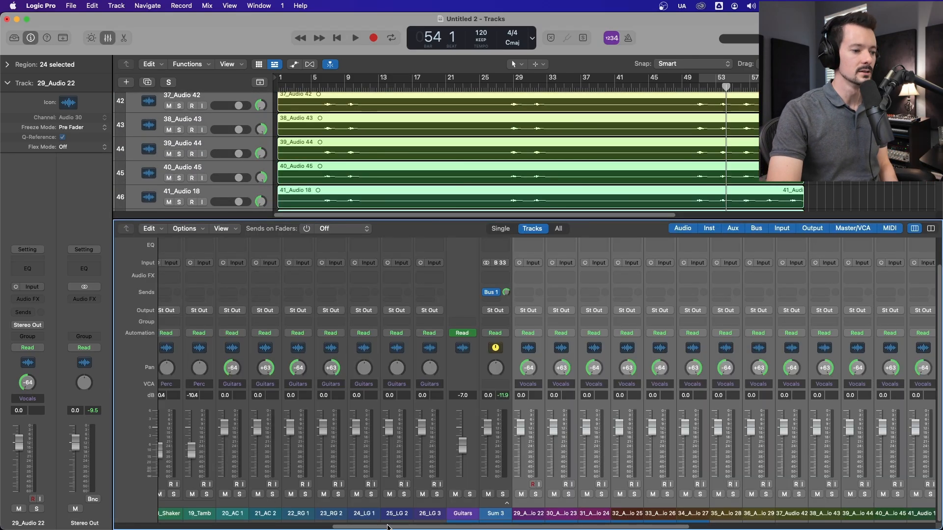
scroll(393, 526, right, 10)
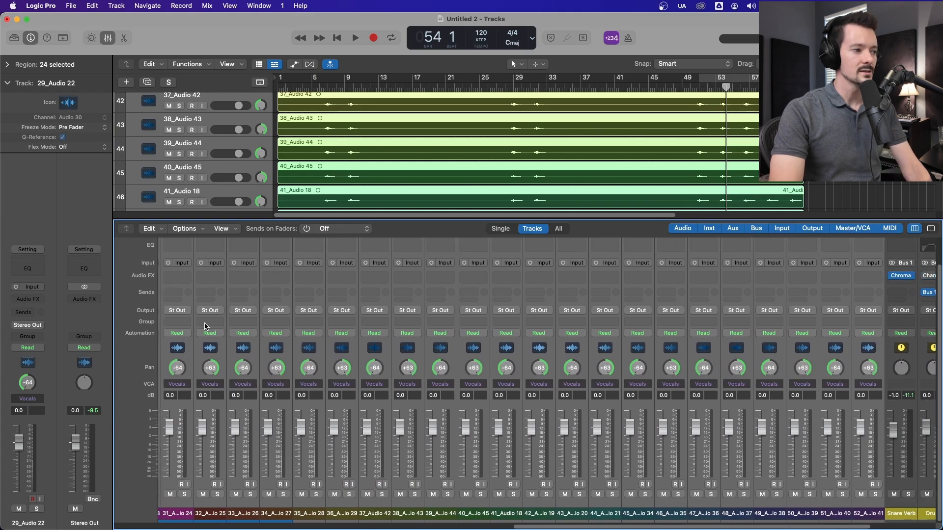
Step: Check the channel strip components list for the Group component, and close it without changes
right_click(449, 349)
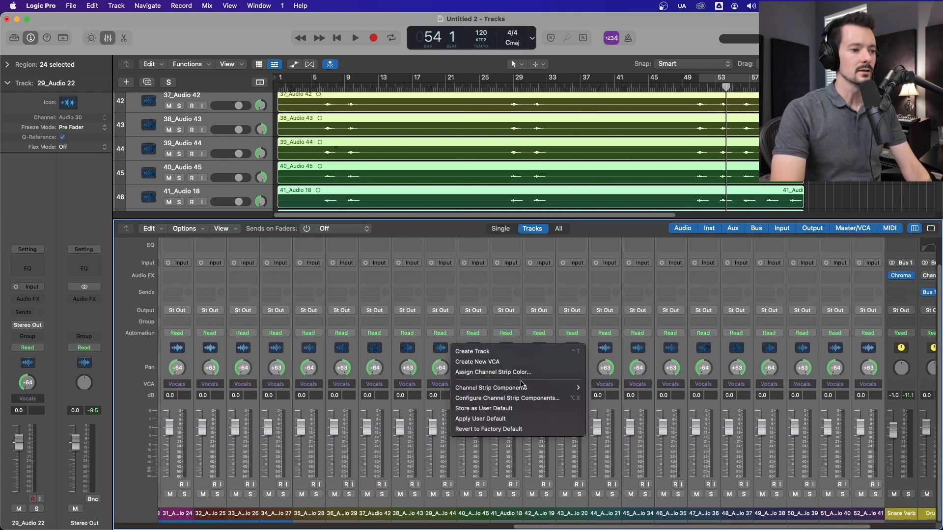
mouse_move(569, 387)
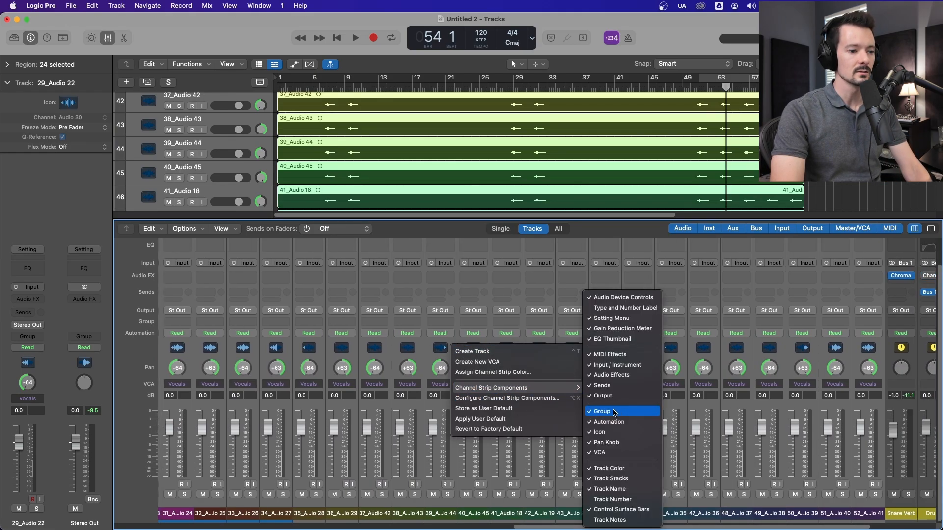
click(507, 325)
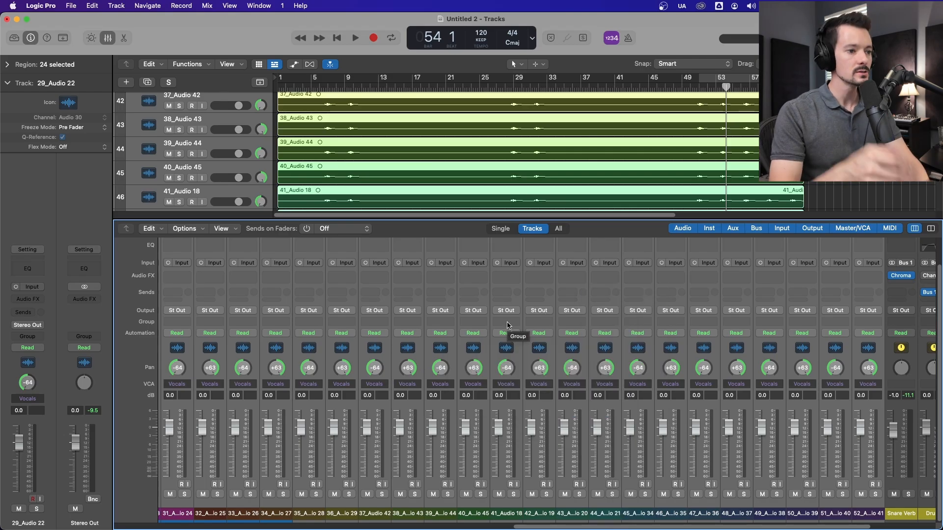
Step: Assign the selected channels to new Group 1 named Vocals, and enable Editing (Selection) in the group's settings
click(507, 322)
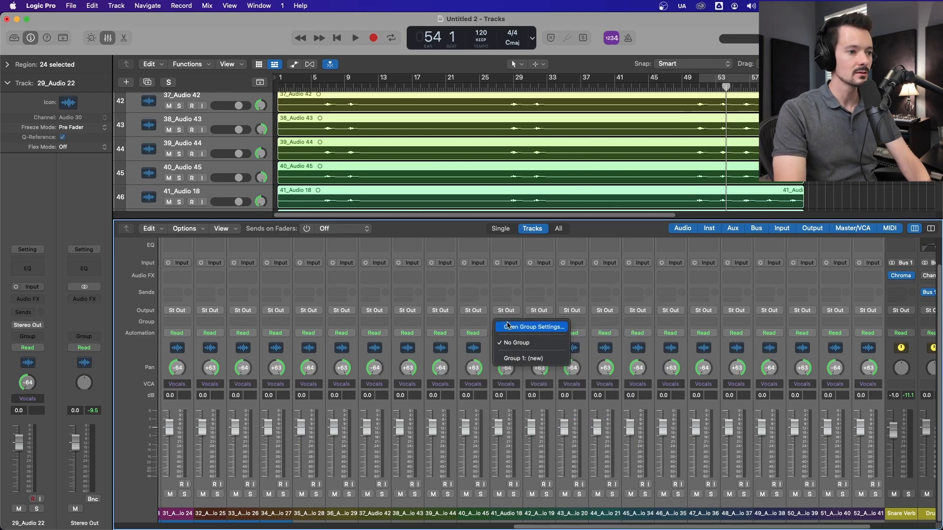
click(532, 359)
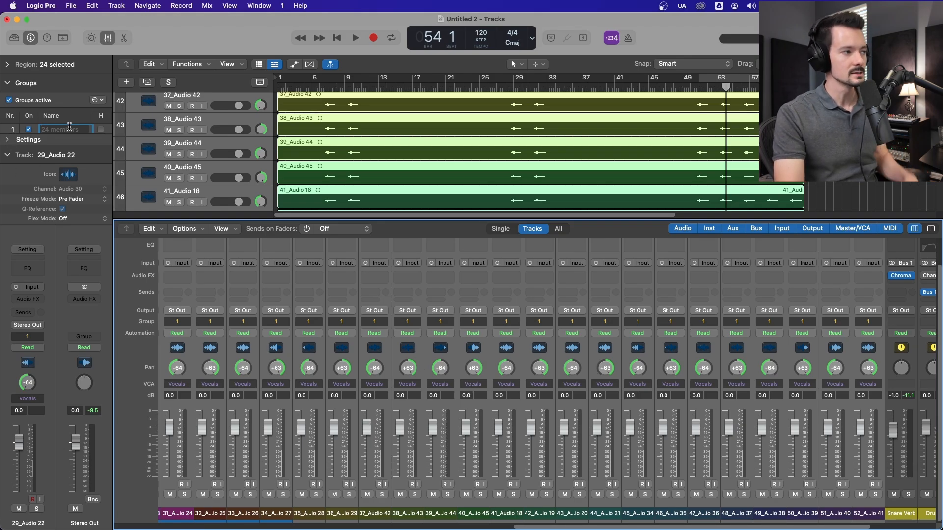
text(Vocals)
key(Return)
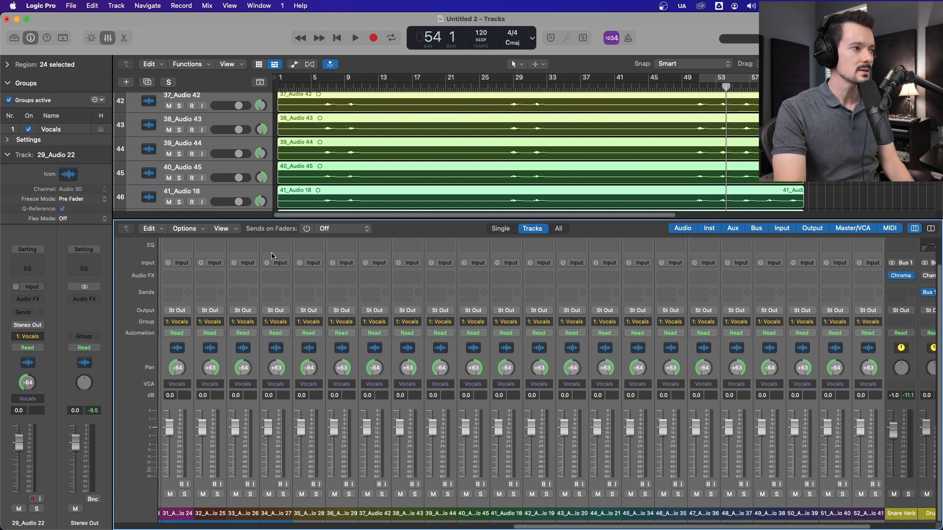
click(7, 141)
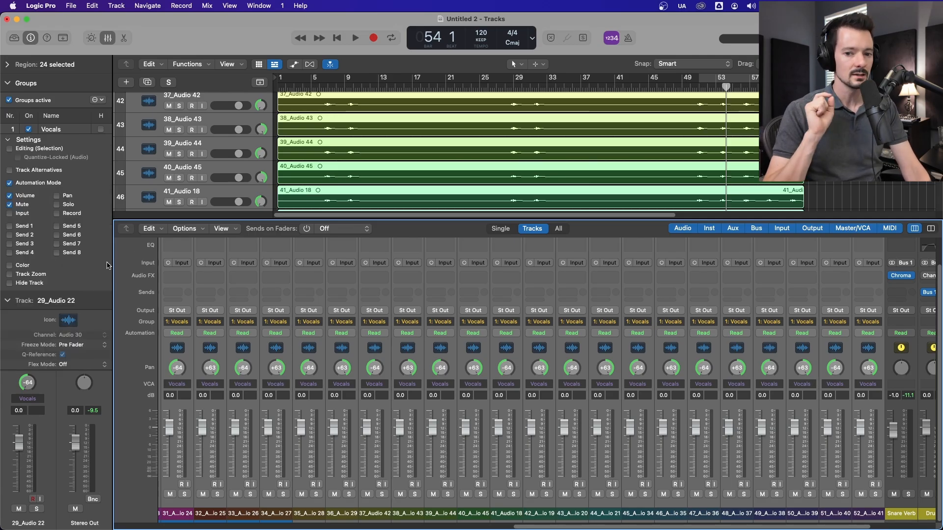
click(9, 150)
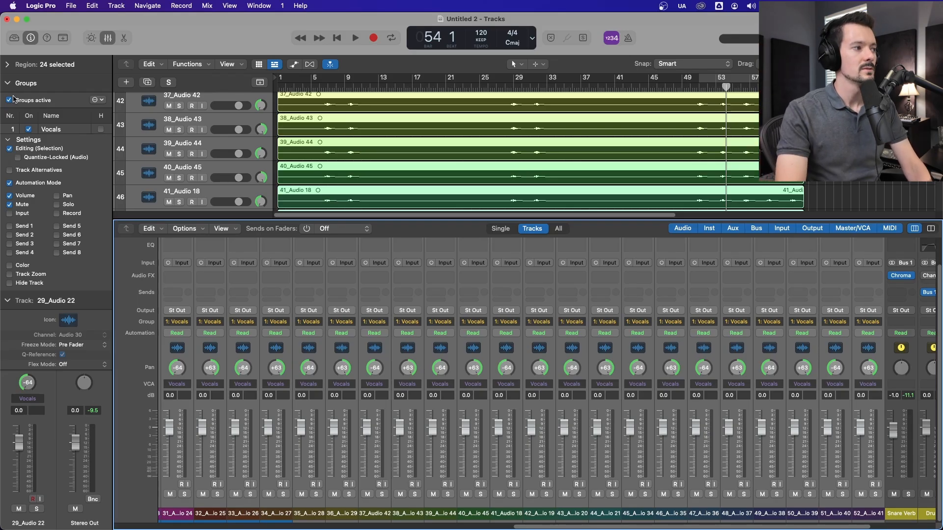
Step: Hide the mixer and make a marquee selection from about bar 12 to bar 27 on 29_Audio 22 across the Vocals group
click(108, 38)
click(911, 187)
scroll(811, 209, up, 5)
drag(377, 215, 496, 218)
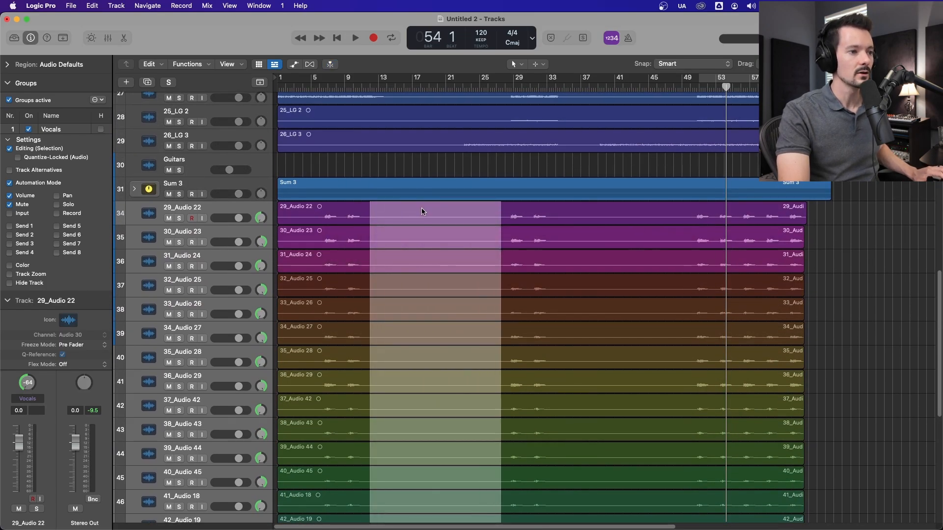
Step: Delete the marquee-selected section from all Vocals group tracks and add a fade-in about one bar long to the regions starting near bar 27
scroll(421, 210, down, 5)
scroll(466, 319, up, 5)
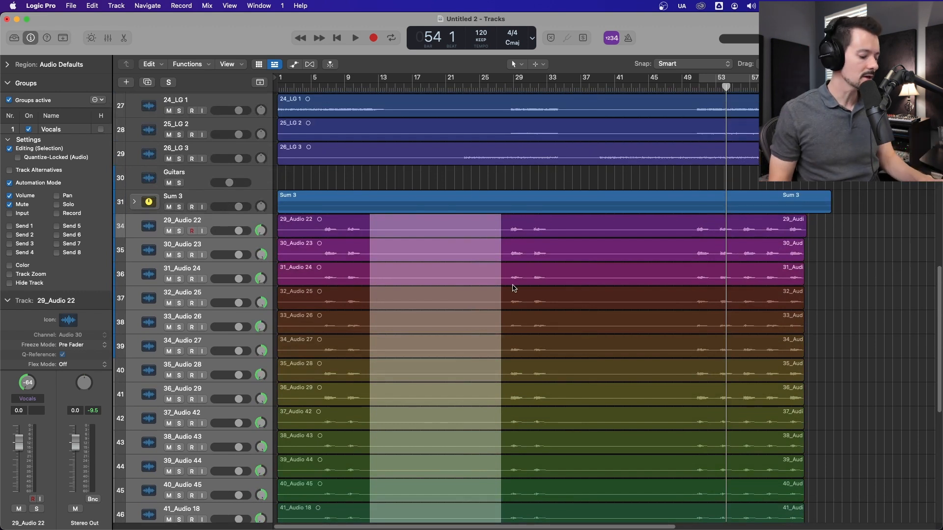
key(Delete)
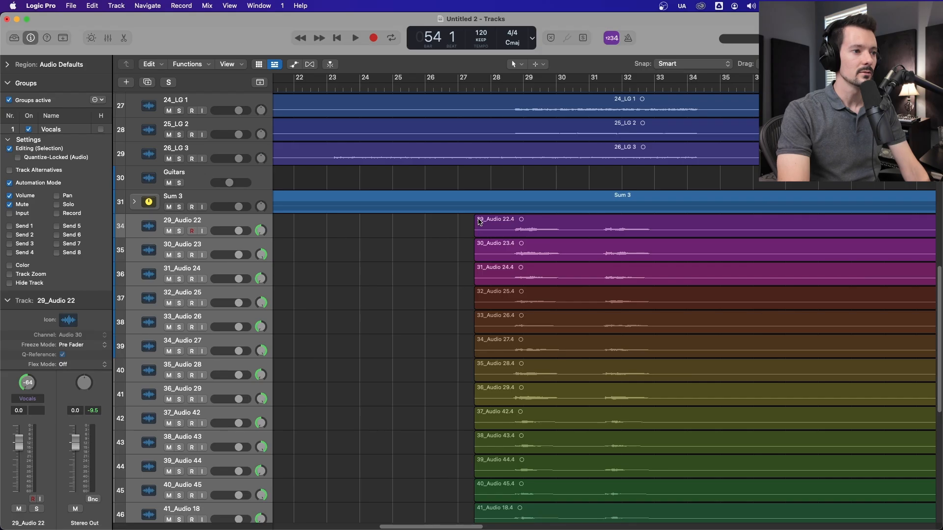
drag(476, 217, 510, 217)
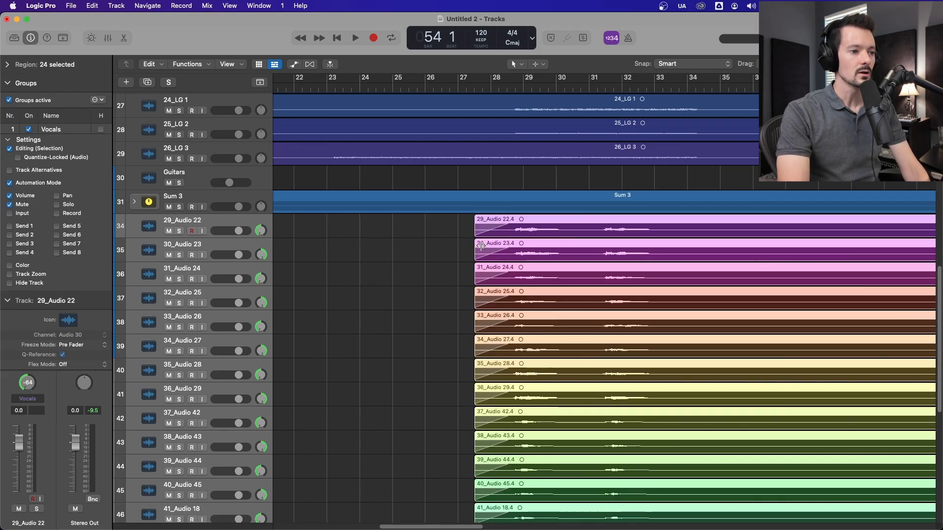
Step: Show automation, lower the linked volume of the Vocals group to -2.5 dB from 29_Audio 22, and hide automation again
scroll(464, 258, down, 7)
scroll(463, 258, up, 15)
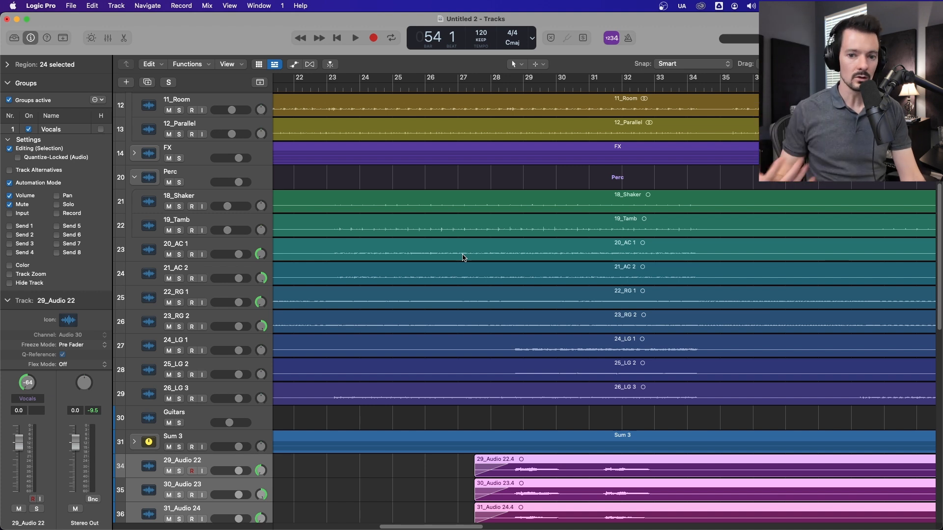
scroll(463, 257, down, 3)
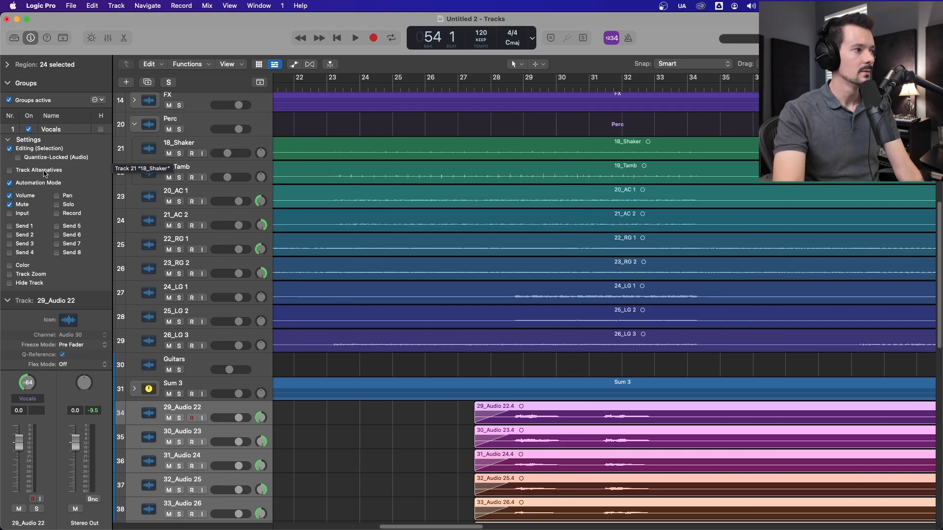
key(a)
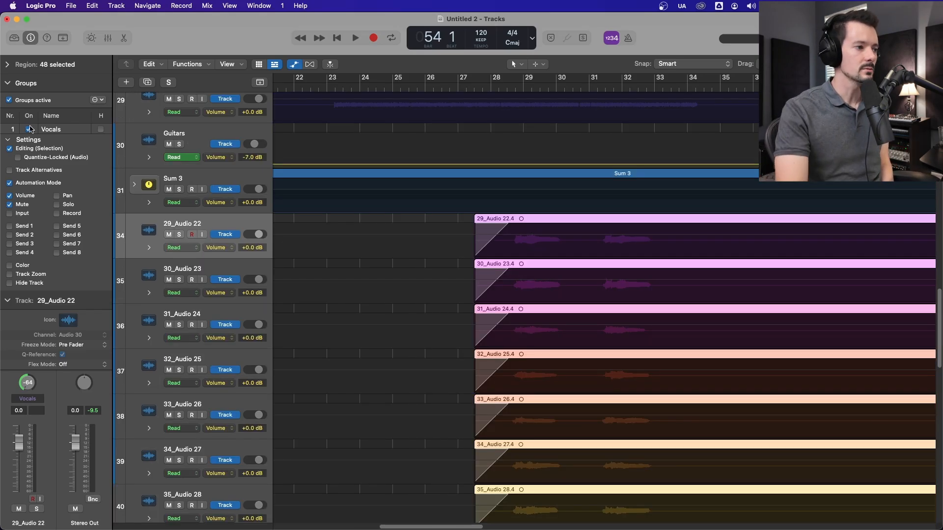
drag(261, 232, 244, 232)
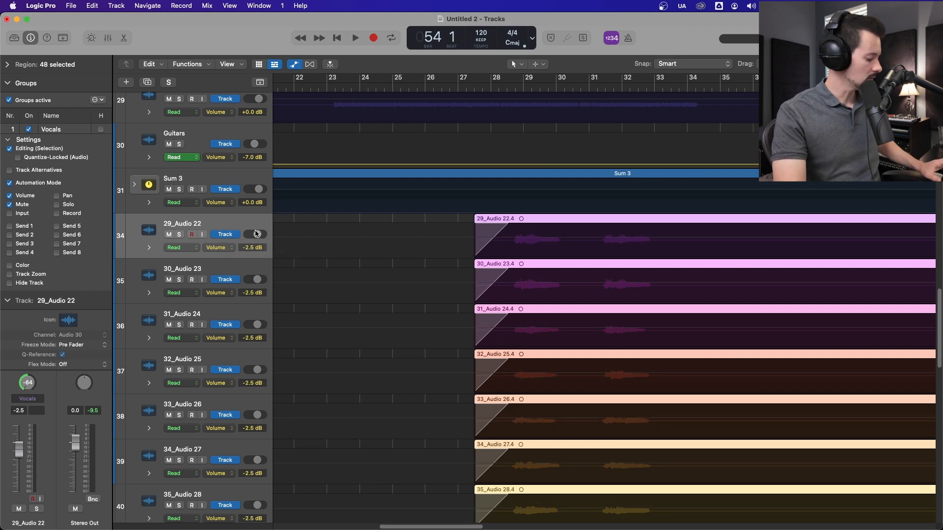
key(a)
Step: Show the mixer and lower the Vocals group's linked faders to -5.6 dB from 36_Audio 29
key(x)
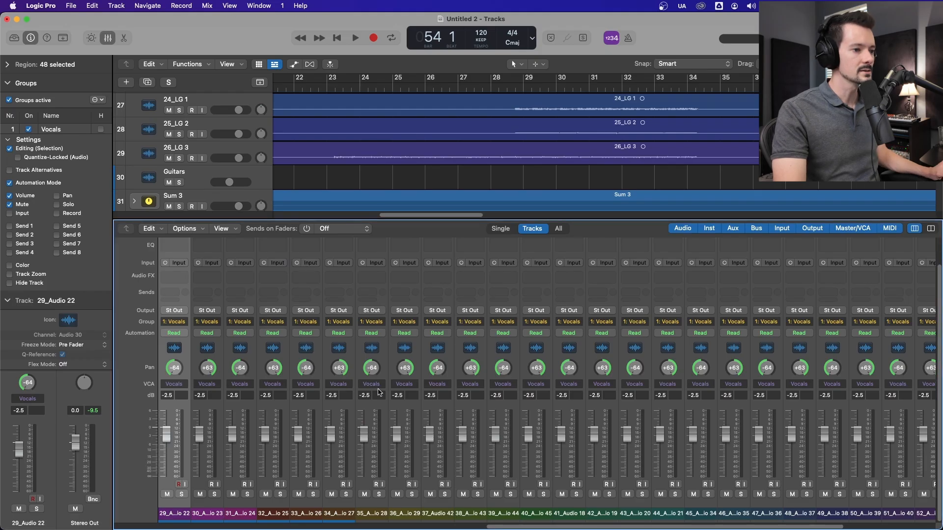
drag(402, 434, 402, 445)
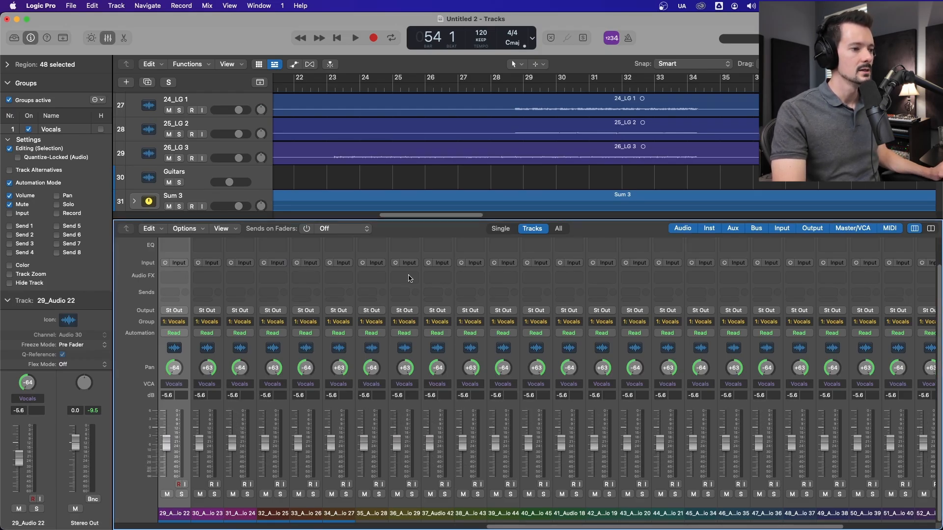
Step: Switch mute and solo on and off on 36_Audio 29 to test which controls the Vocals group links
click(397, 495)
click(398, 494)
click(412, 495)
click(413, 495)
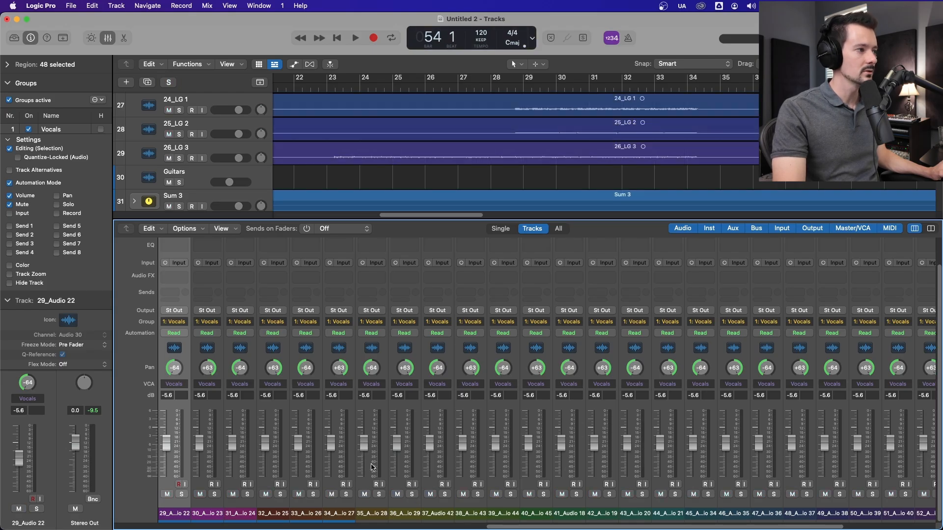
click(412, 495)
click(412, 494)
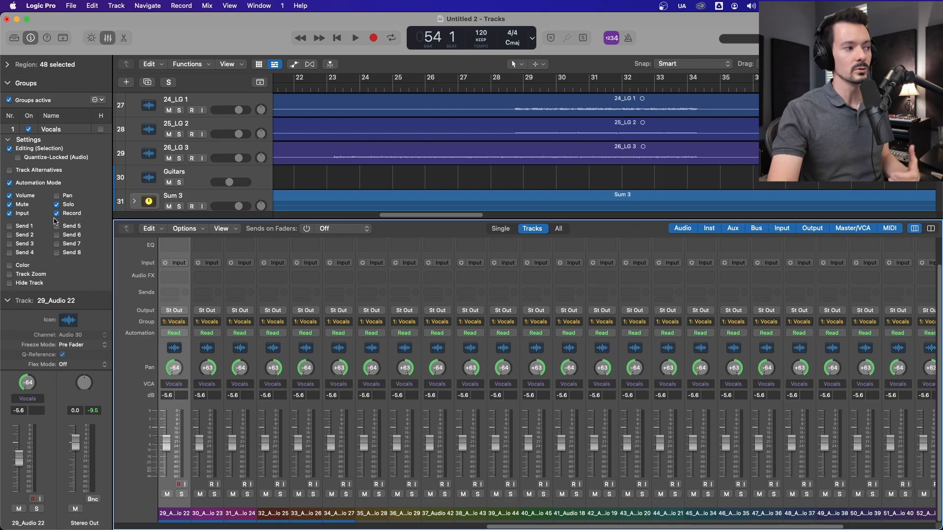
Step: Disable Mute, Input, Solo and Record in the Vocals group's settings, and enable Send 1
click(10, 204)
click(9, 213)
click(56, 205)
click(57, 213)
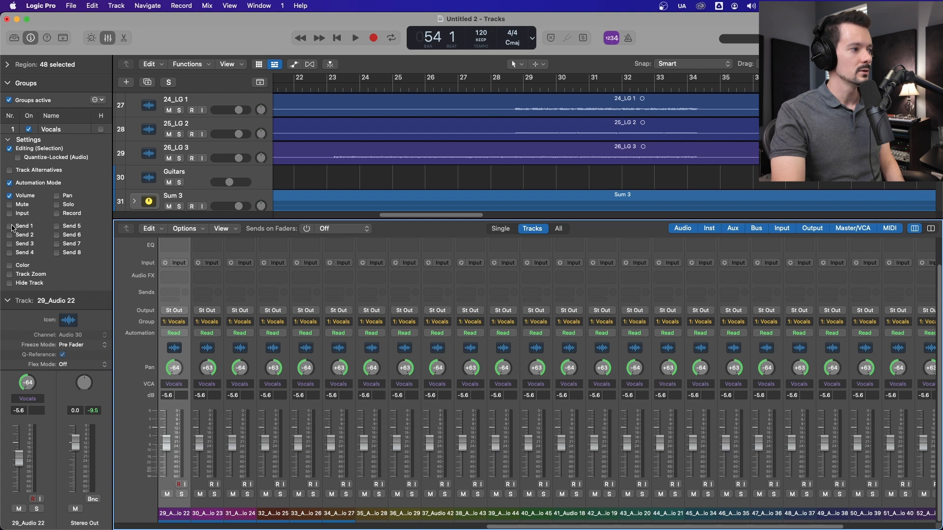
click(10, 227)
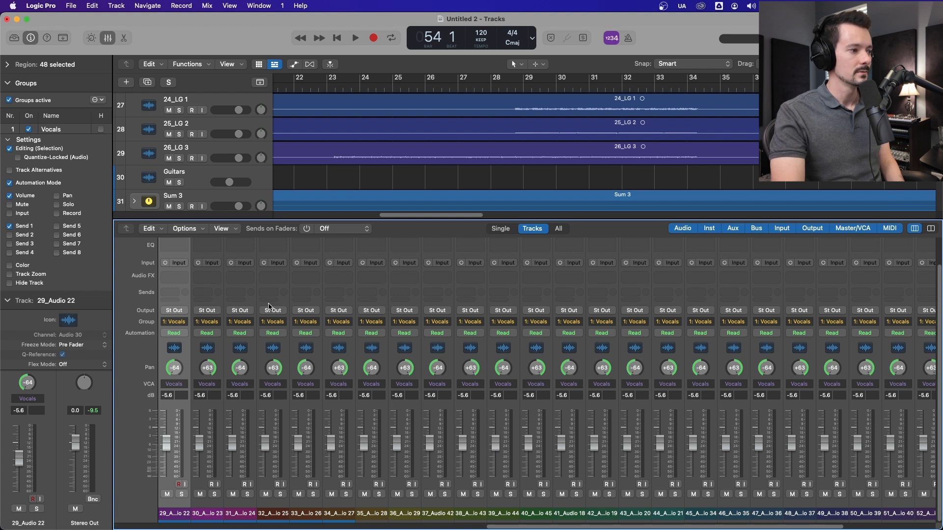
Step: Add a Bus 1 (Snare Verb) send across the Vocals group's channels and raise the linked send level from 46_Audio 35
click(174, 291)
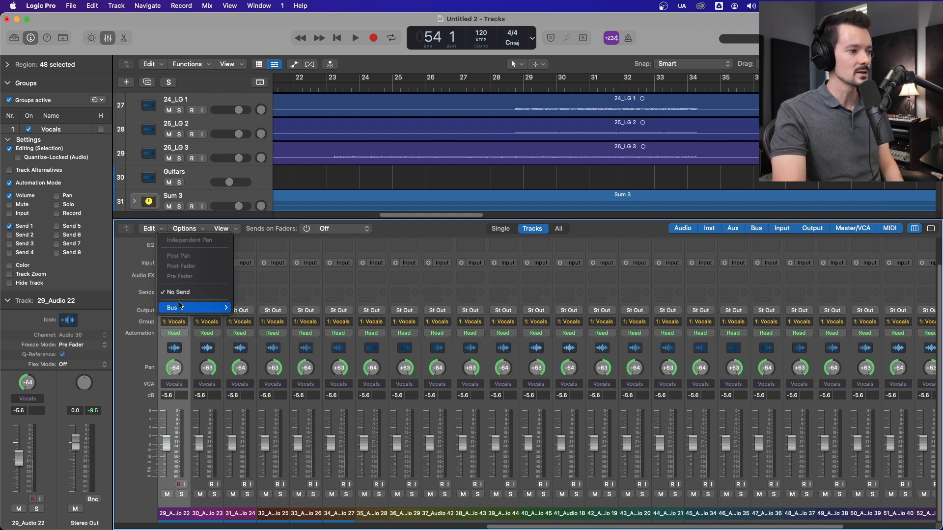
mouse_move(184, 308)
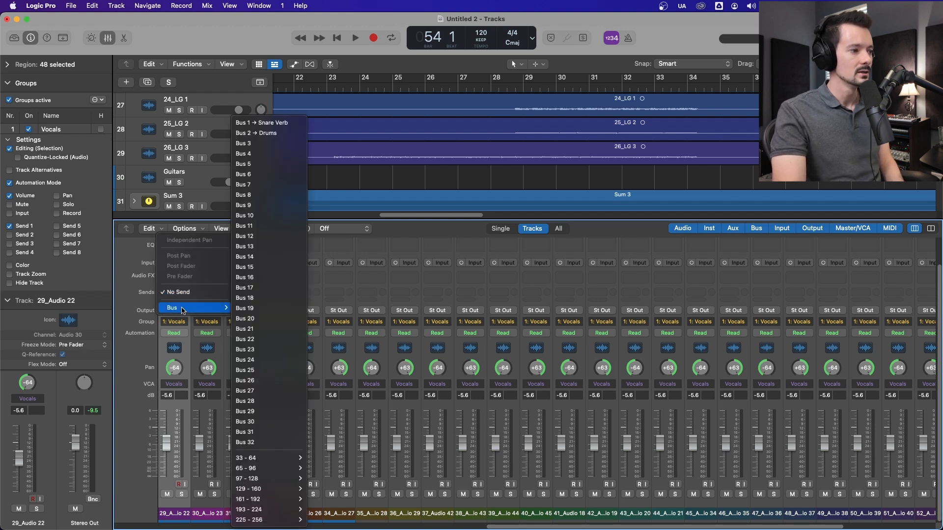
click(258, 124)
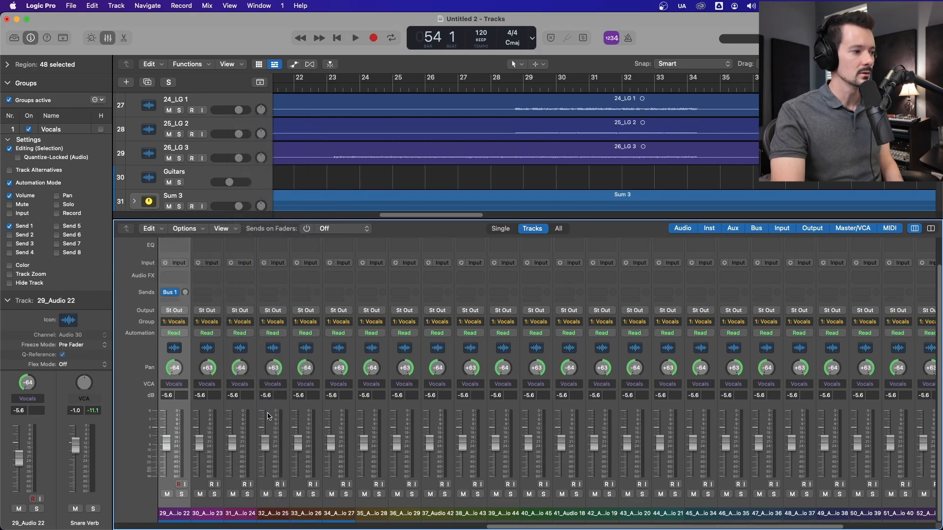
click(201, 292)
click(846, 124)
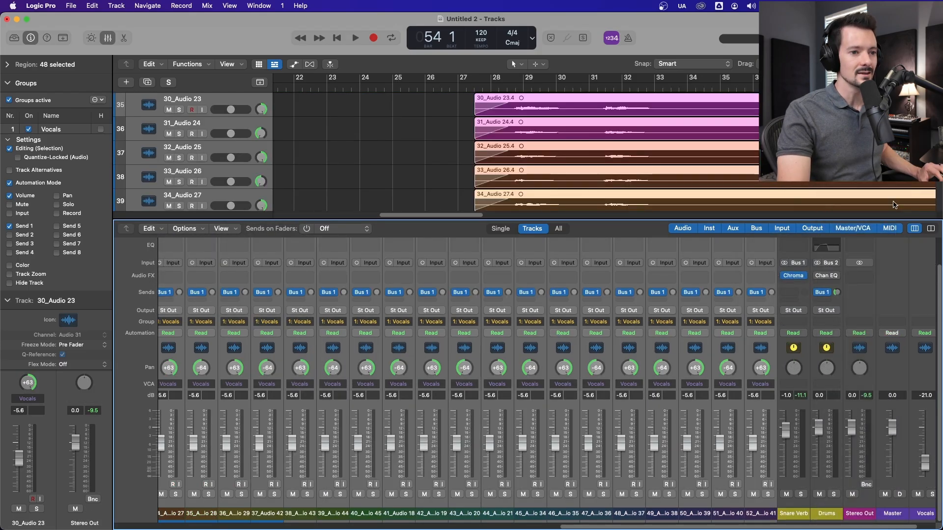
click(565, 353)
drag(574, 292, 573, 278)
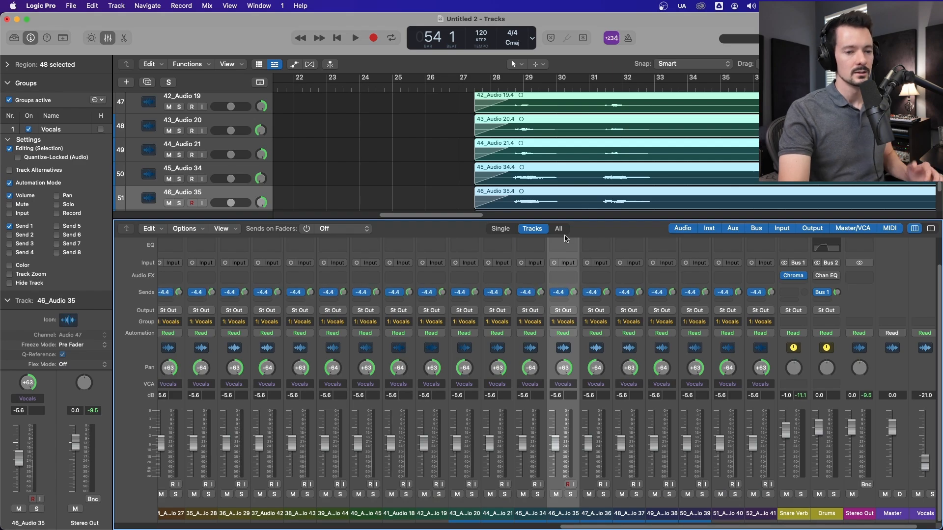
Step: Enable Color in the Vocals group's settings and recolor all of the group's regions yellow-green
click(9, 265)
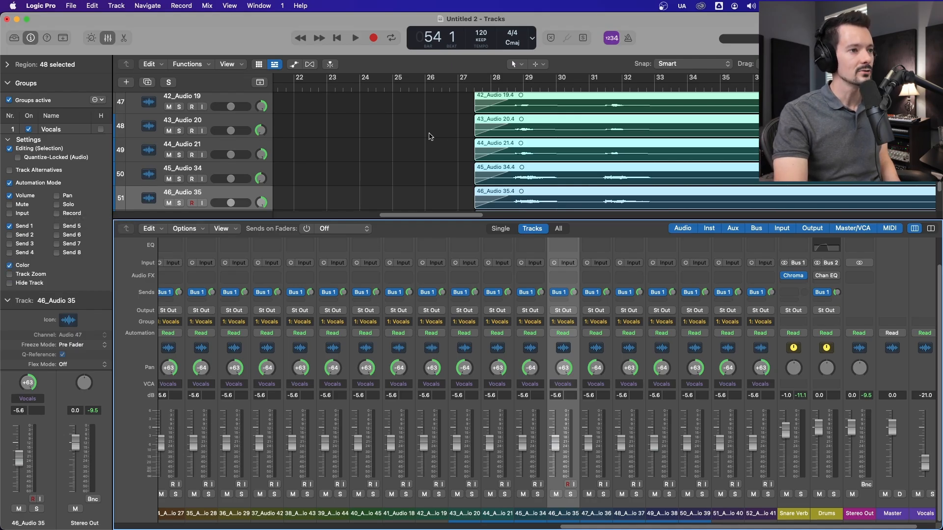
click(443, 136)
click(576, 152)
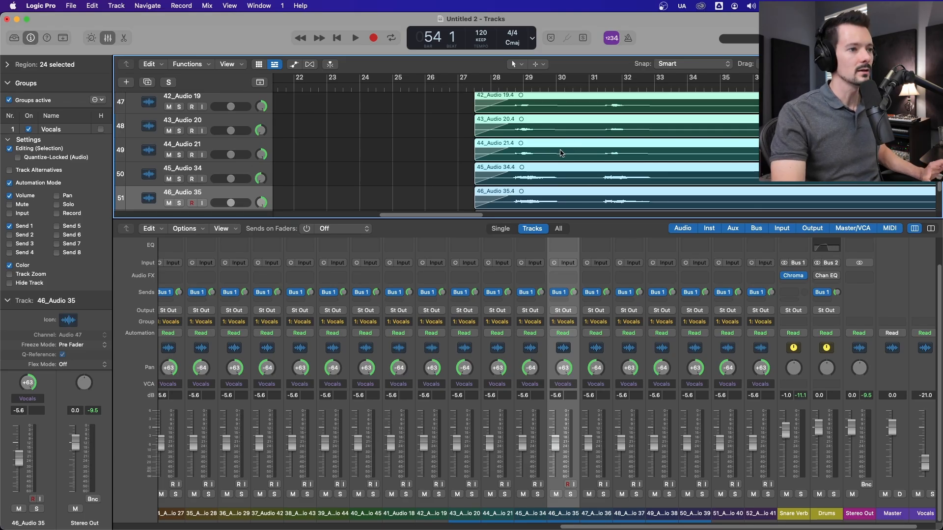
key(alt+c)
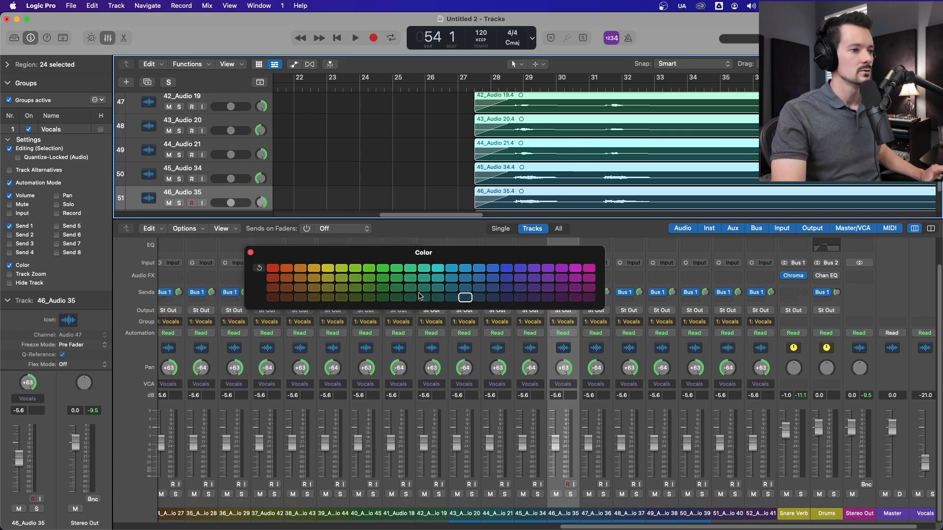
click(341, 278)
click(378, 105)
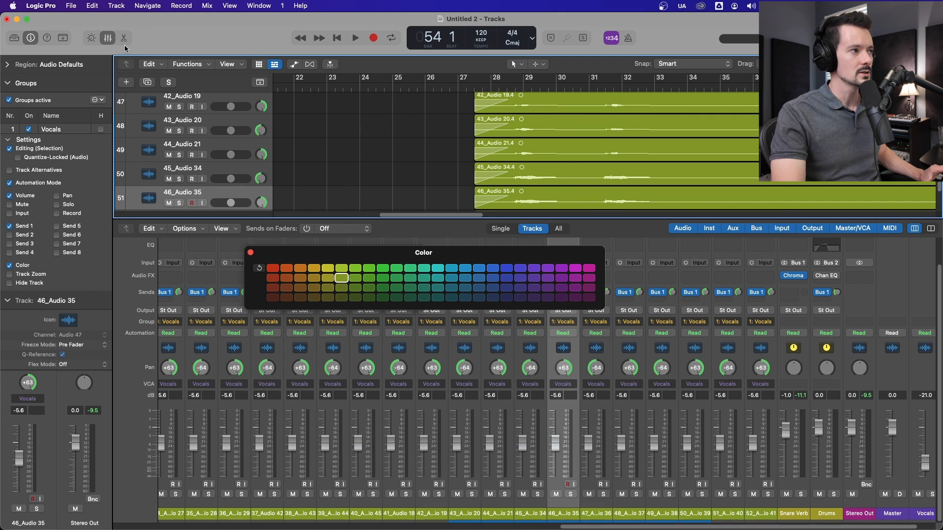
Step: Hide the mixer and close the color palette to show the full Vocals group in the tracks area
click(109, 38)
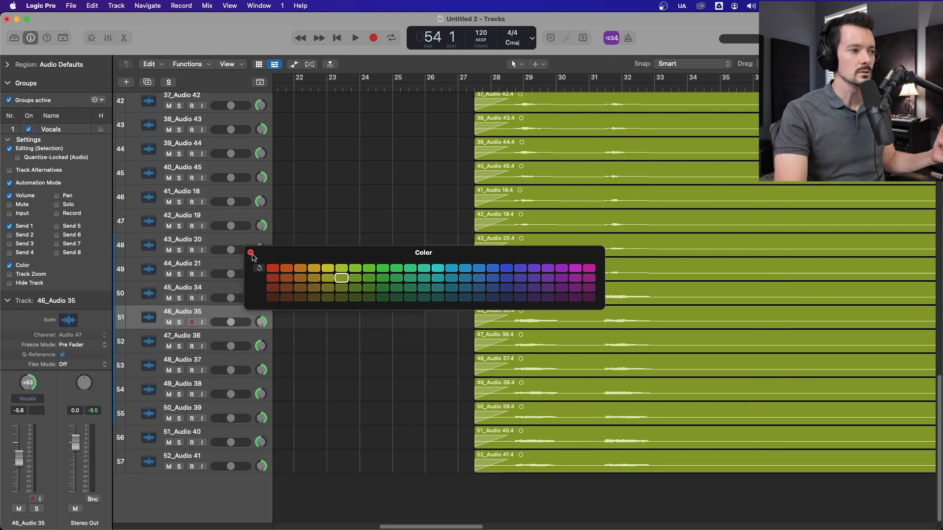
click(250, 252)
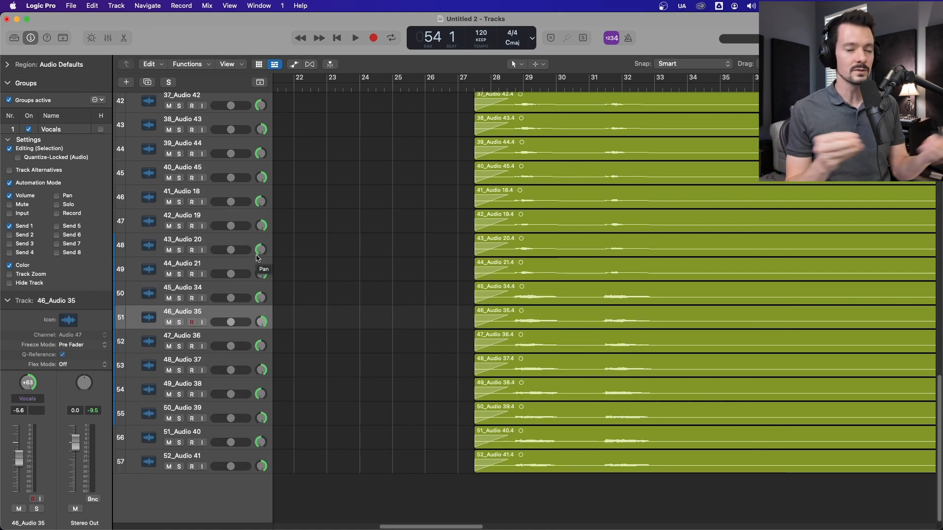
scroll(471, 308, up, 8)
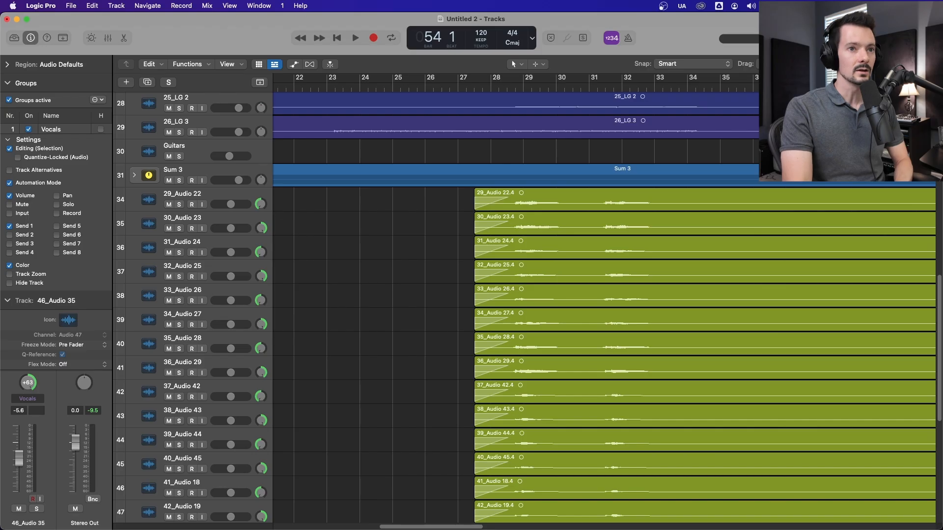
key(super+Left)
key(super+Left)
key(super+Left)
key(super+Left)
scroll(528, 307, down, 3)
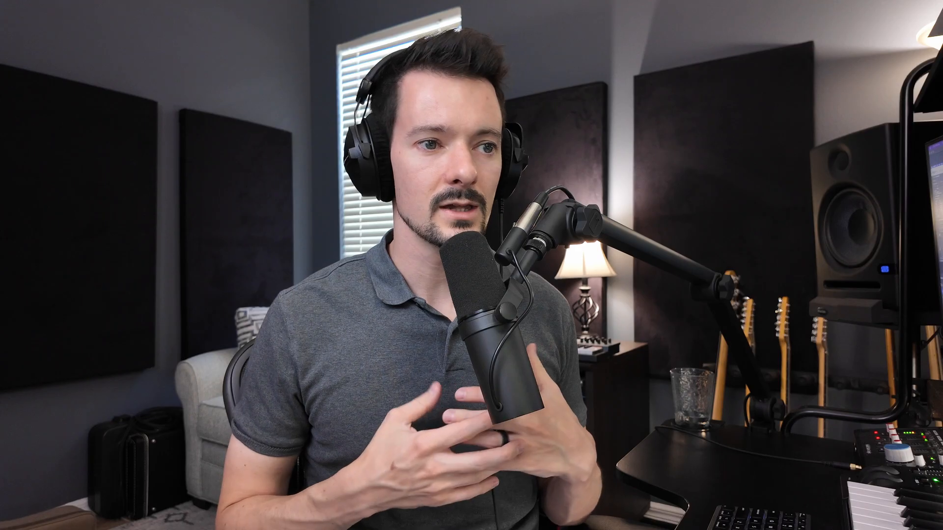